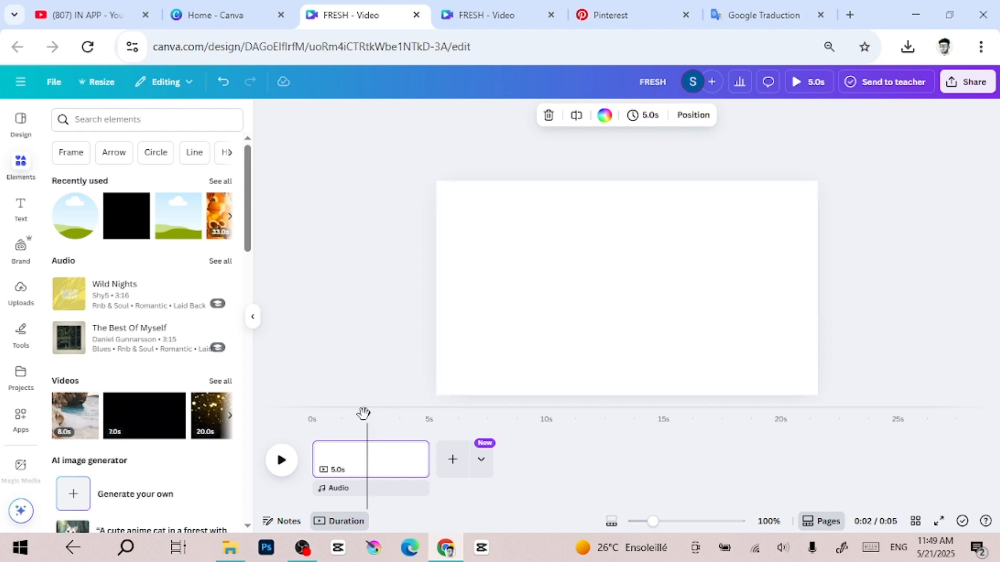
Search the video elements for PEACH and add the 33.0s clip of floating peaches to the page.
click(532, 346)
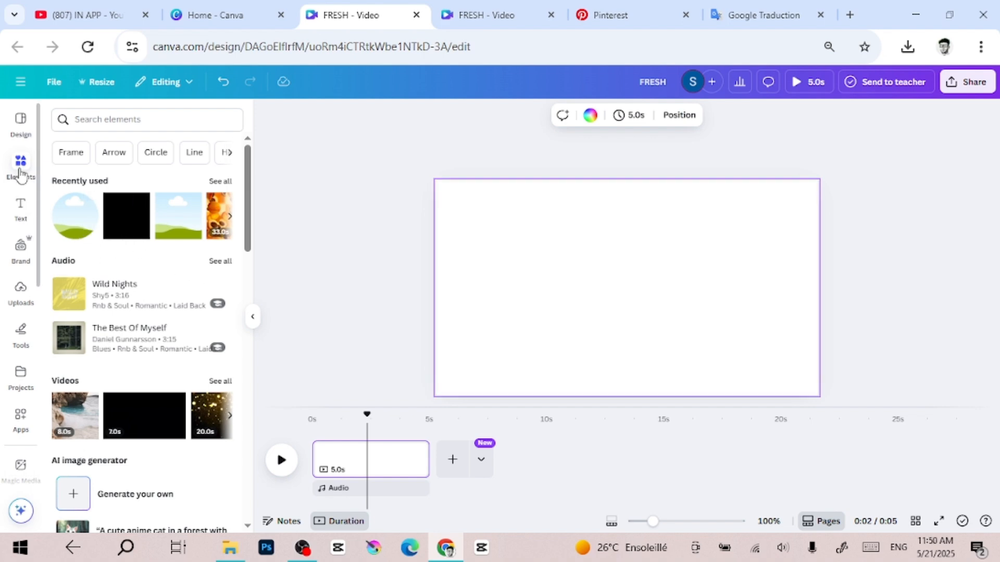
click(125, 121)
text(PEACH)
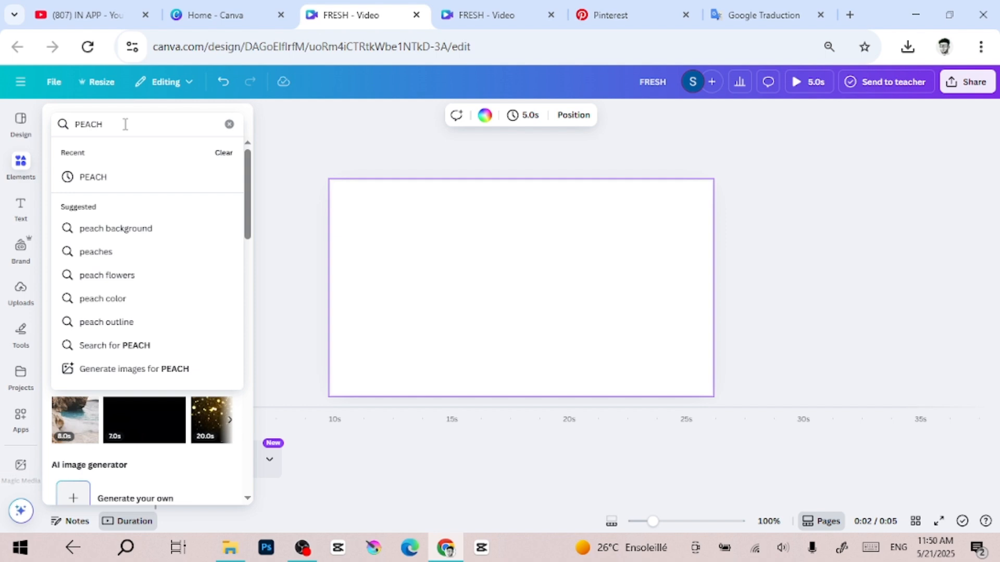
key(Return)
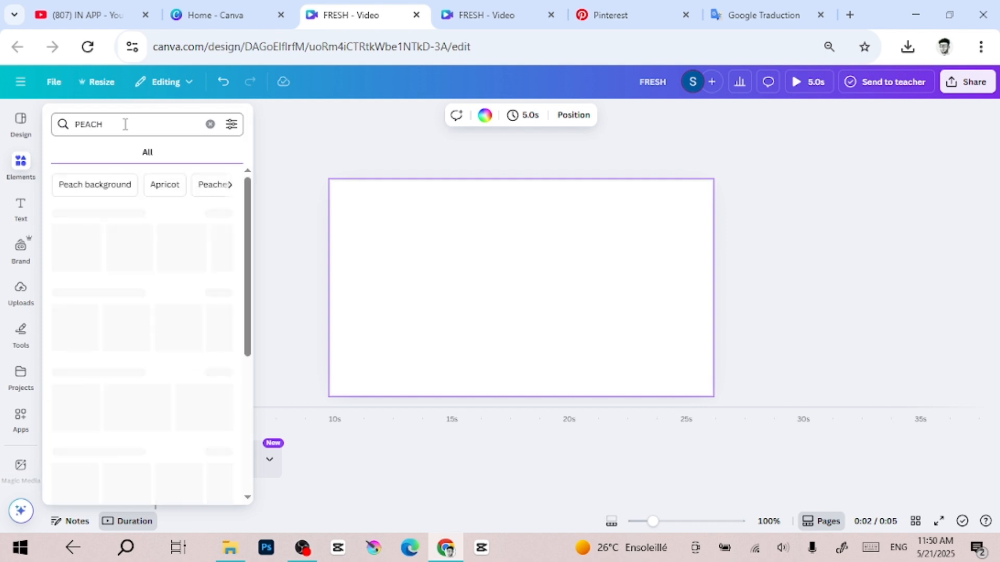
click(148, 157)
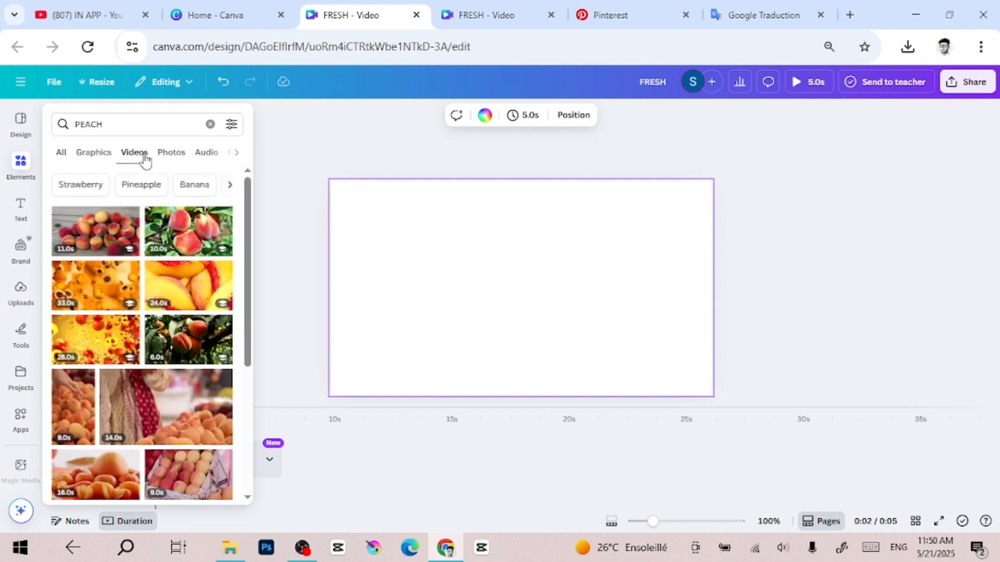
click(111, 296)
Set the peach video as the page background and trim it to 3.1 seconds.
right_click(576, 276)
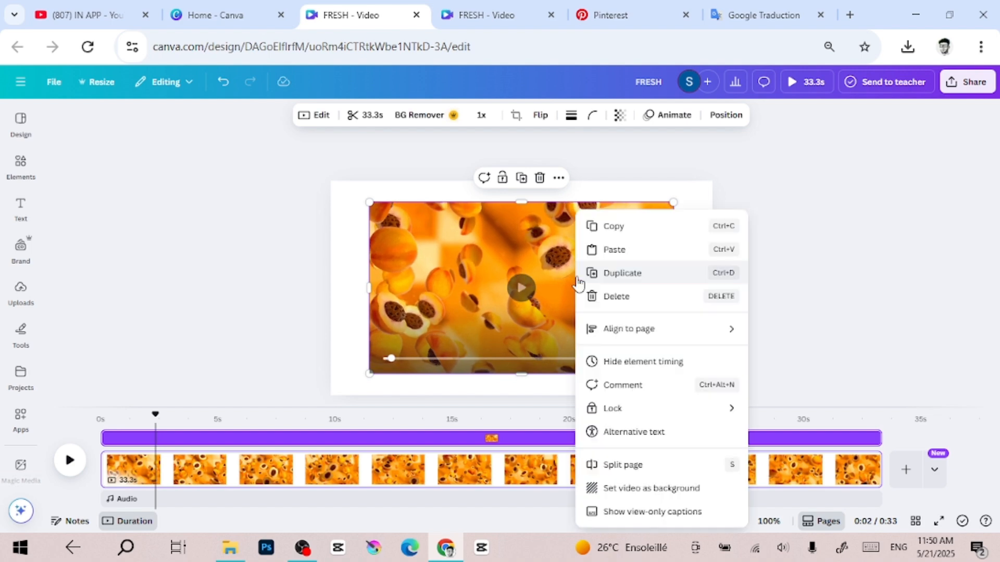
mouse_move(703, 406)
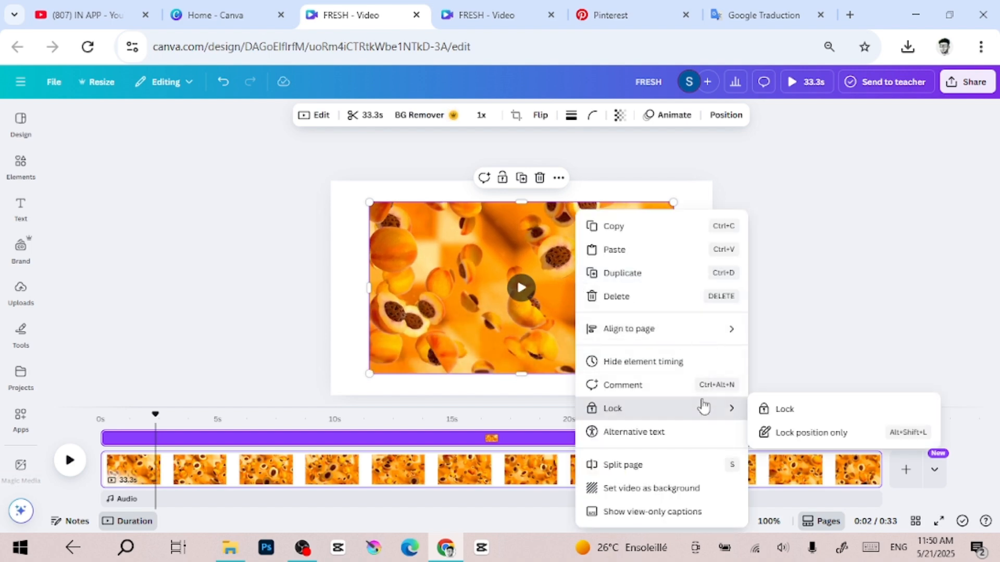
click(677, 488)
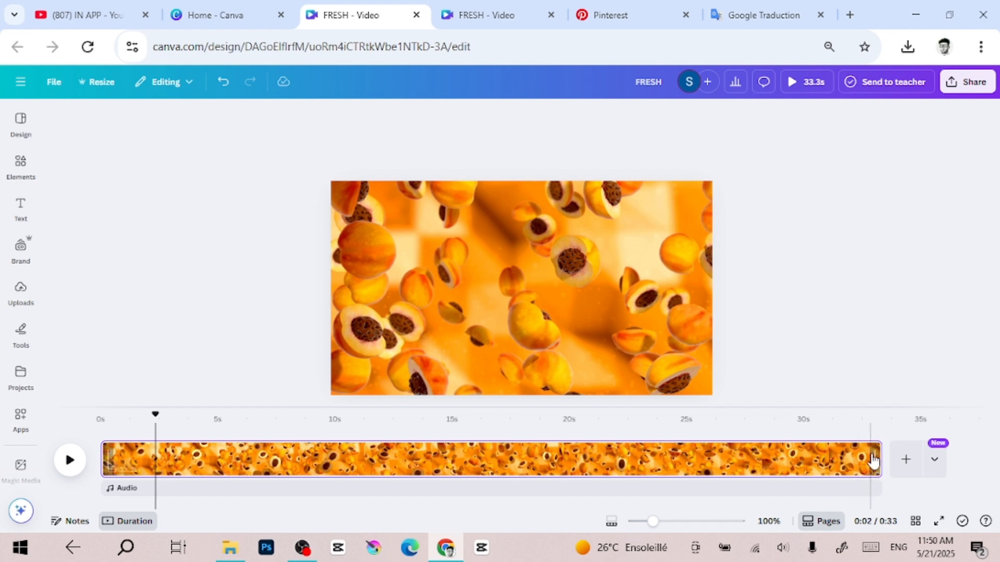
drag(875, 460, 171, 474)
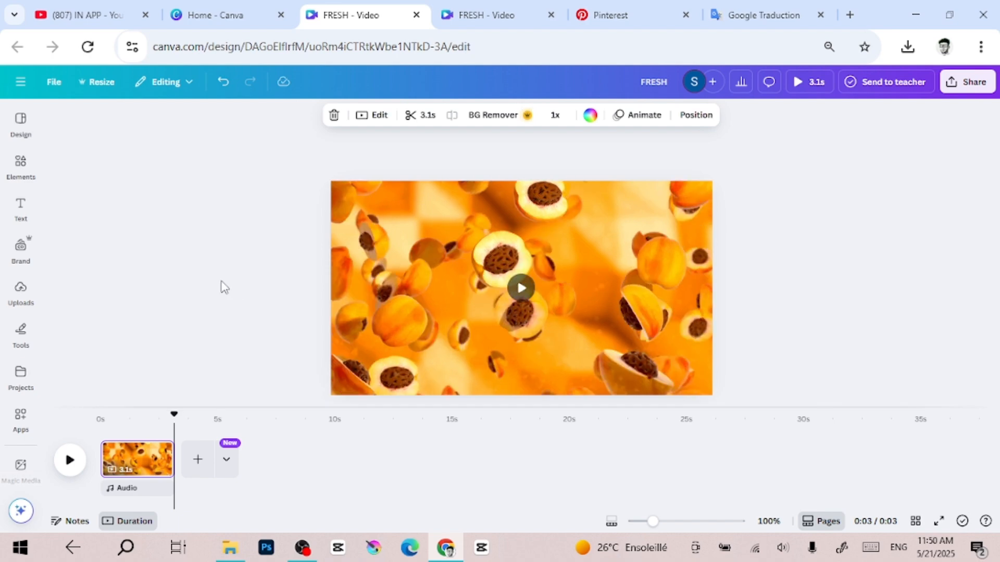
Add a heading to the page with the text FRESH.
click(21, 207)
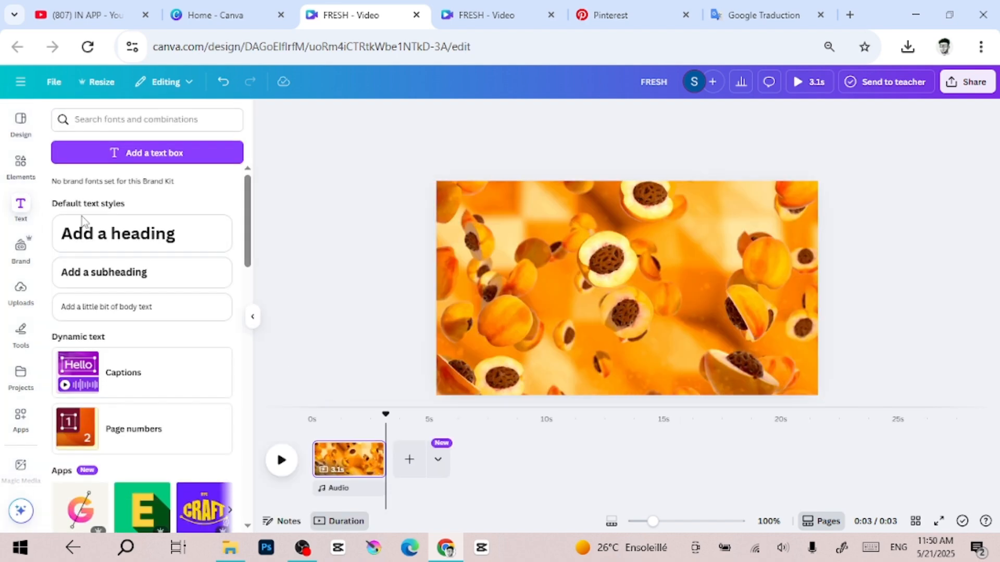
click(108, 232)
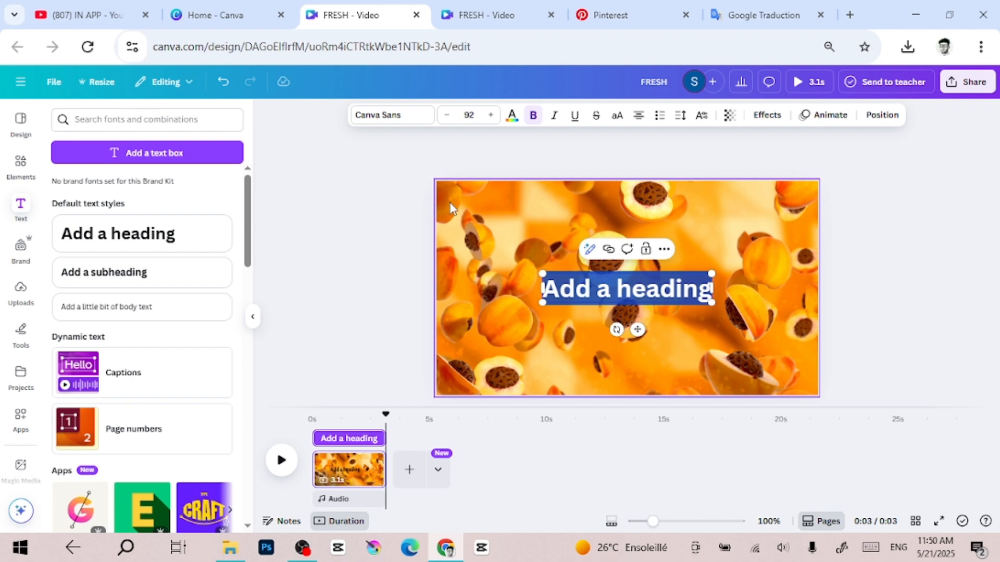
text(PEA)
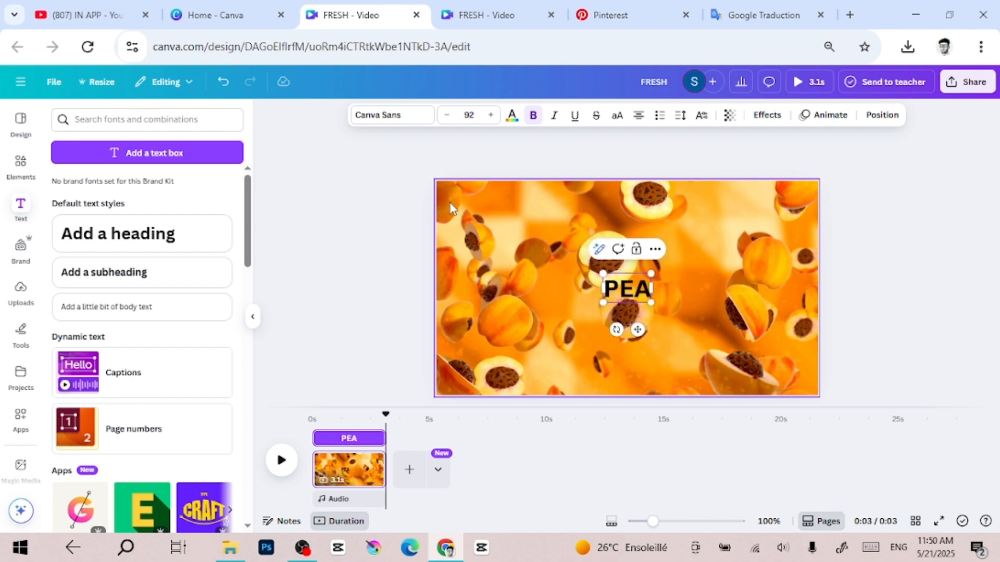
key(BackSpace)
key(BackSpace)
key(BackSpace)
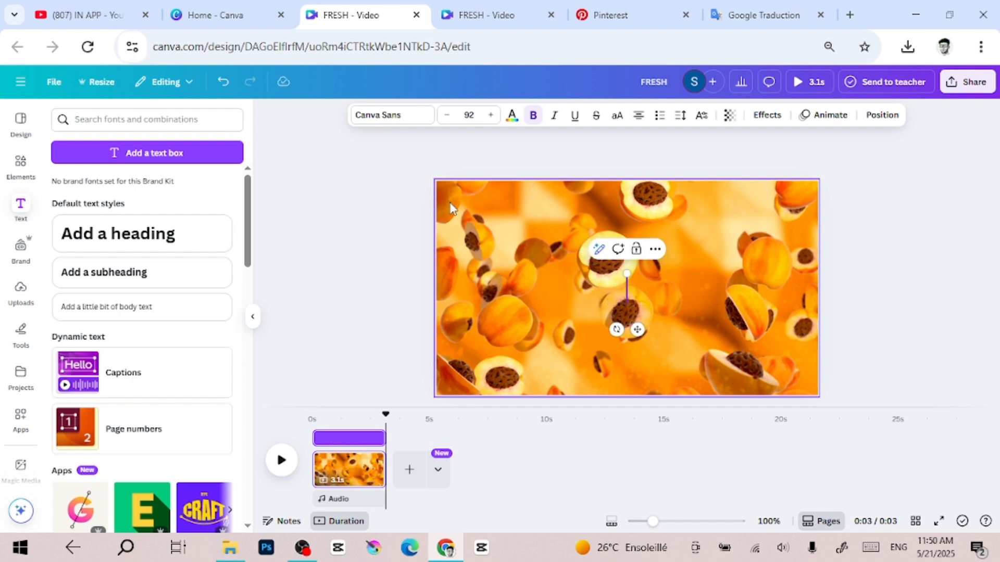
text(FRESH)
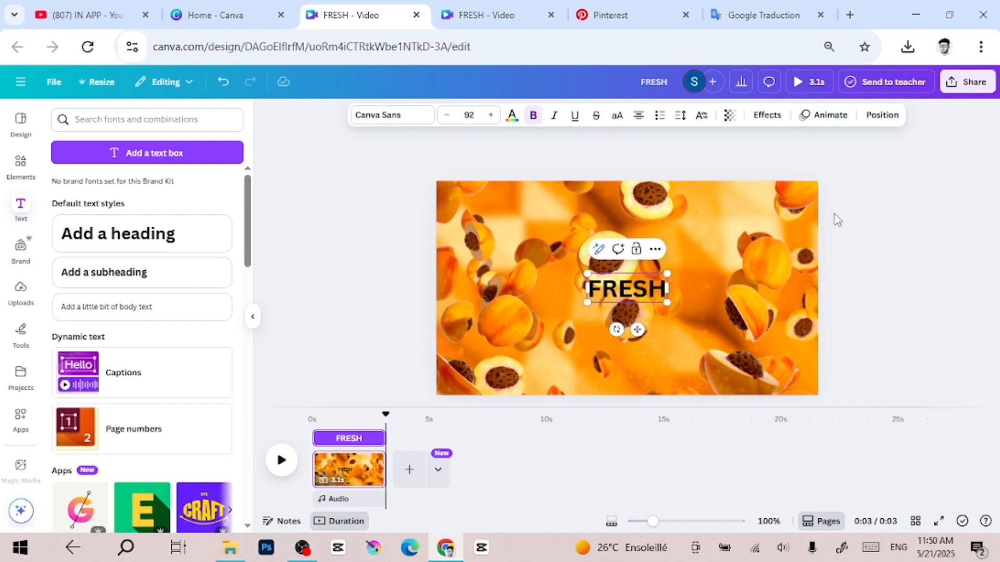
click(914, 272)
Move the FRESH heading slightly up and set its font to 210 수퍼사이즈 Black Box.
click(631, 287)
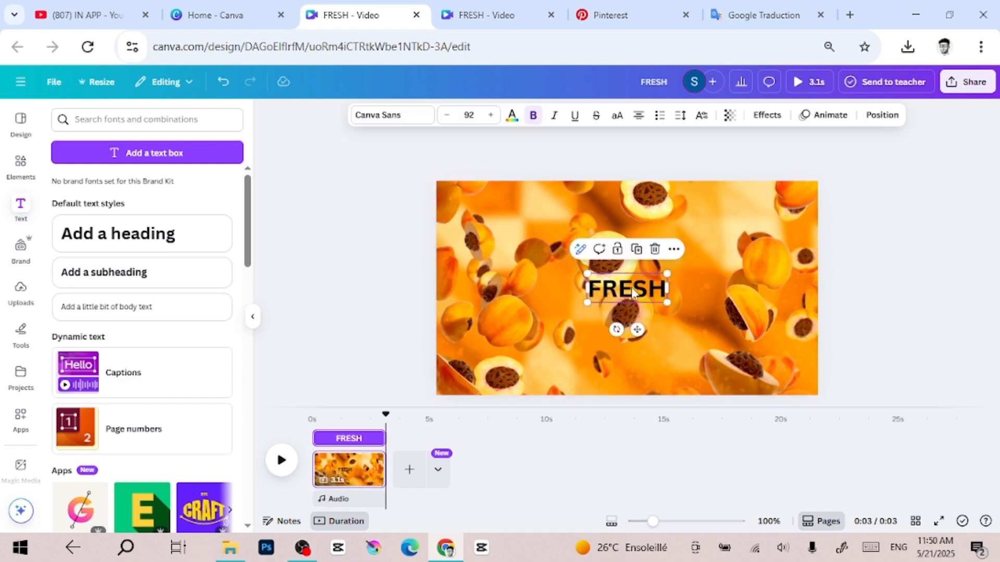
drag(631, 286, 631, 271)
click(398, 115)
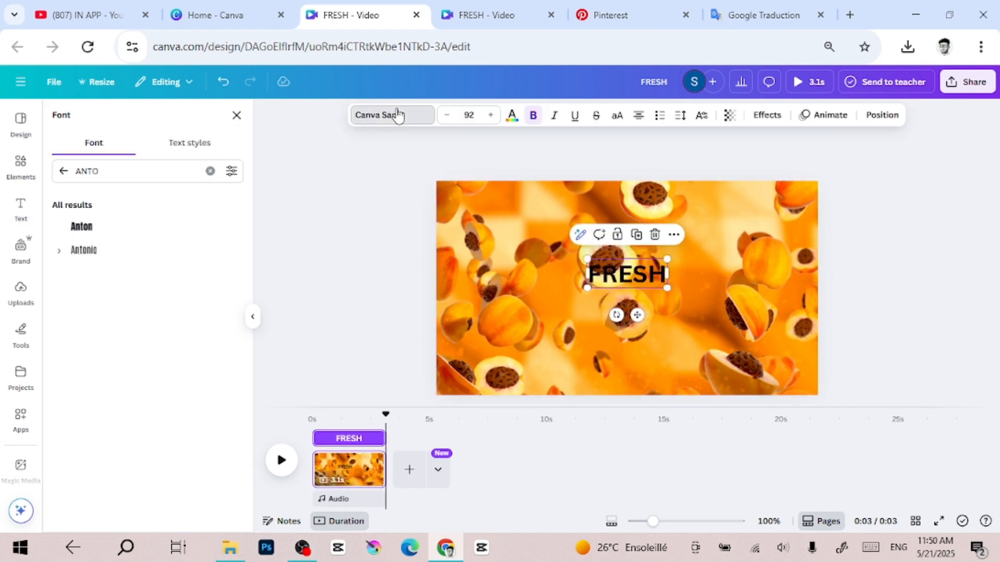
click(64, 171)
click(142, 165)
text(210)
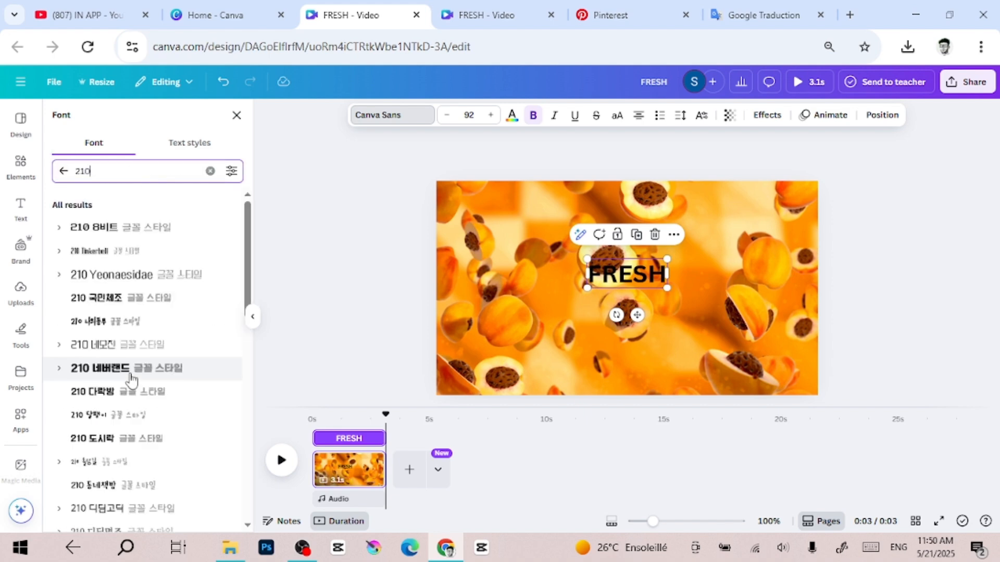
scroll(132, 380, down, 10)
scroll(132, 380, down, 10)
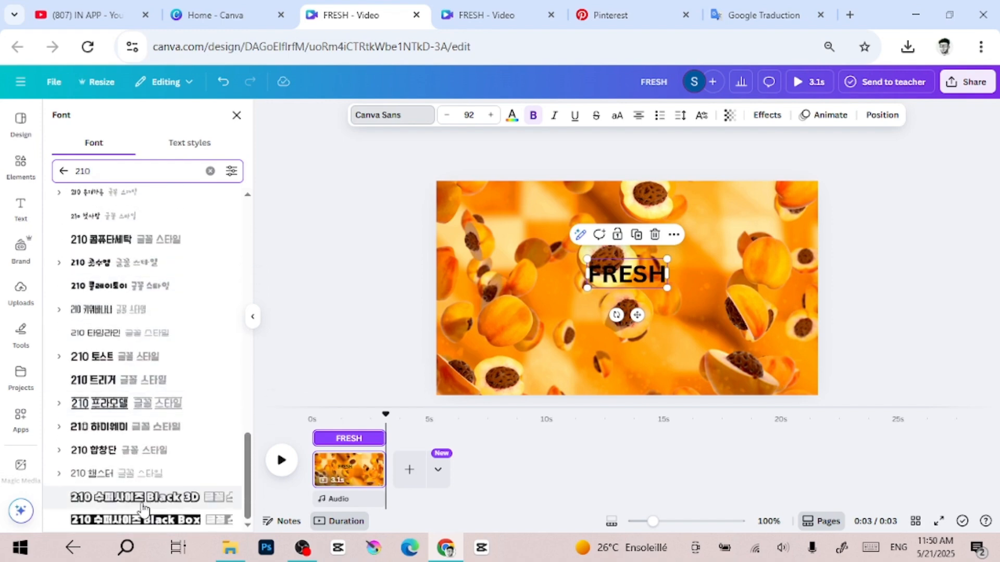
click(138, 519)
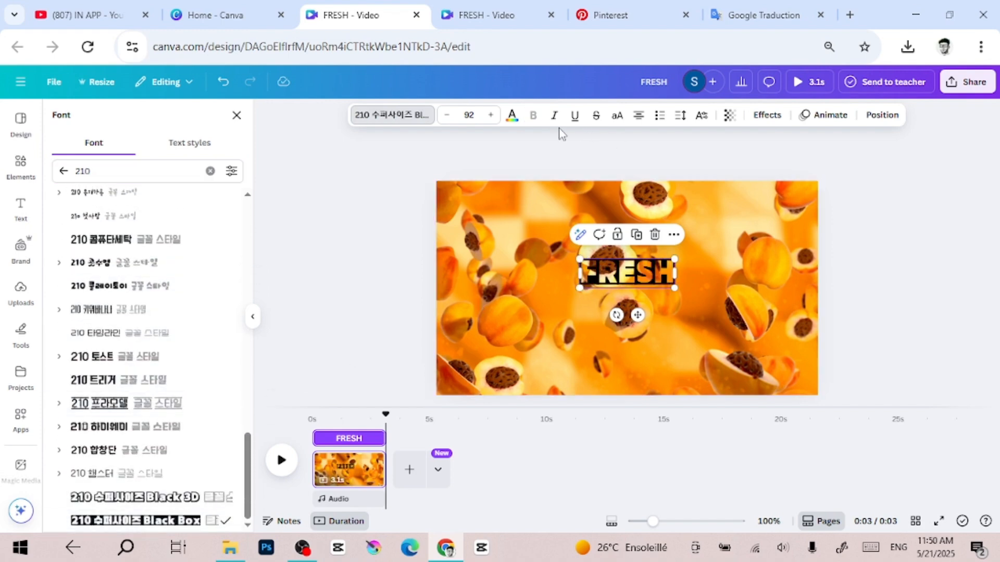
Color the FRESH heading white and enlarge it to about size 235, centered horizontally in the upper half of the page.
click(513, 115)
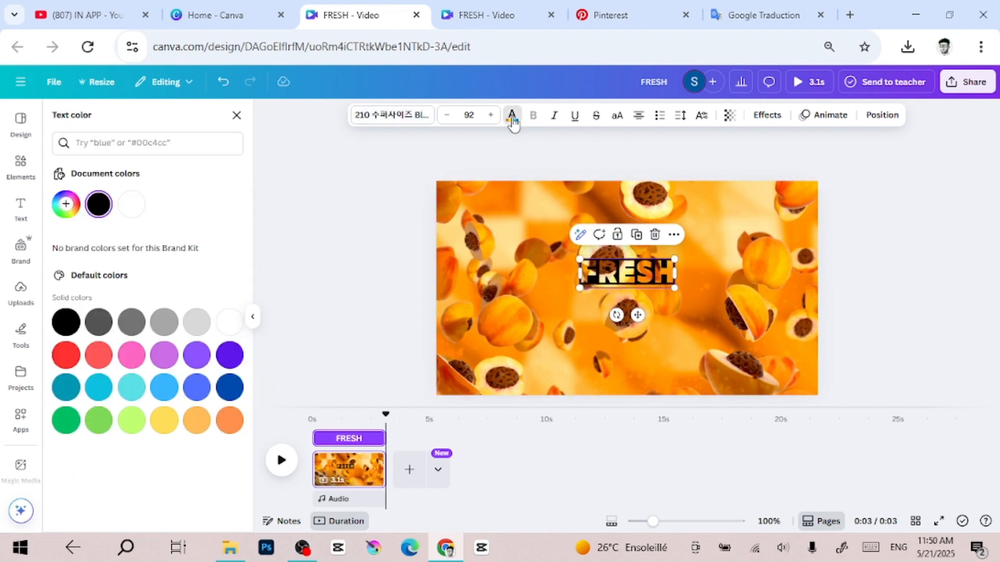
click(130, 205)
drag(674, 288, 817, 333)
drag(732, 299, 651, 354)
Duplicate the FRESH heading, replace the lower copy's text with SQUEEZE and shrink it to about size 173.
click(636, 196)
double_click(650, 347)
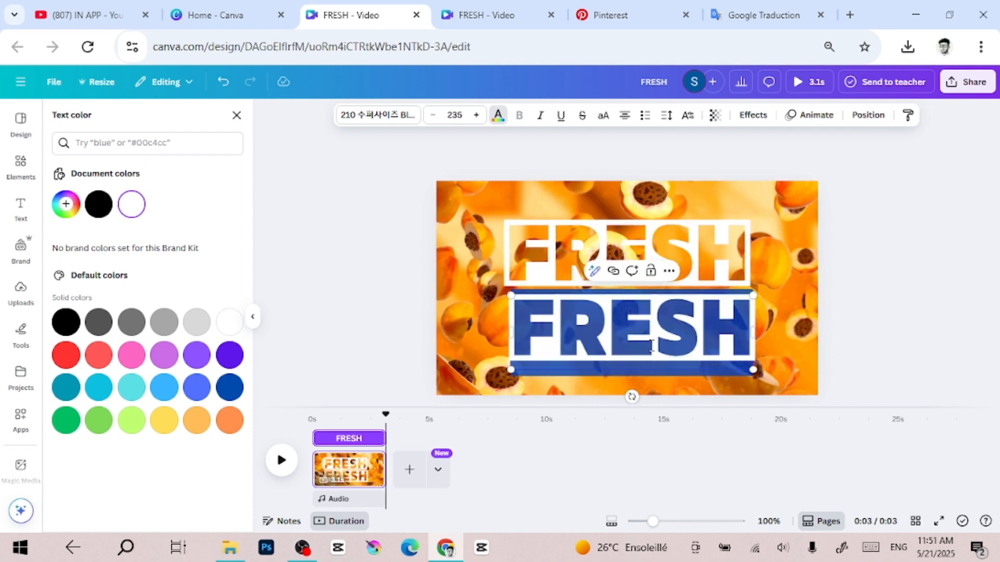
text(SQUEEZE)
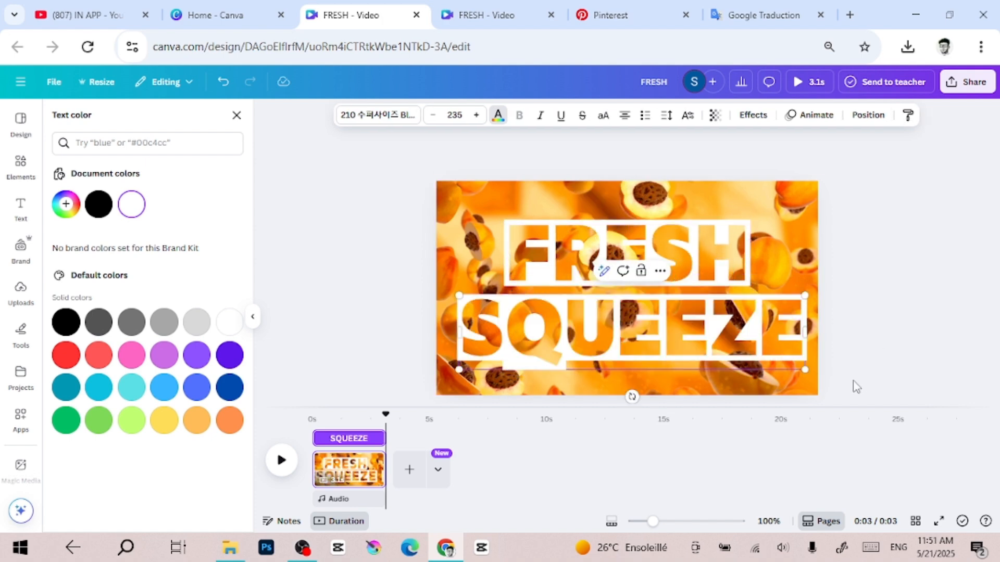
drag(805, 369, 713, 350)
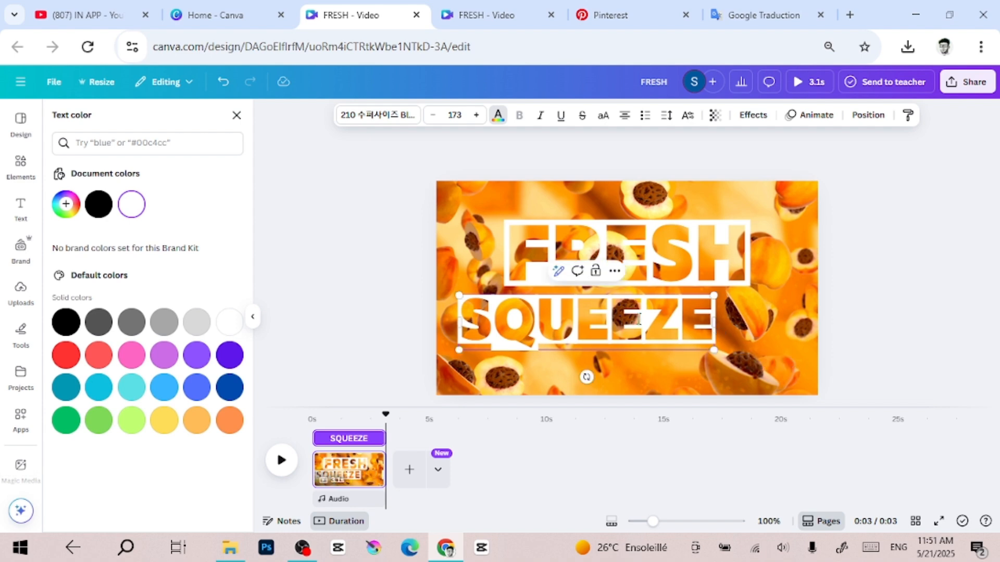
Enlarge the FRESH heading to about size 260 and center it horizontally on the page.
click(707, 275)
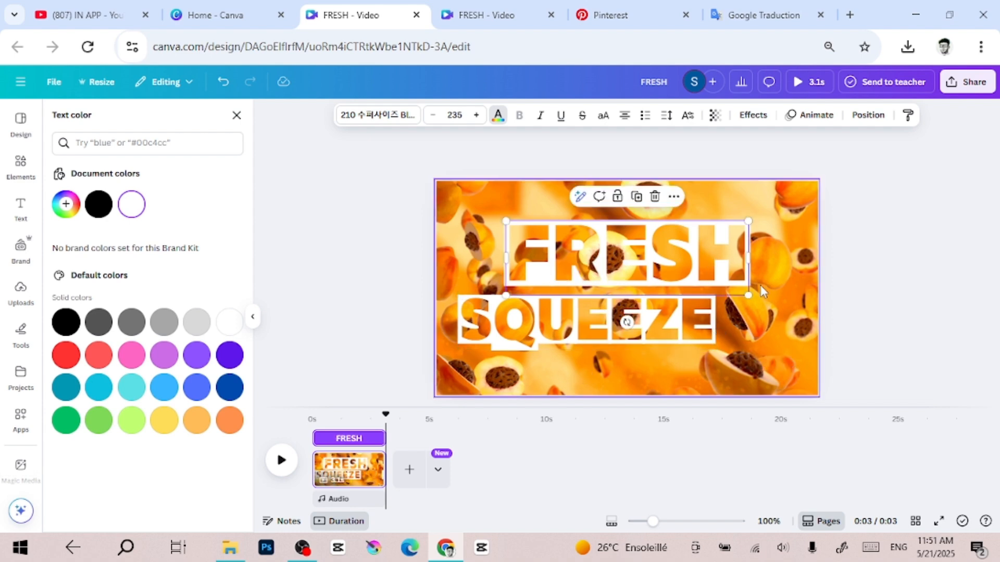
drag(749, 287, 770, 297)
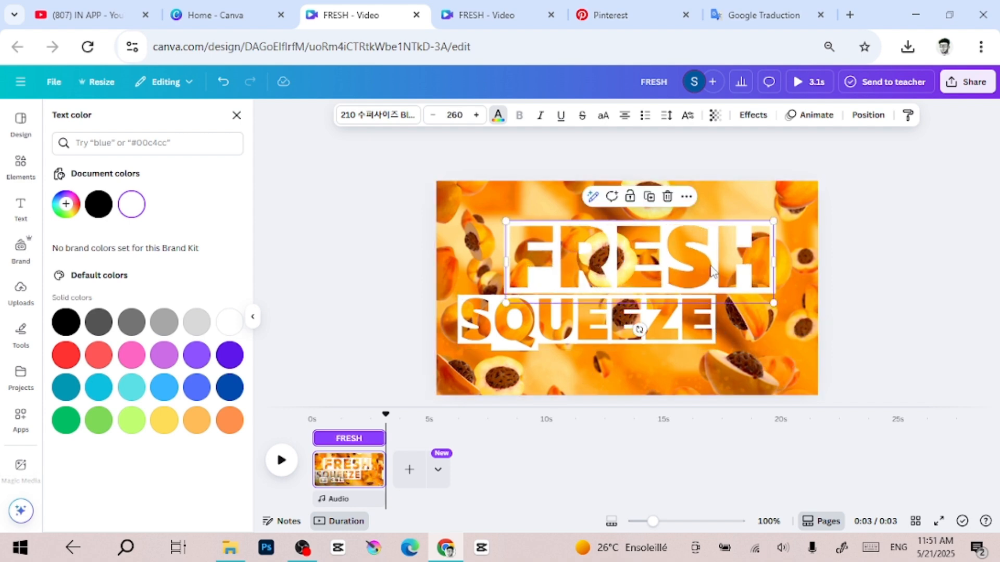
drag(709, 268, 696, 265)
Align the SQUEEZE text under FRESH and enlarge it to about size 182 so both words have matching widths.
click(683, 303)
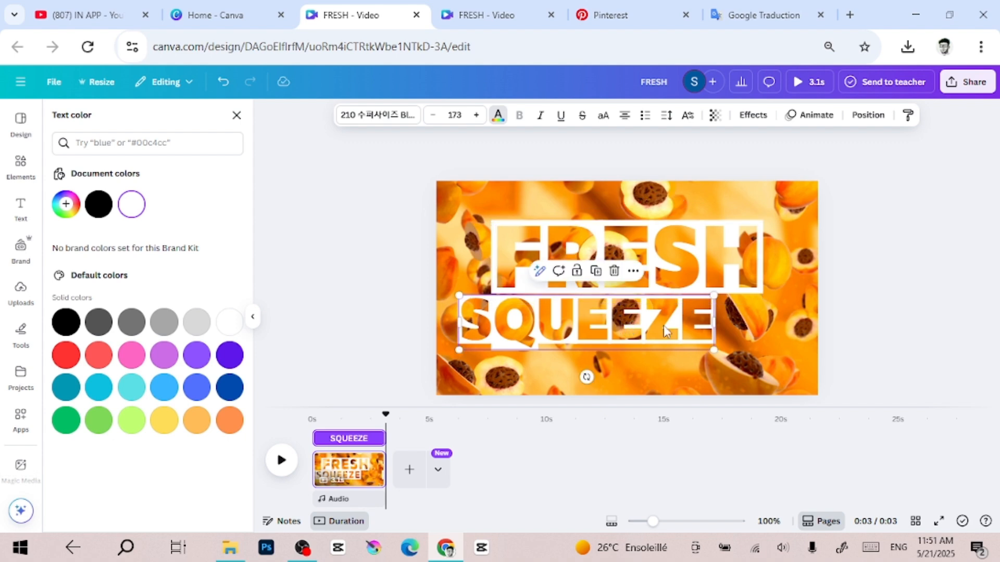
drag(672, 319, 696, 323)
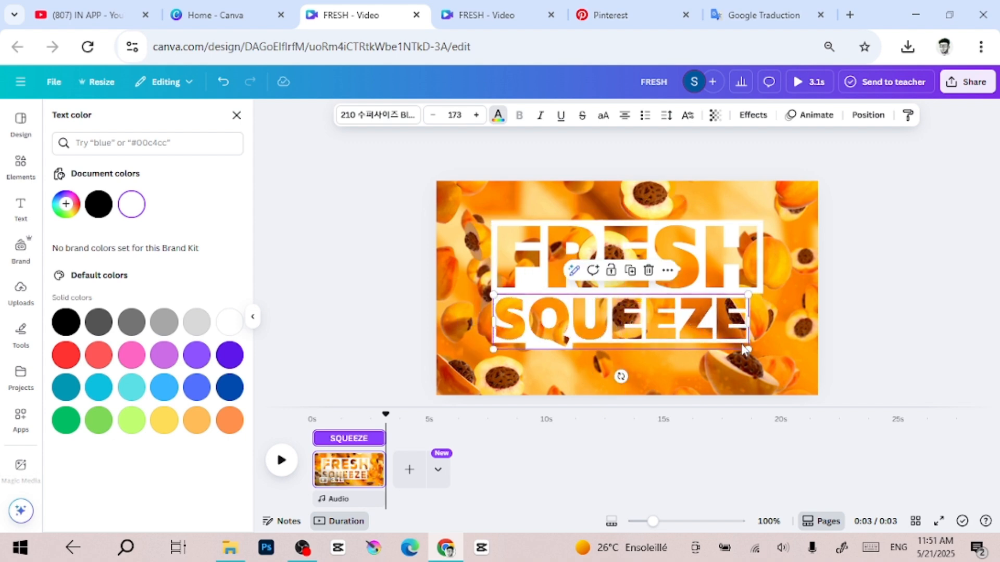
drag(748, 347, 761, 352)
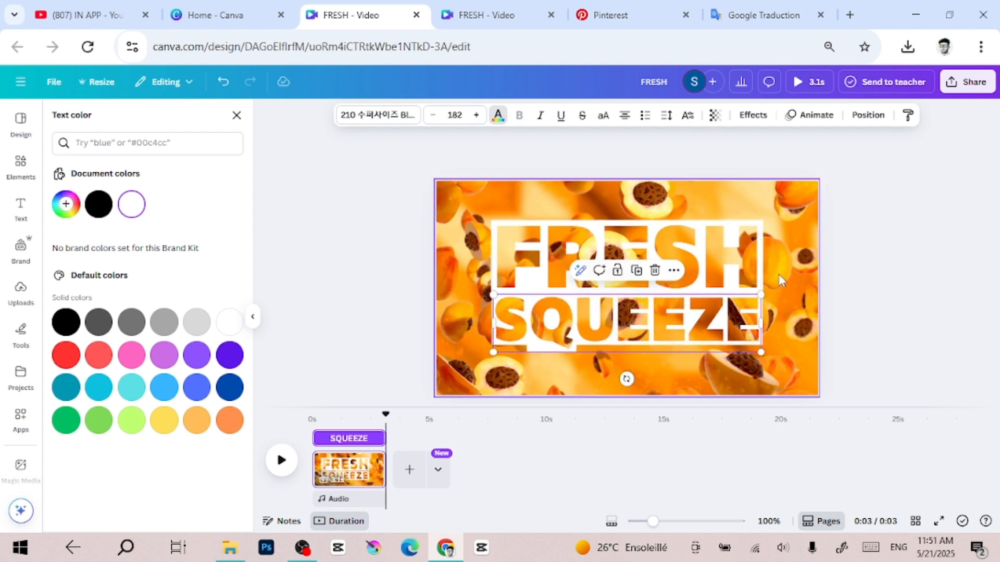
Select the FRESH and SQUEEZE texts together and move them slightly down to center them on the page.
drag(517, 331, 469, 354)
mouse_move(630, 275)
mouse_down()
mouse_move(629, 295)
mouse_move(631, 276)
mouse_up()
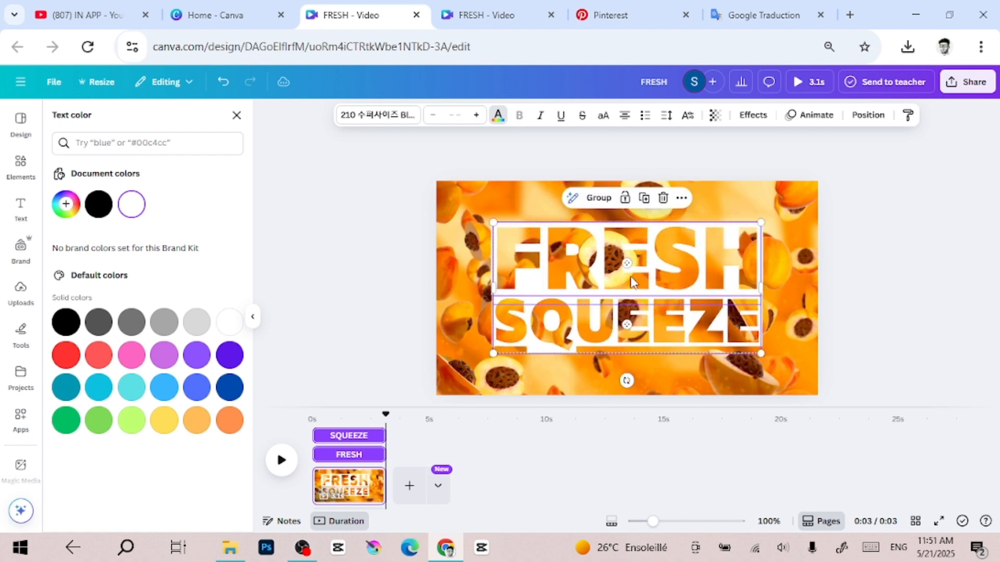
key(Escape)
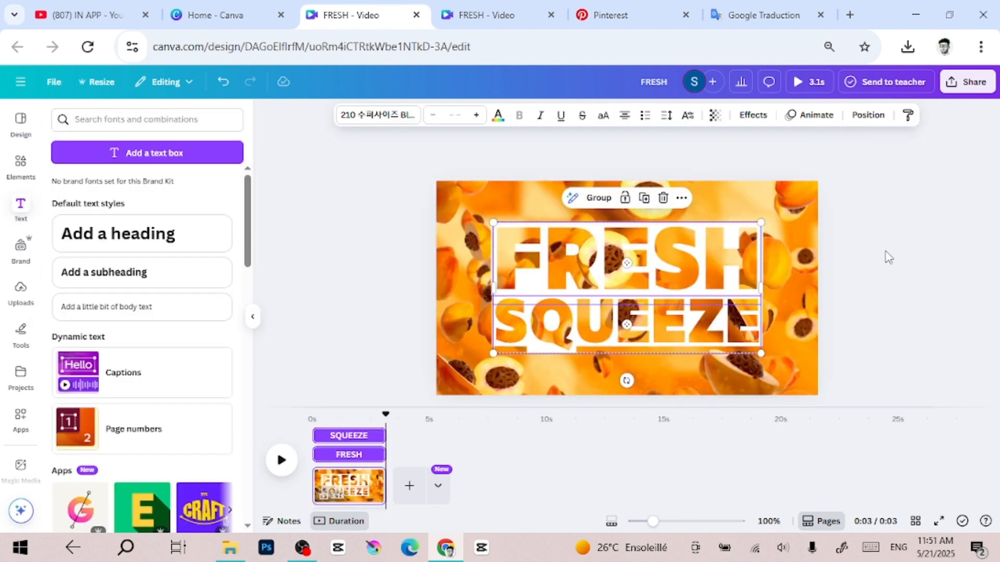
click(887, 256)
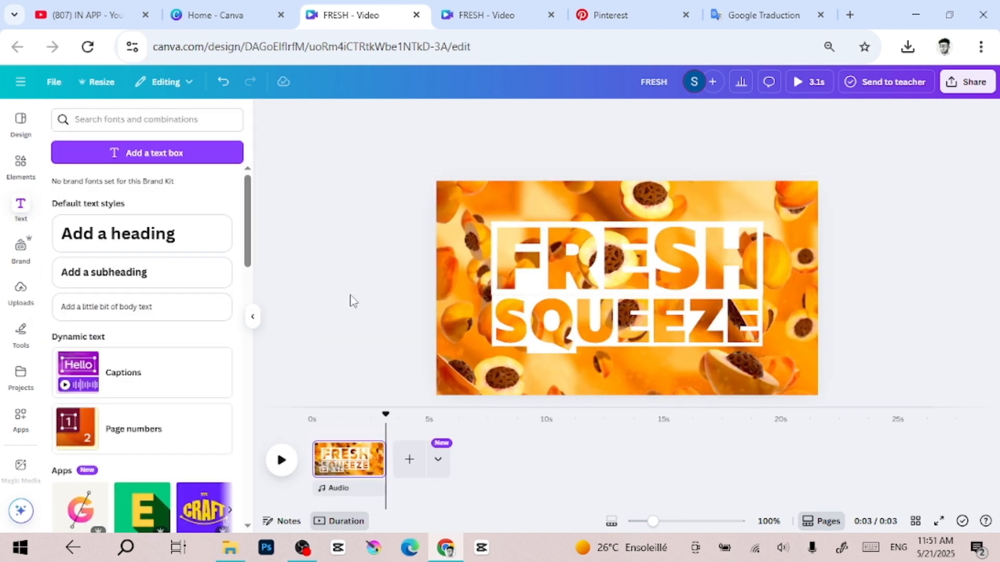
Add a square shape filled with white and place it at the page's top-left corner.
click(20, 164)
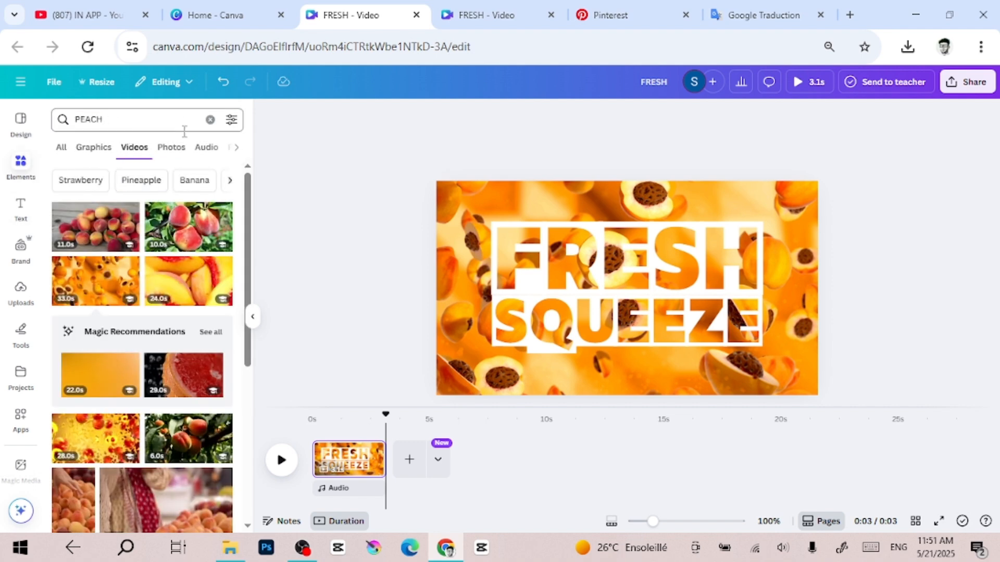
click(210, 119)
scroll(77, 365, down, 10)
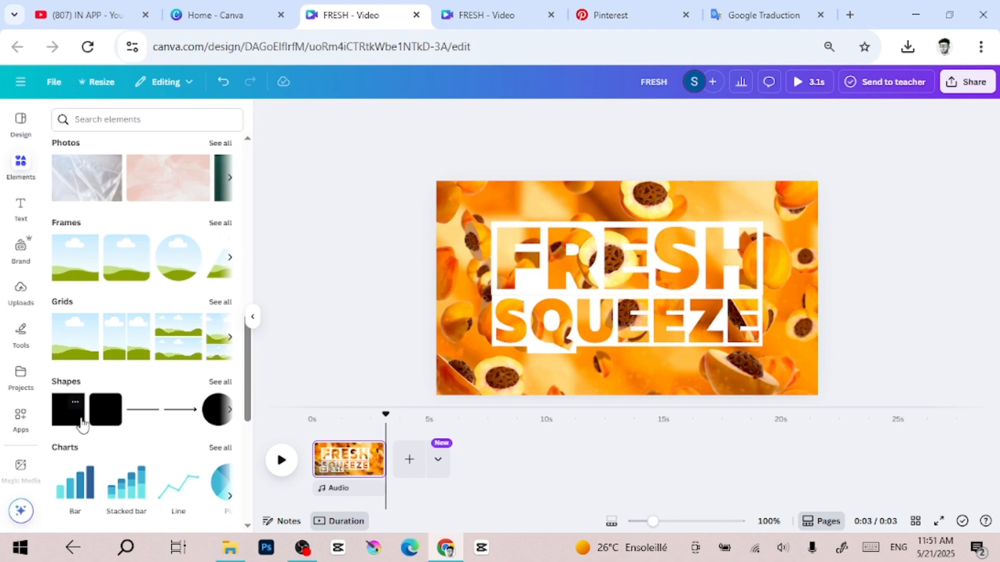
click(81, 415)
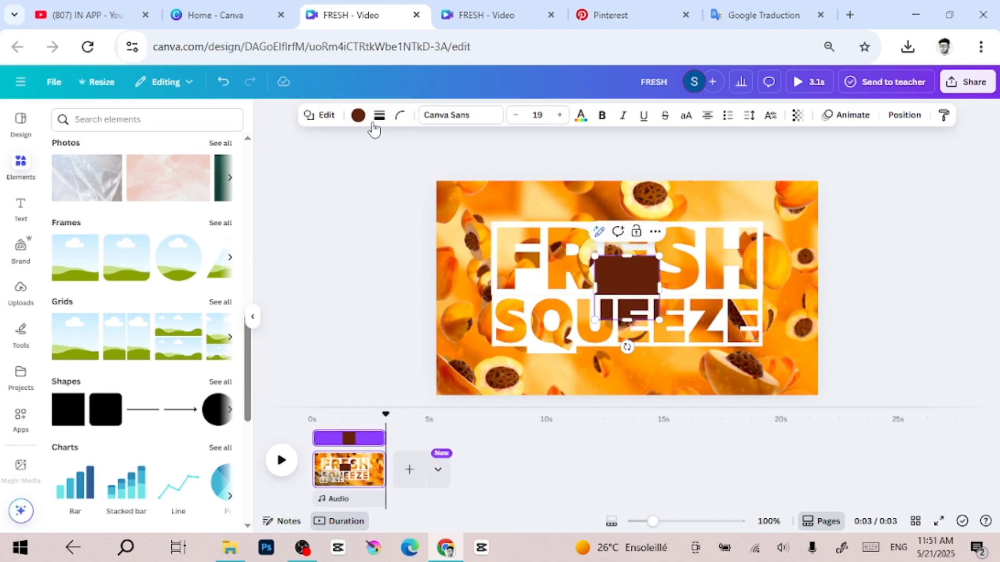
click(358, 116)
click(156, 207)
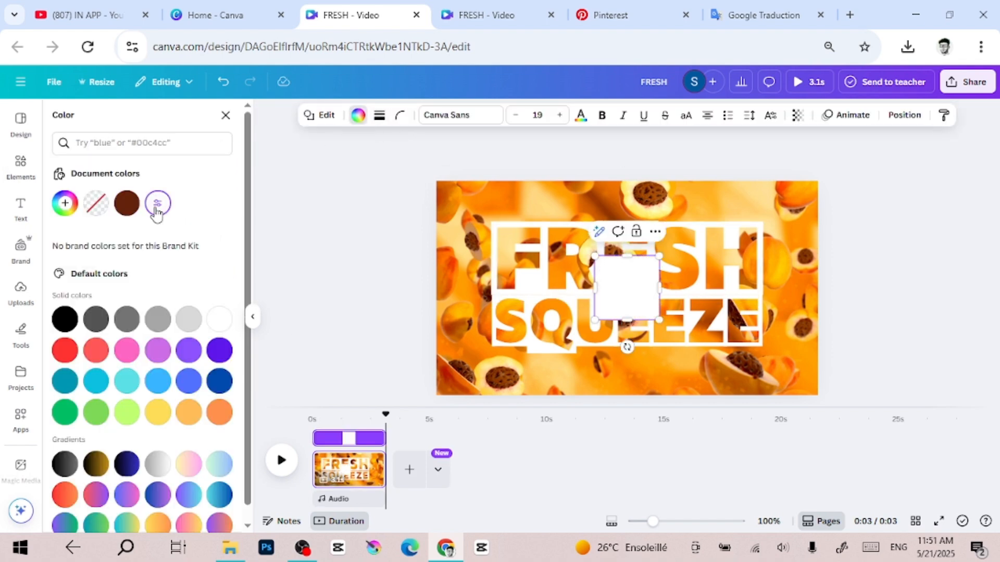
drag(612, 285, 445, 202)
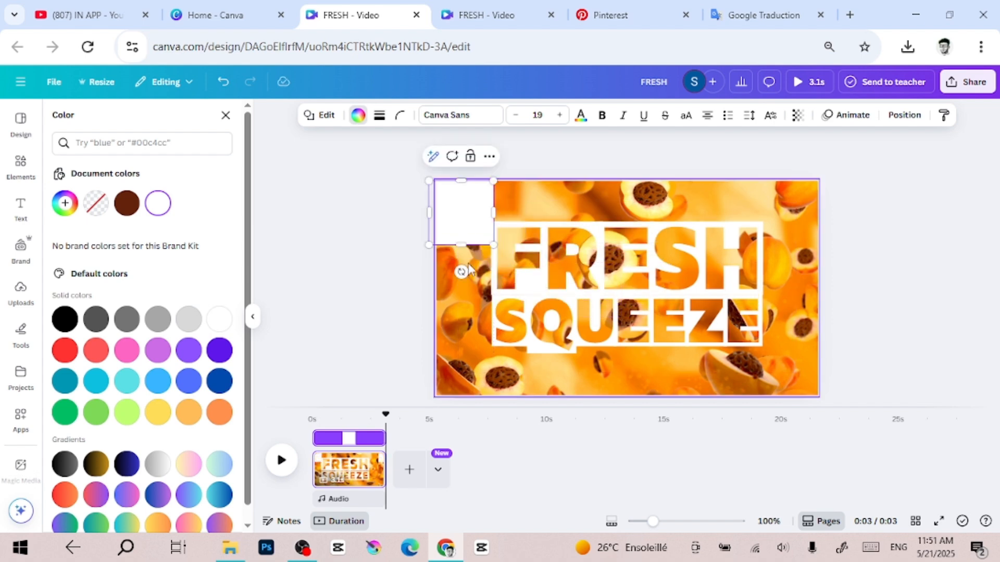
Stretch the white square down to the page's bottom edge so it covers the strip beside the FRESH SQUEEZE text.
drag(458, 247, 461, 403)
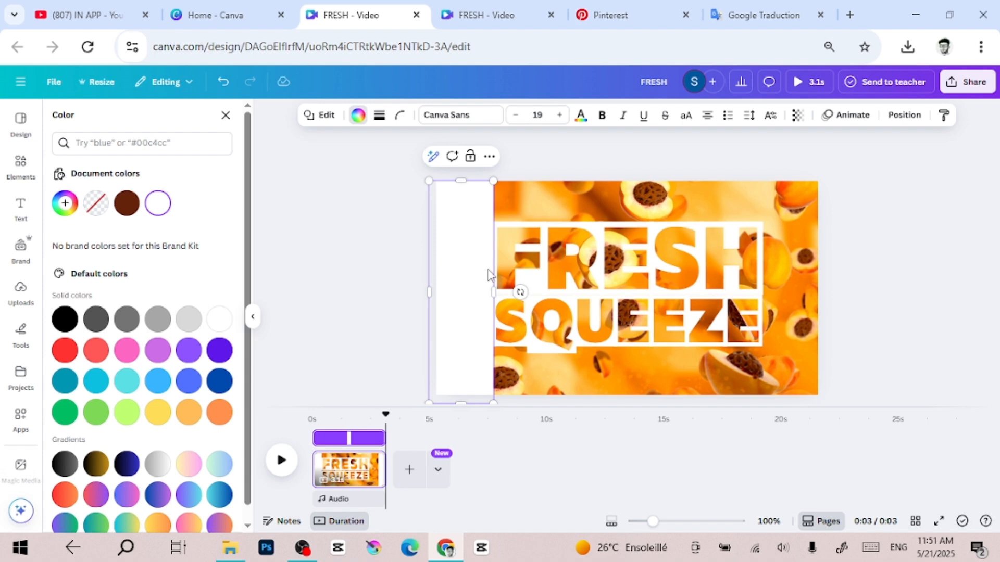
click(446, 273)
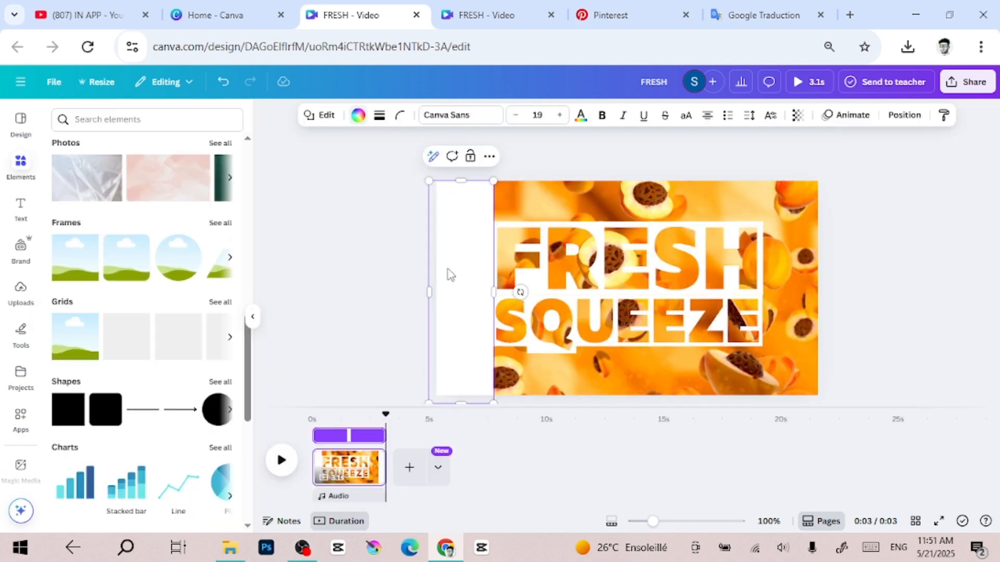
click(358, 272)
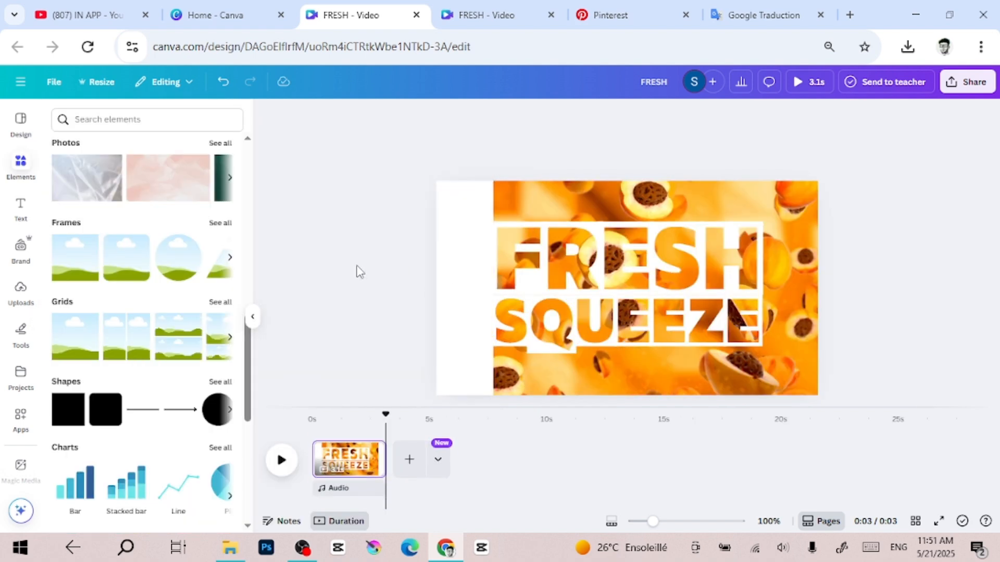
Duplicate the white strip to cover the page's right edge, and duplicate it again to cover the areas above and below the text.
click(442, 267)
click(463, 160)
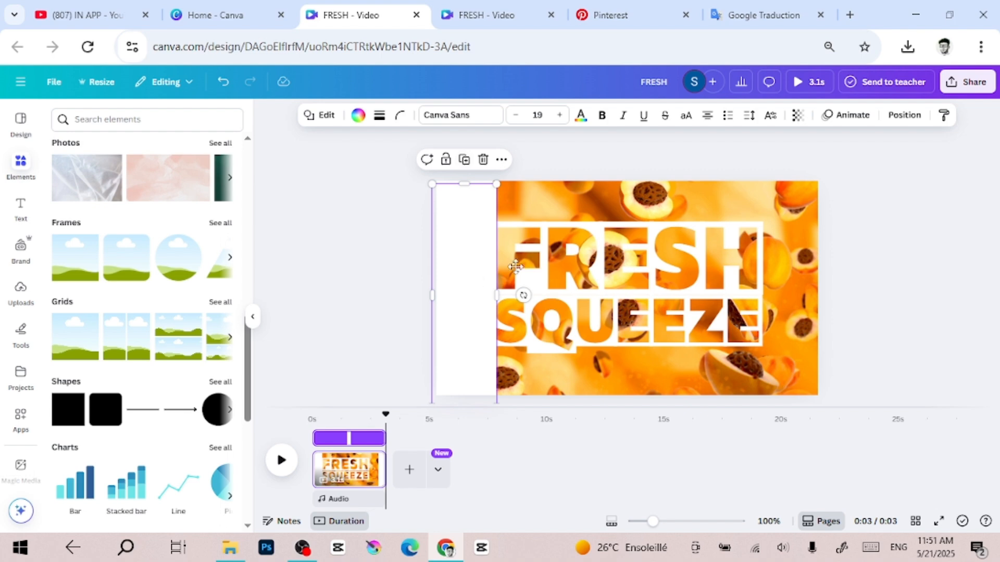
drag(516, 266, 815, 272)
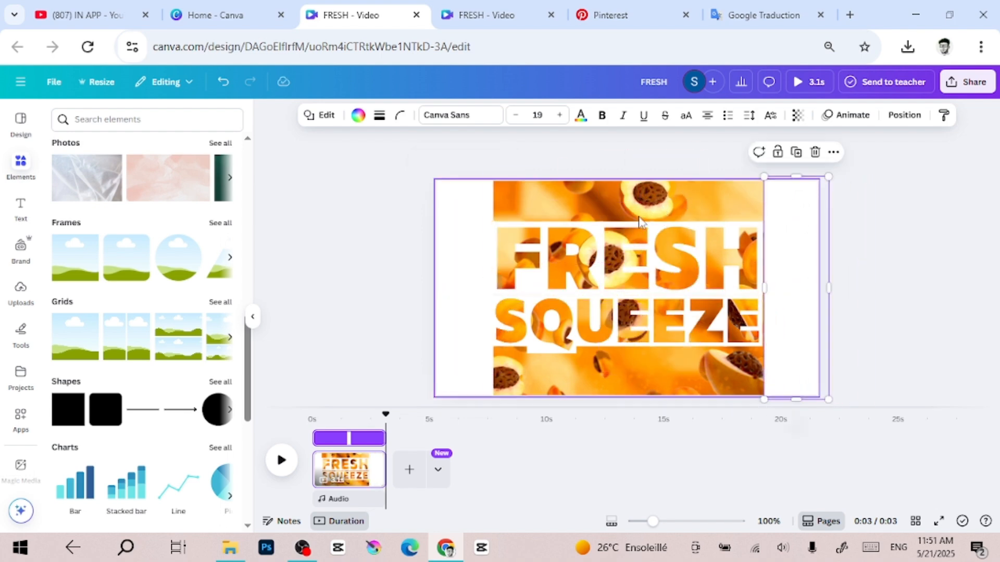
click(795, 155)
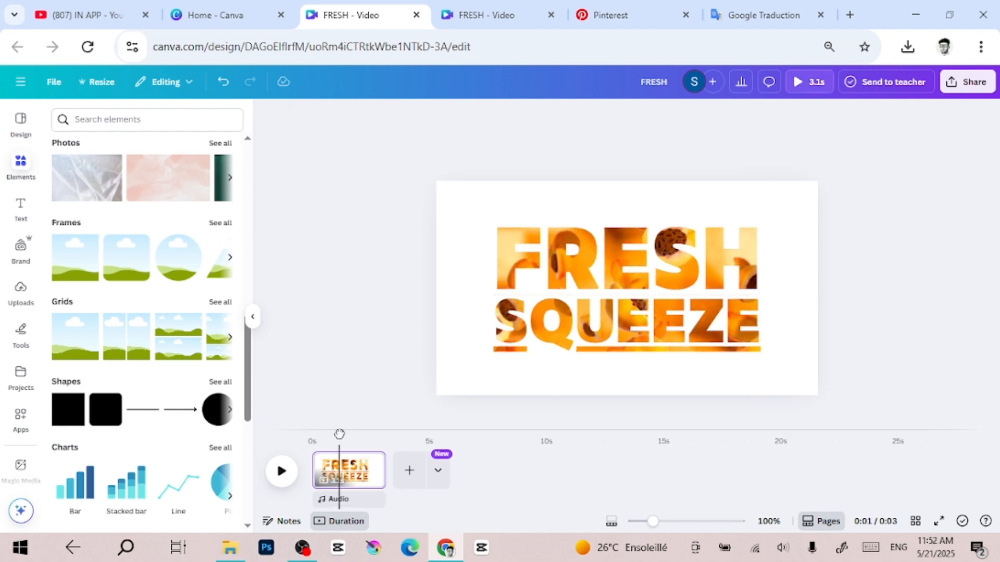
Play the page from the start to preview the peach video inside the cut-out text.
drag(339, 436, 307, 445)
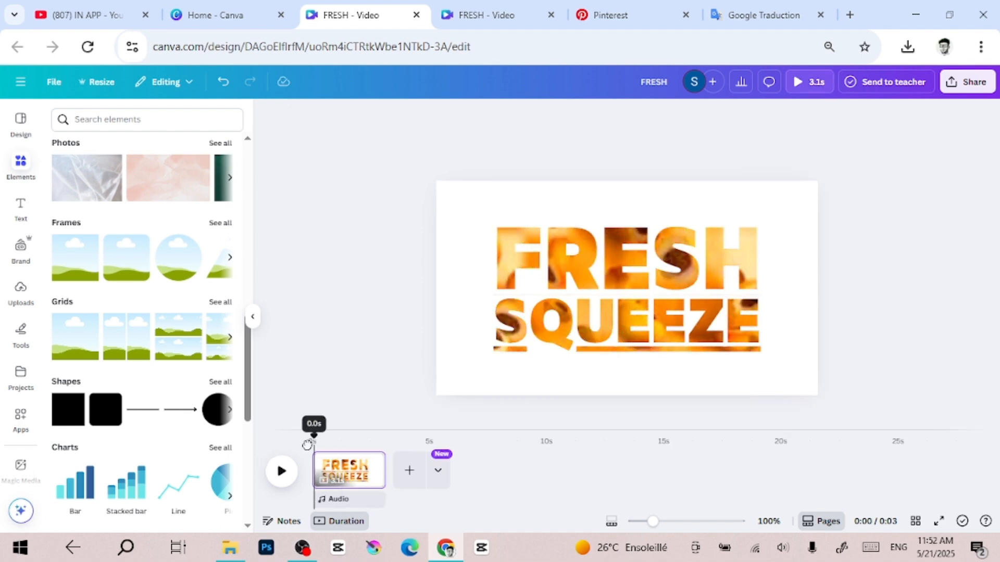
click(292, 486)
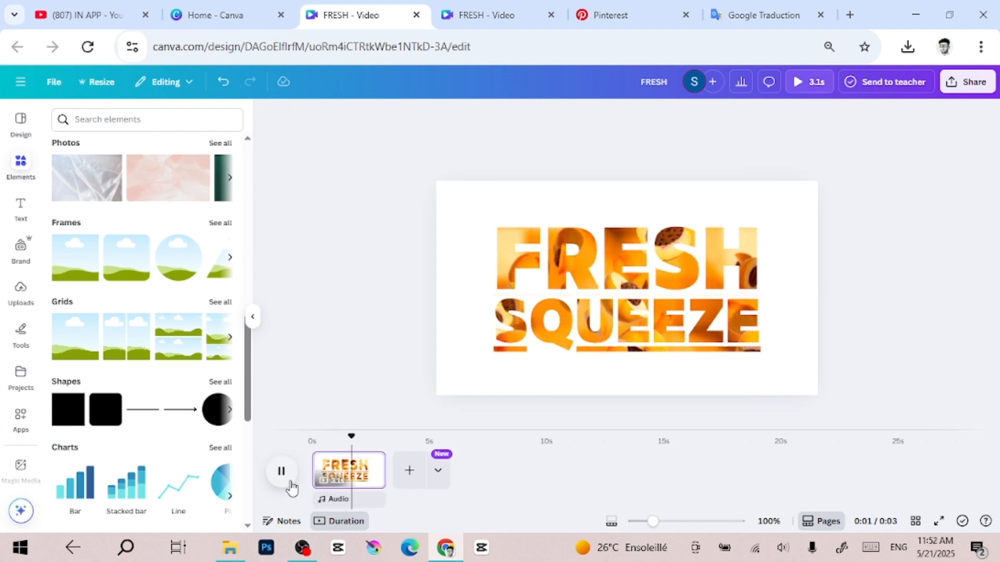
Add a second page and give its background the yellow-to-orange gradient in the radial style with yellow at the center.
click(397, 469)
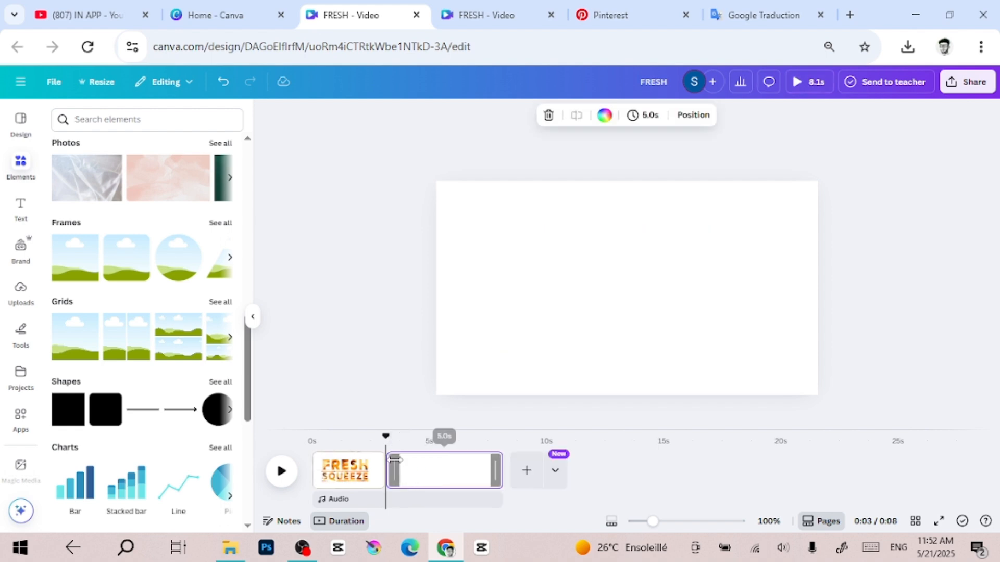
click(604, 115)
scroll(167, 387, down, 1)
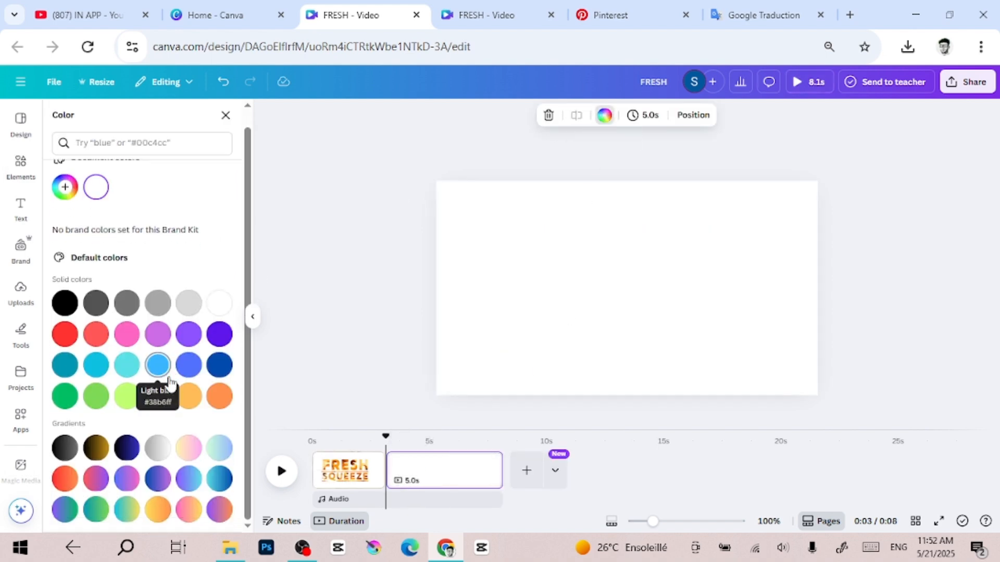
click(158, 510)
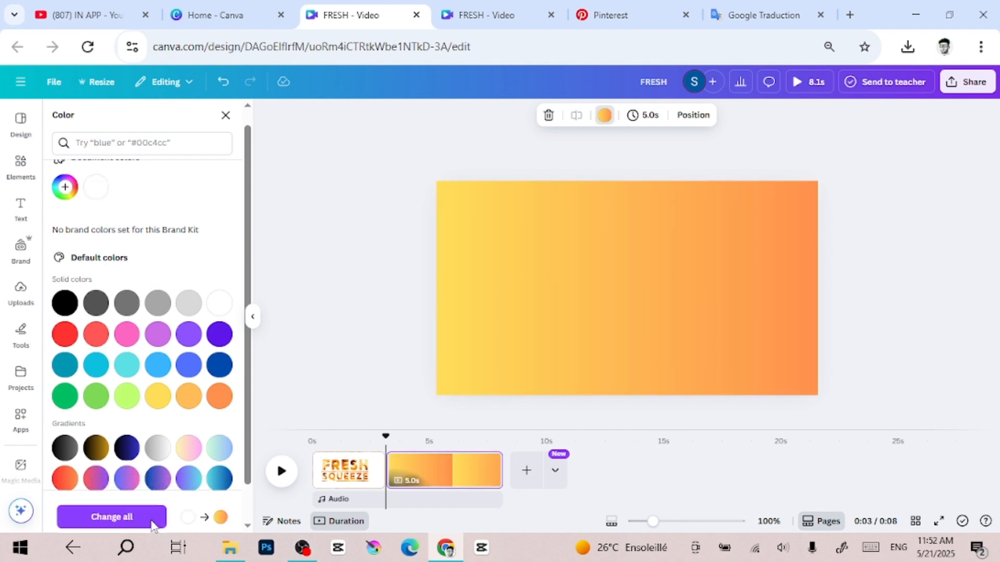
click(75, 193)
click(178, 326)
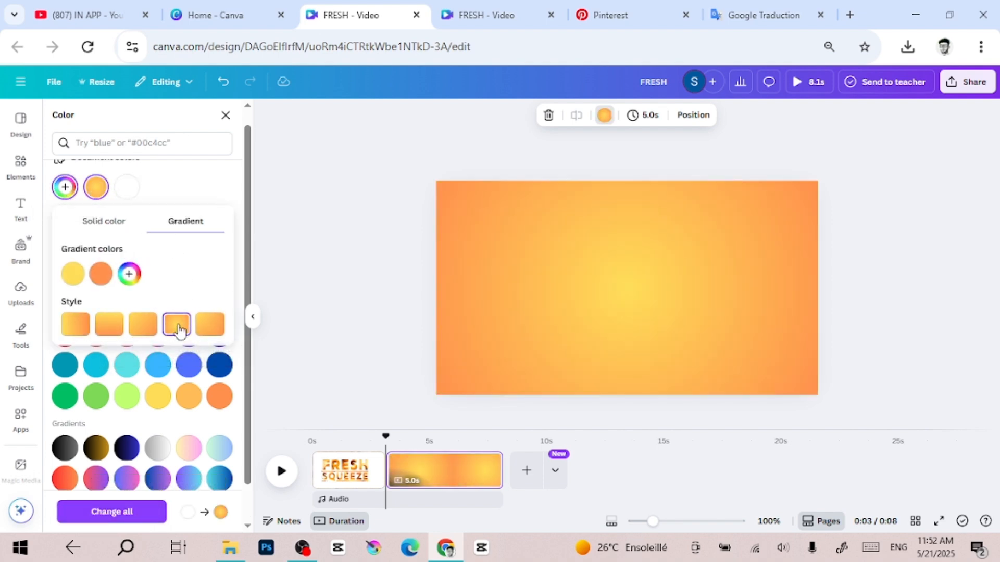
Change the orange color of the second page's background gradient to pink #FF66A6.
click(101, 276)
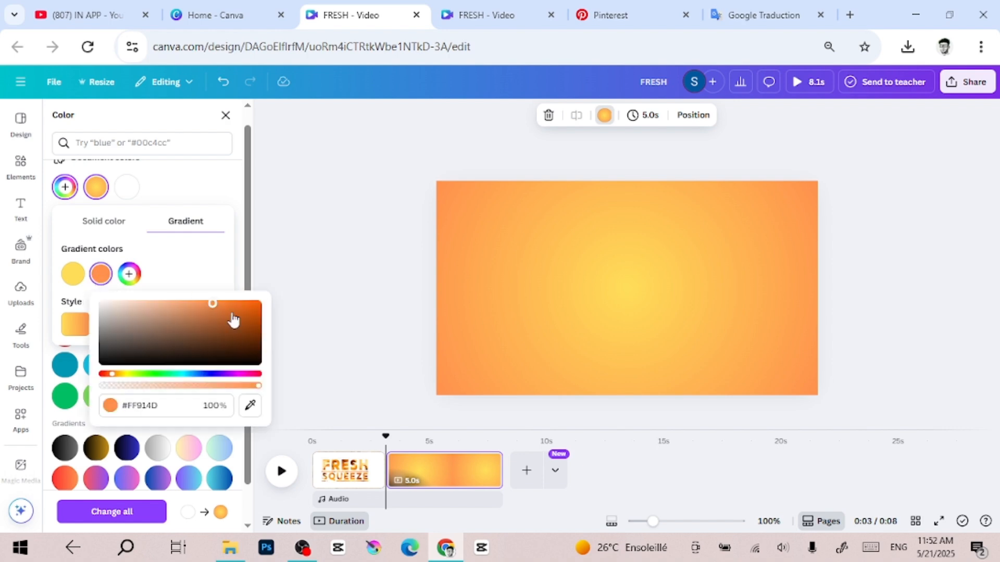
click(244, 374)
drag(231, 307, 235, 303)
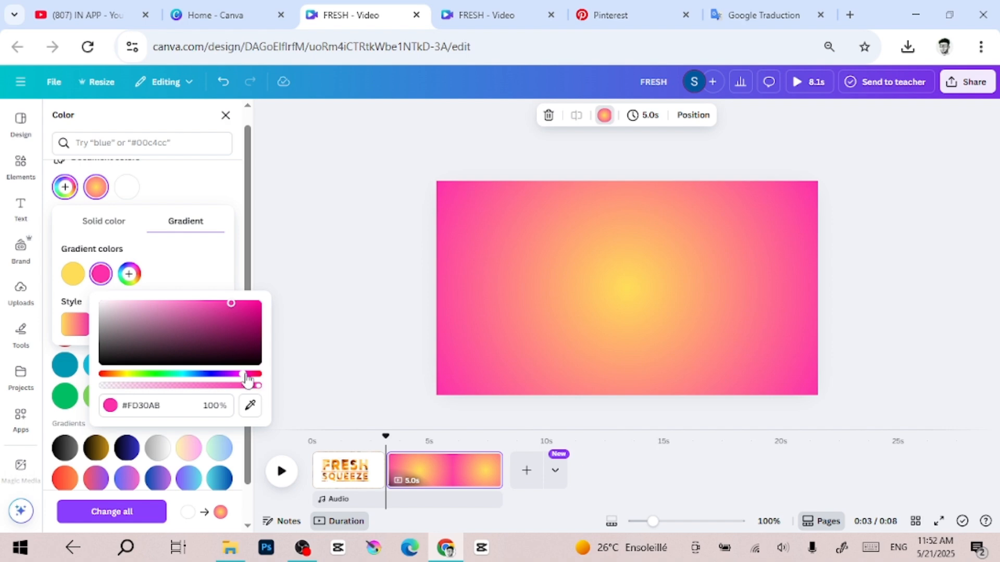
drag(235, 304, 203, 303)
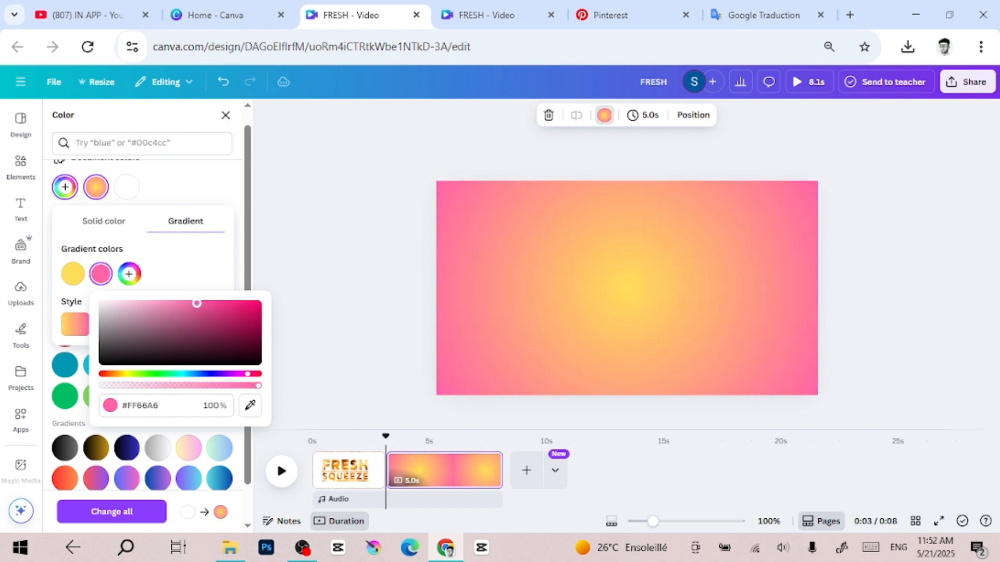
click(379, 316)
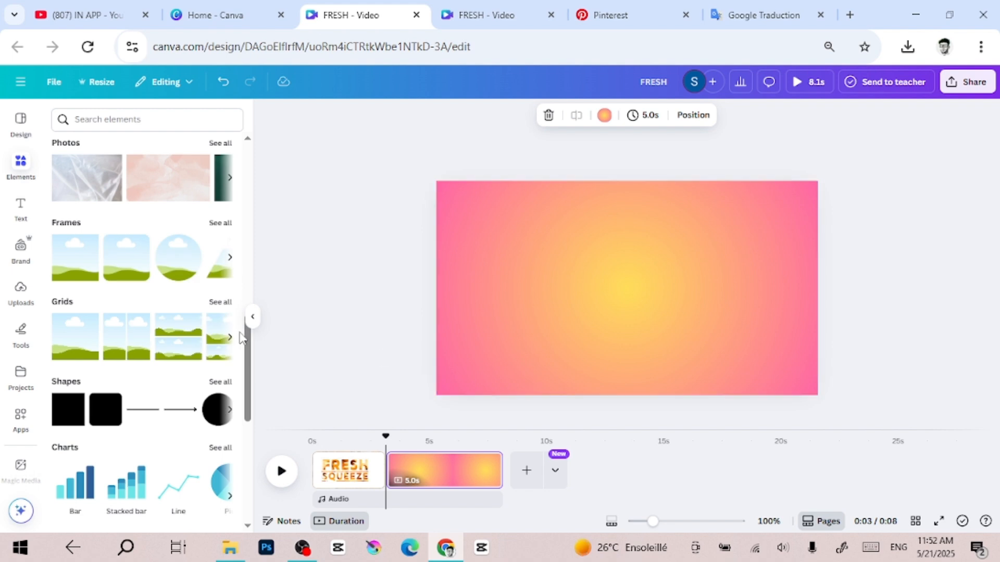
Add a heading to the second page and replace its text with PEACH.
click(21, 207)
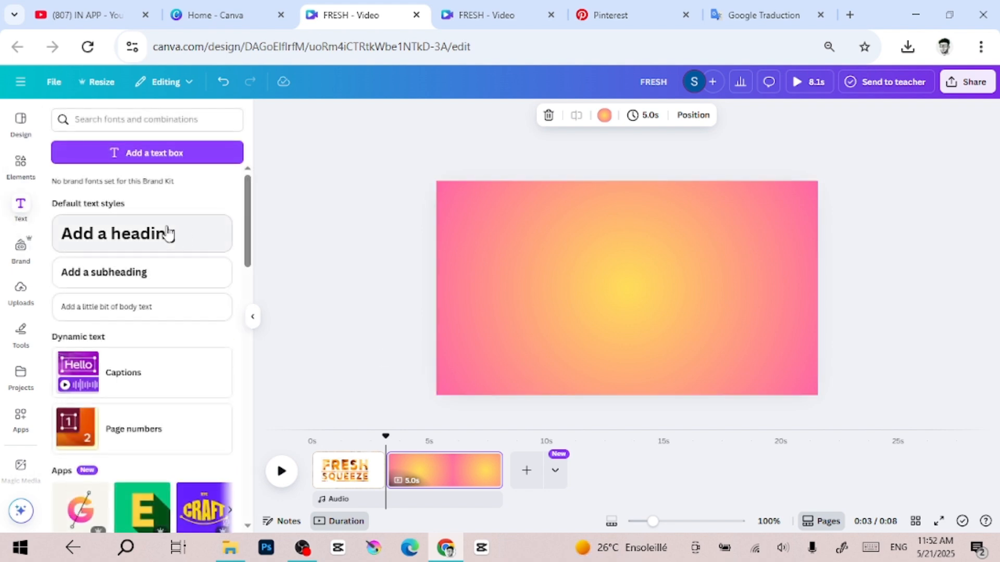
click(172, 233)
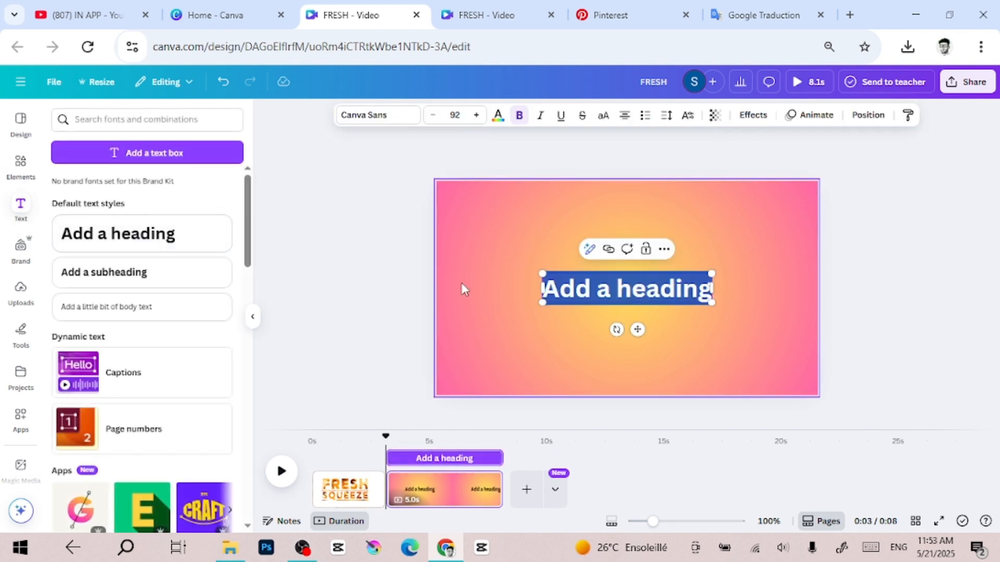
key(BackSpace)
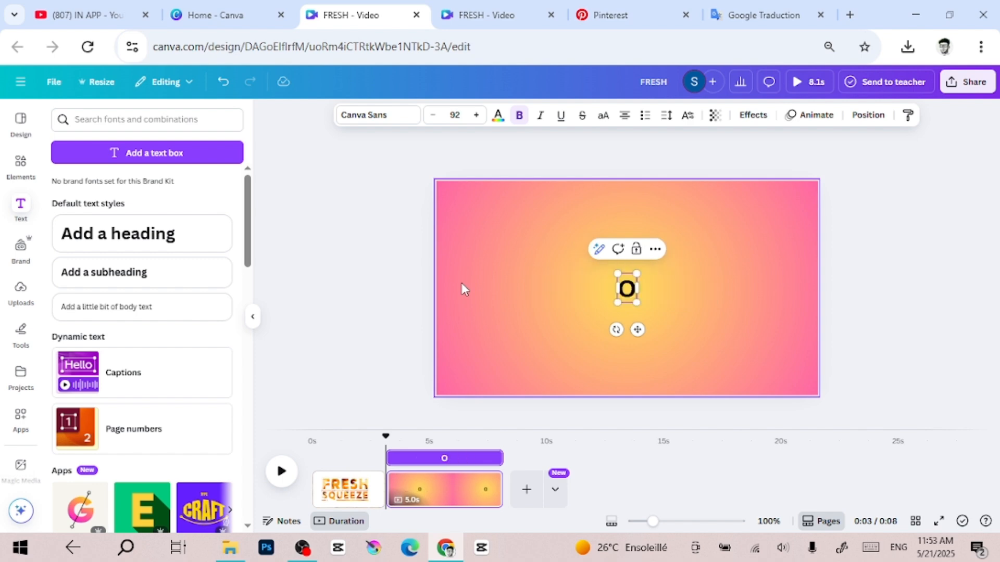
text(PEACH)
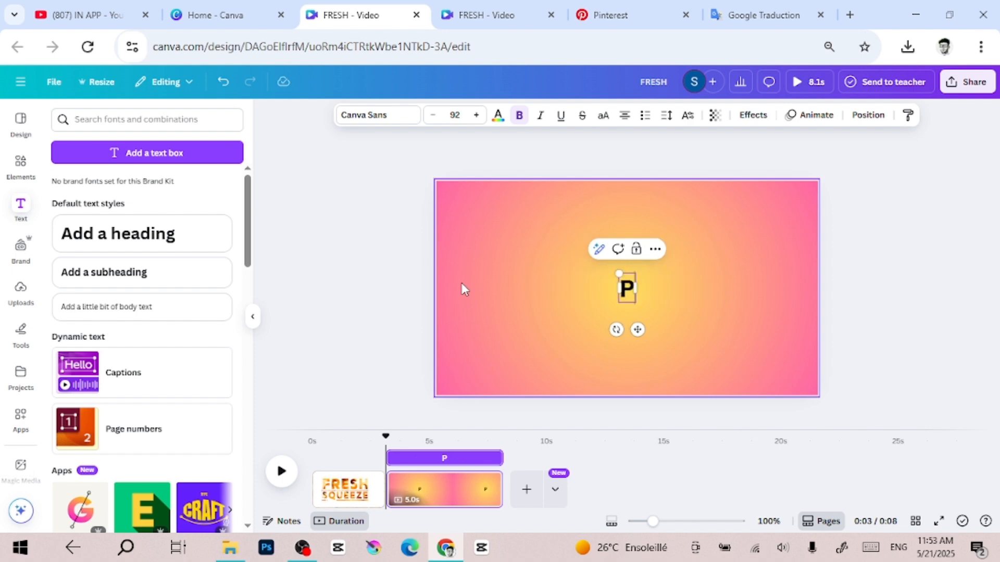
Search the fonts for ANT and set the PEACH heading in Anton.
click(375, 117)
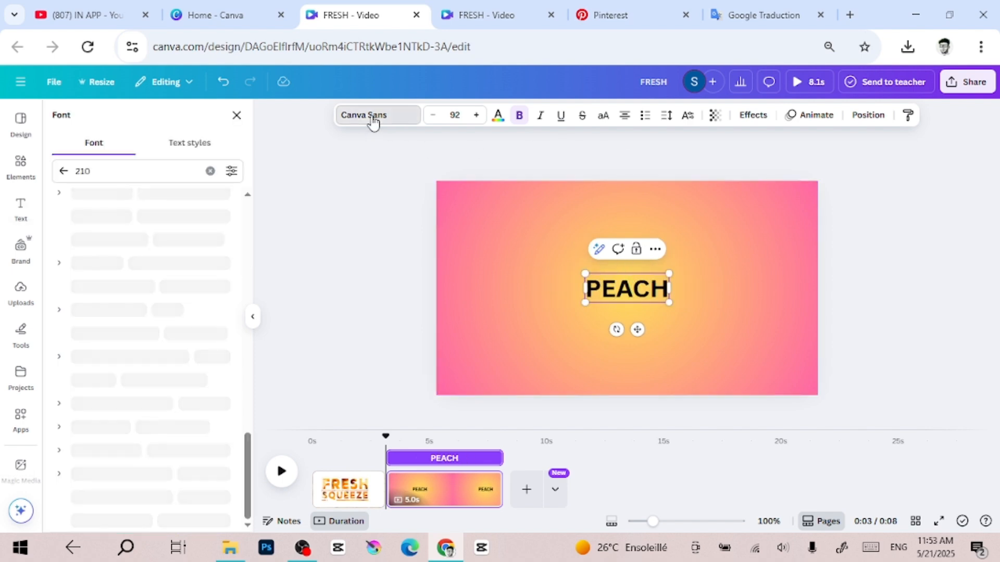
click(210, 172)
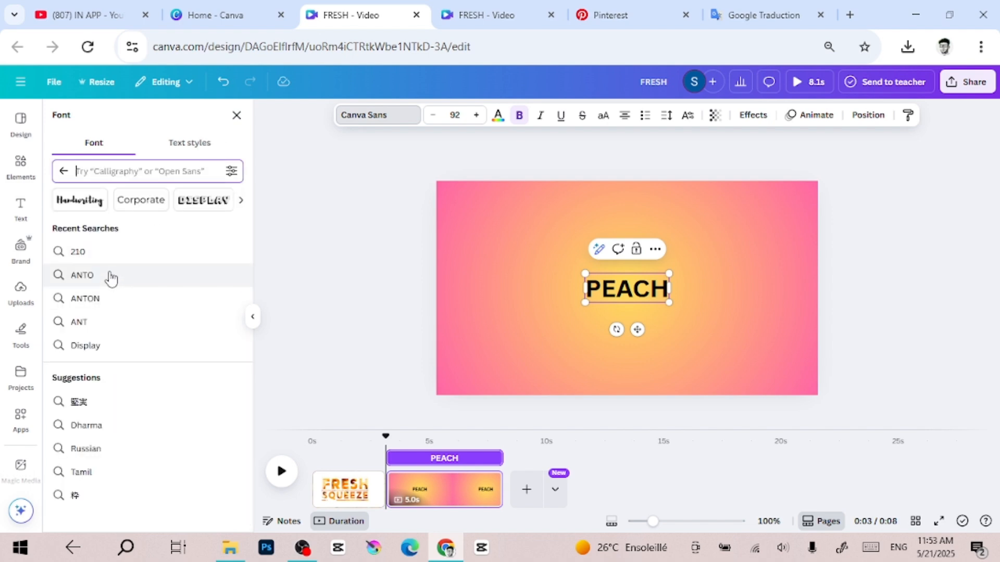
click(118, 320)
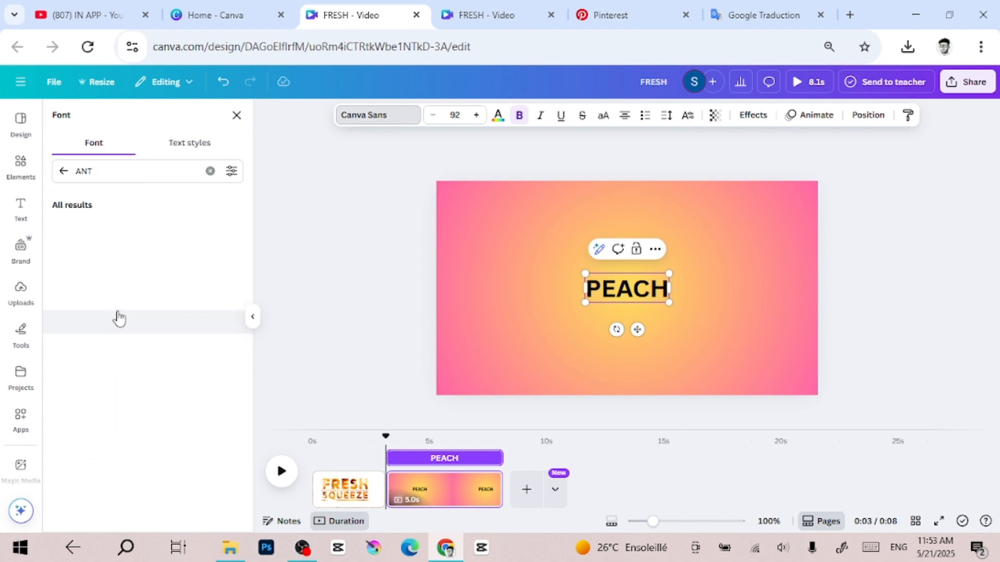
click(119, 275)
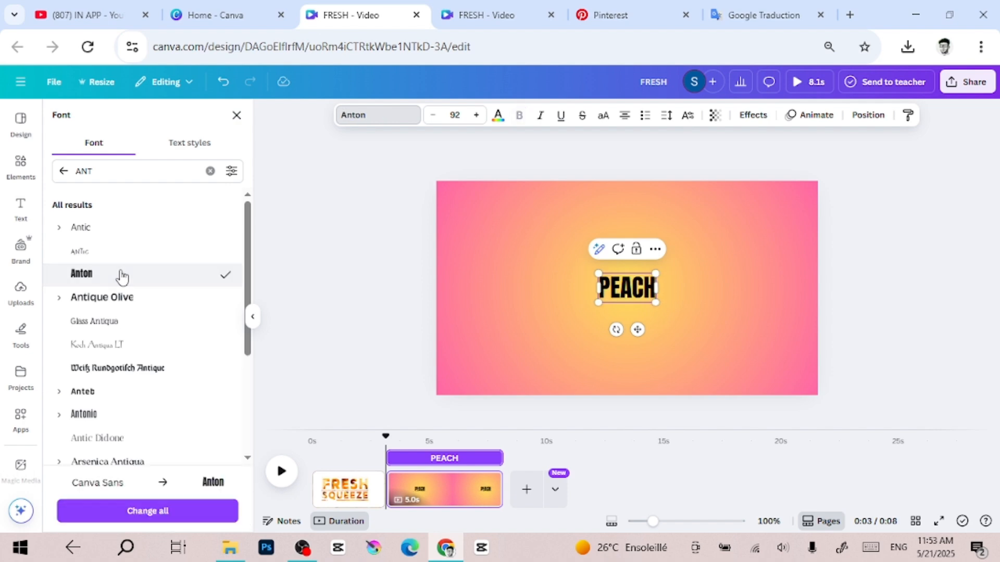
Try to color the PEACH heading white.
click(499, 117)
click(132, 208)
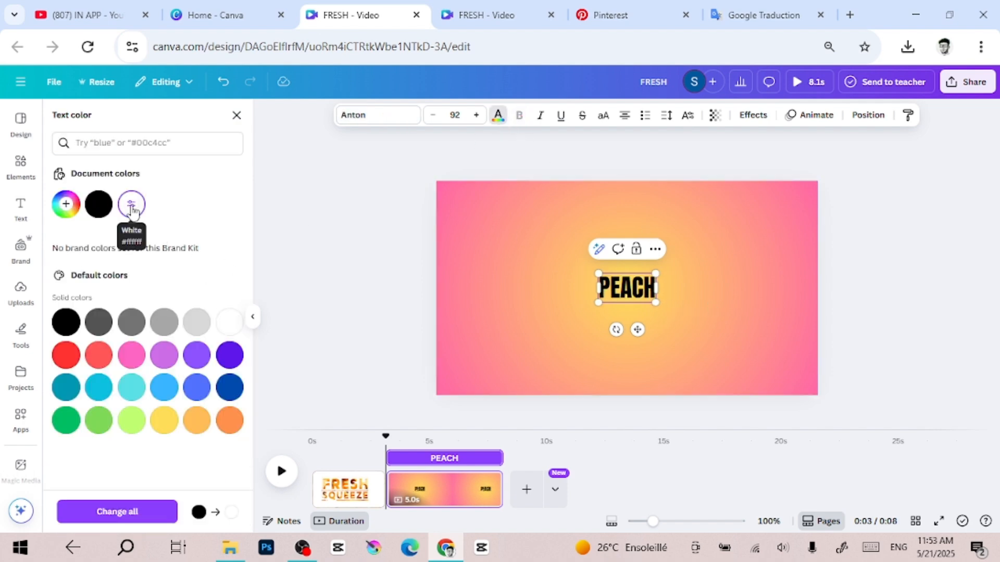
click(364, 241)
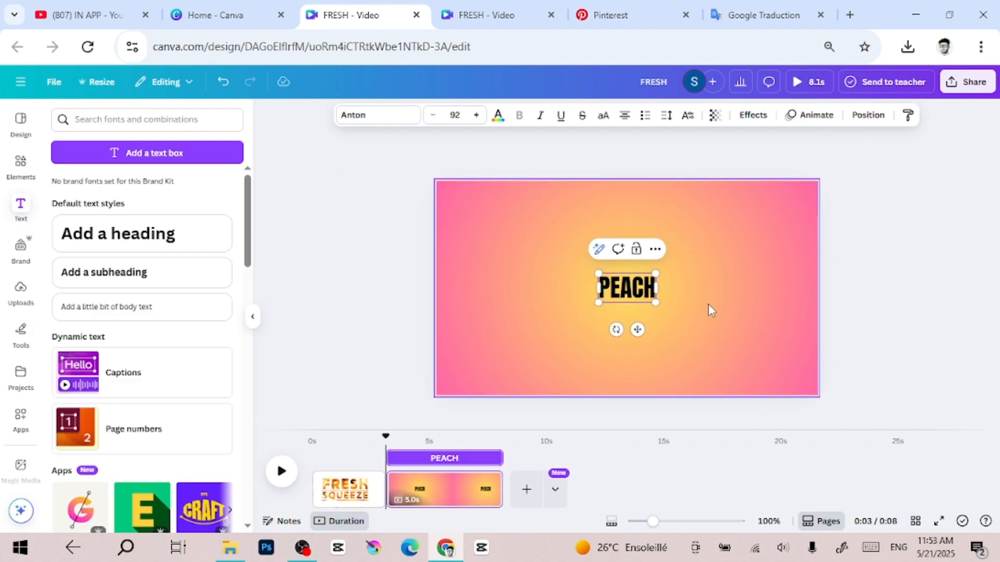
click(868, 283)
Color the PEACH heading white and make it italic.
click(627, 287)
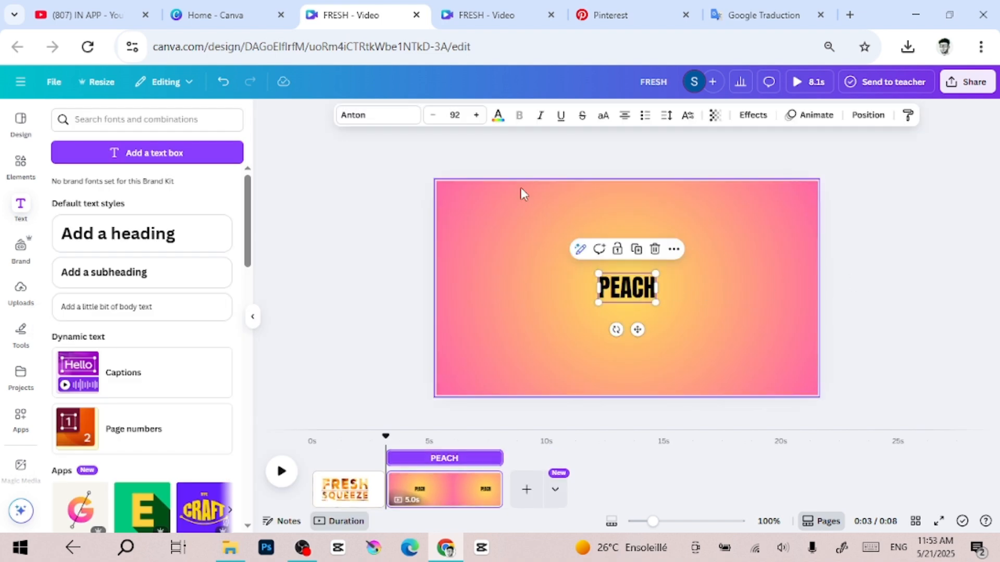
click(497, 116)
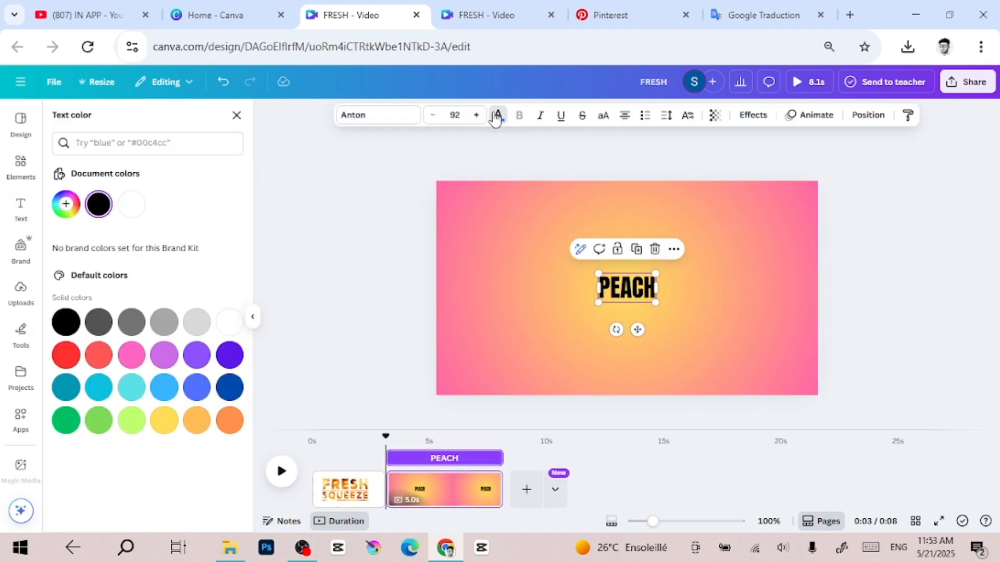
click(131, 203)
click(541, 116)
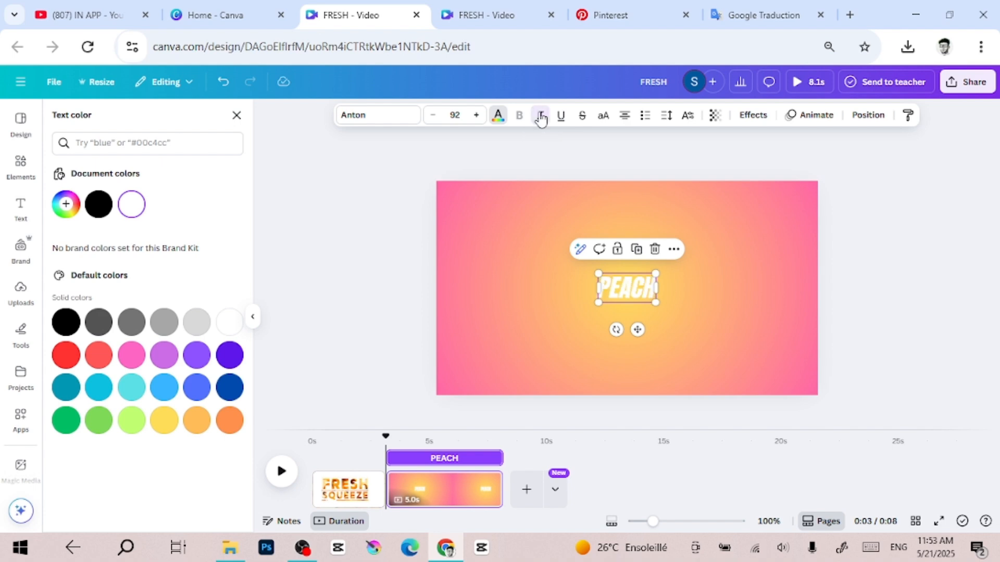
Apply the Lift effect to the PEACH heading and set its intensity to about 67.
click(764, 120)
click(206, 194)
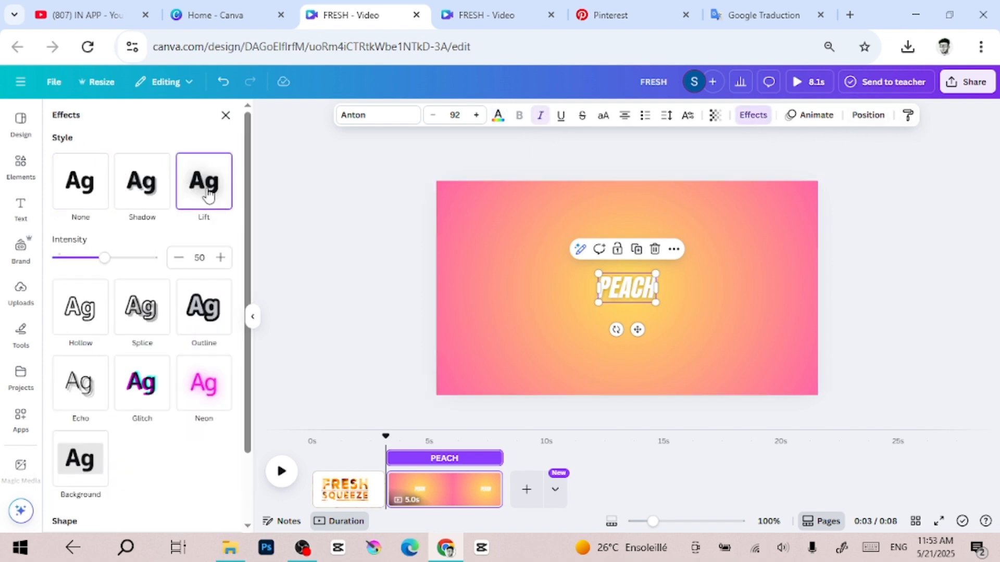
drag(106, 258, 126, 258)
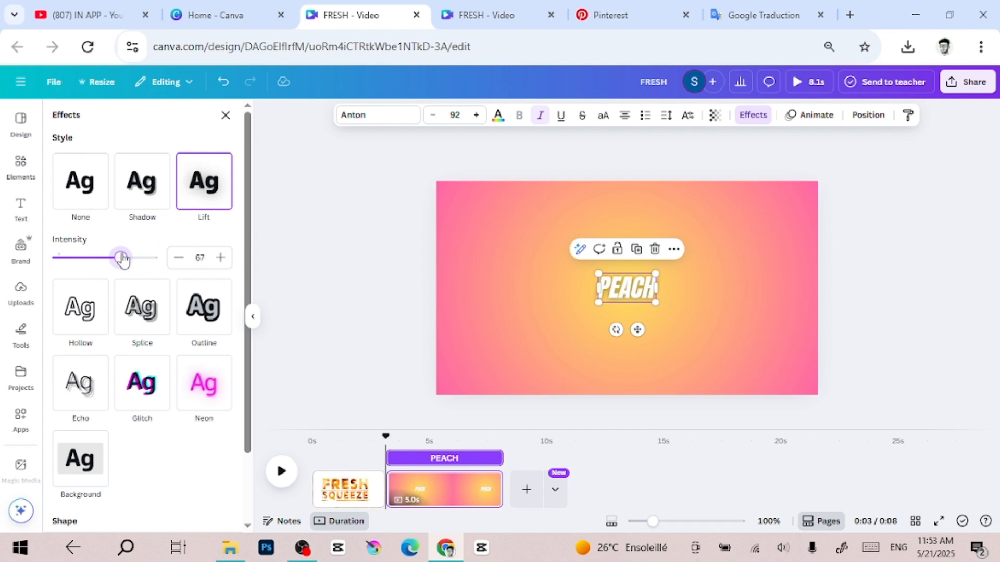
Enlarge the PEACH heading to about size 303, tilt it slightly counterclockwise and place it in the upper middle of the page.
drag(656, 303, 788, 333)
drag(691, 328, 632, 279)
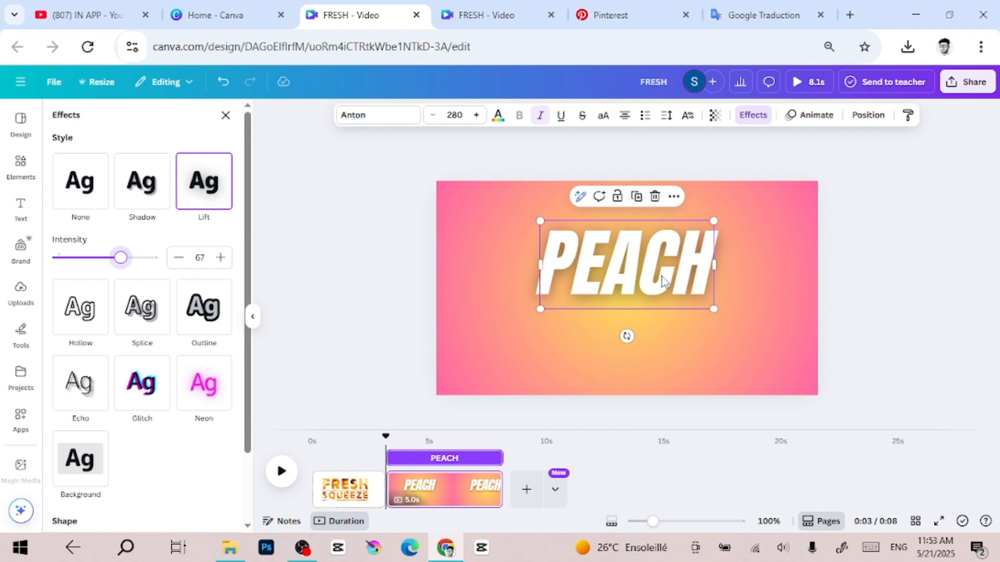
drag(627, 336, 640, 339)
drag(549, 327, 537, 335)
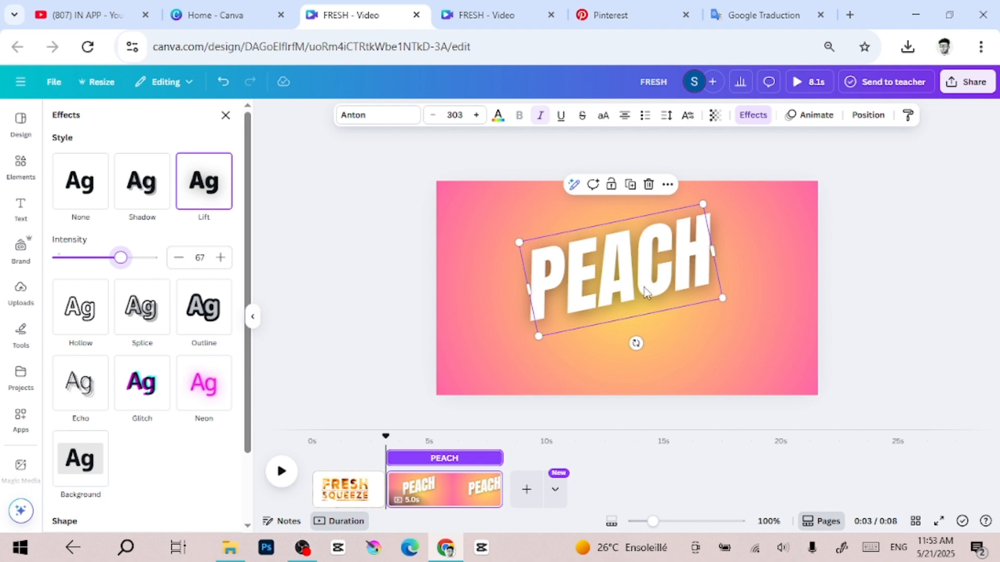
drag(646, 292, 647, 288)
Duplicate the tilted PEACH heading, place the copy just below the original and change its text to JUICE.
click(632, 183)
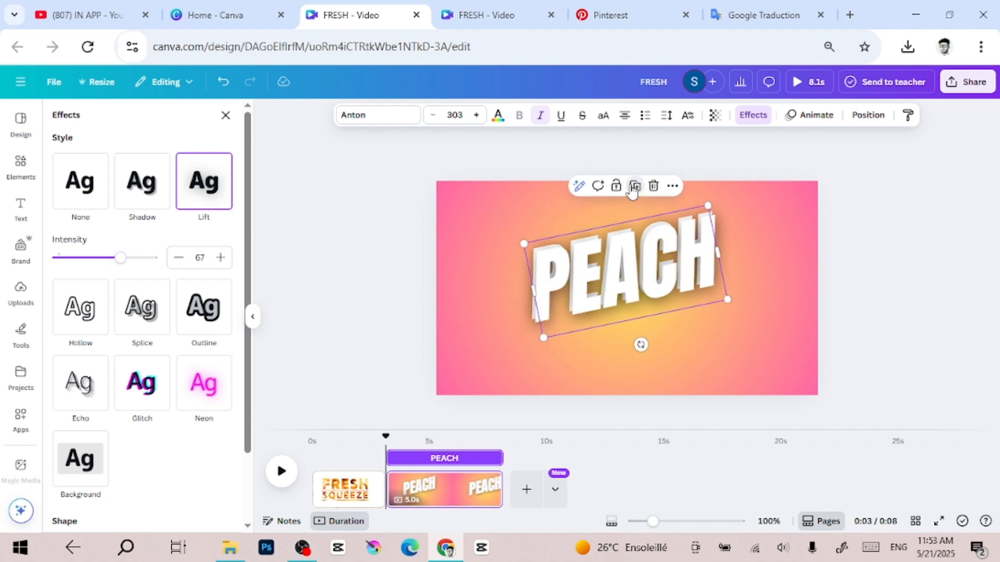
drag(630, 281, 623, 334)
double_click(622, 335)
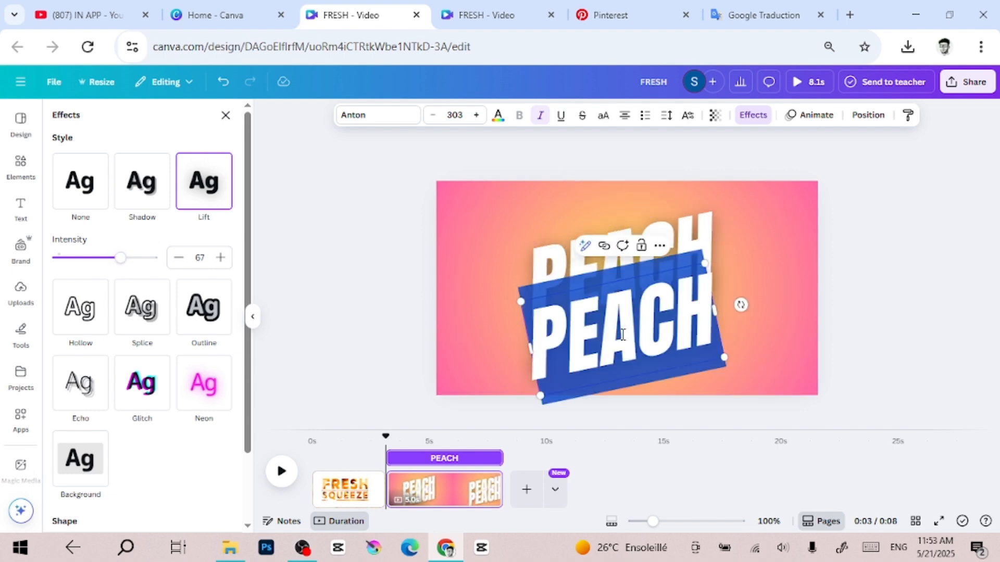
text(JUC)
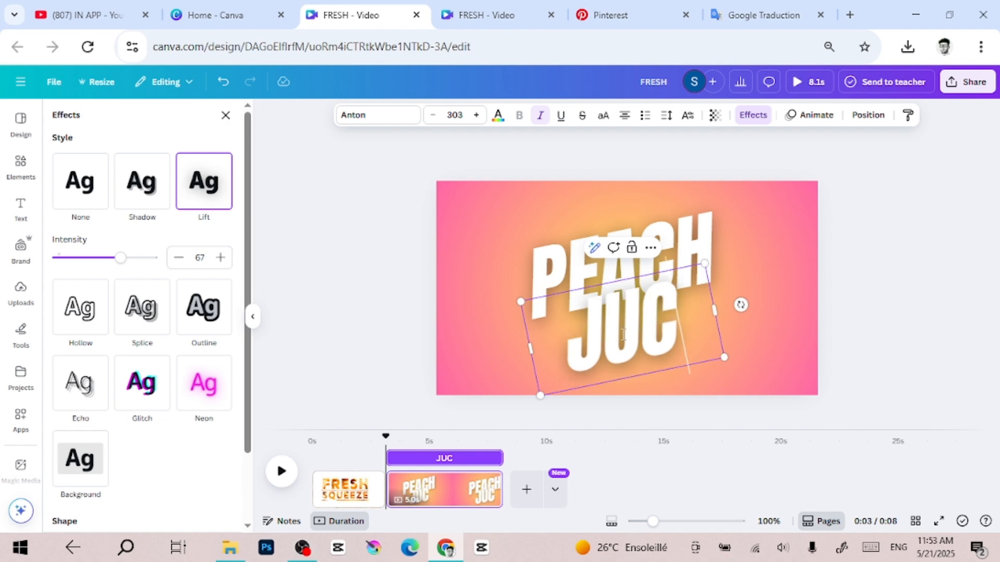
key(ctrl+a)
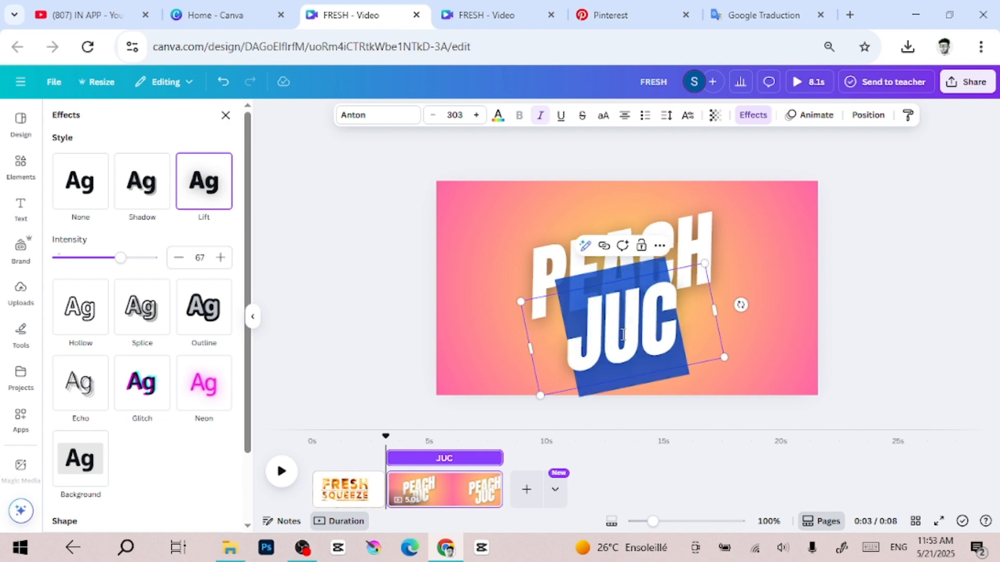
text(JUICE)
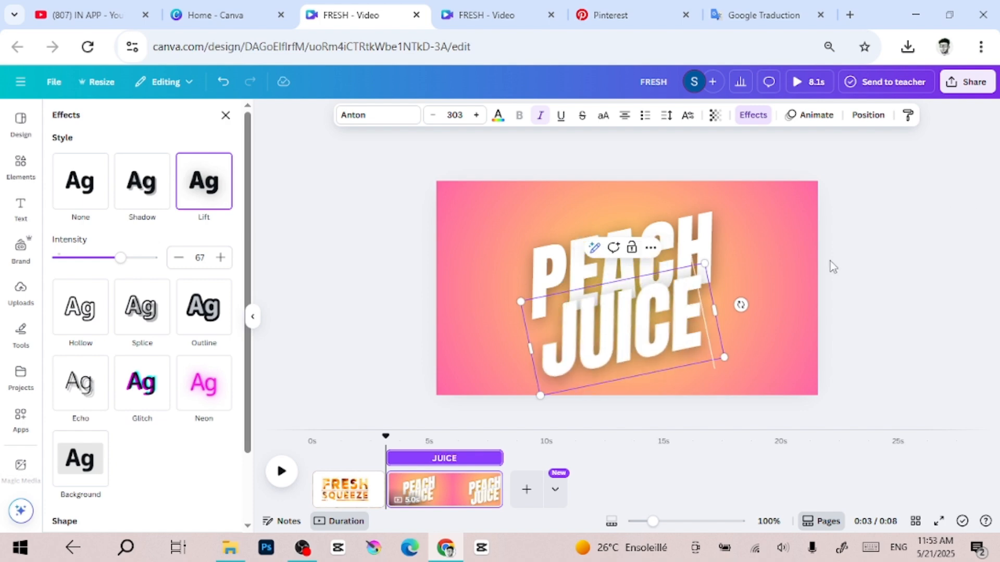
Show the page's layers and move the JUICE text below the PEACH heading in the layer order.
click(929, 254)
right_click(657, 297)
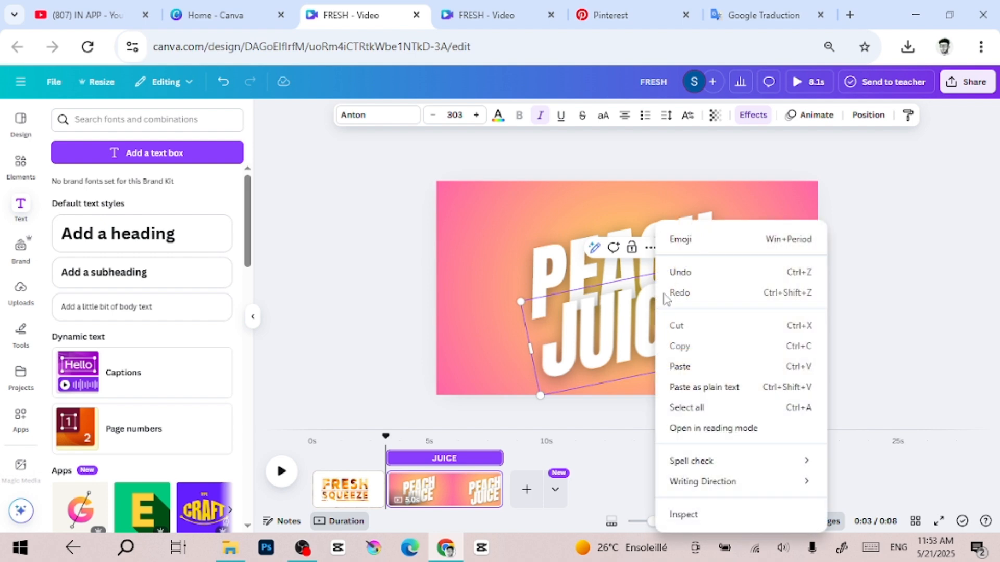
click(634, 359)
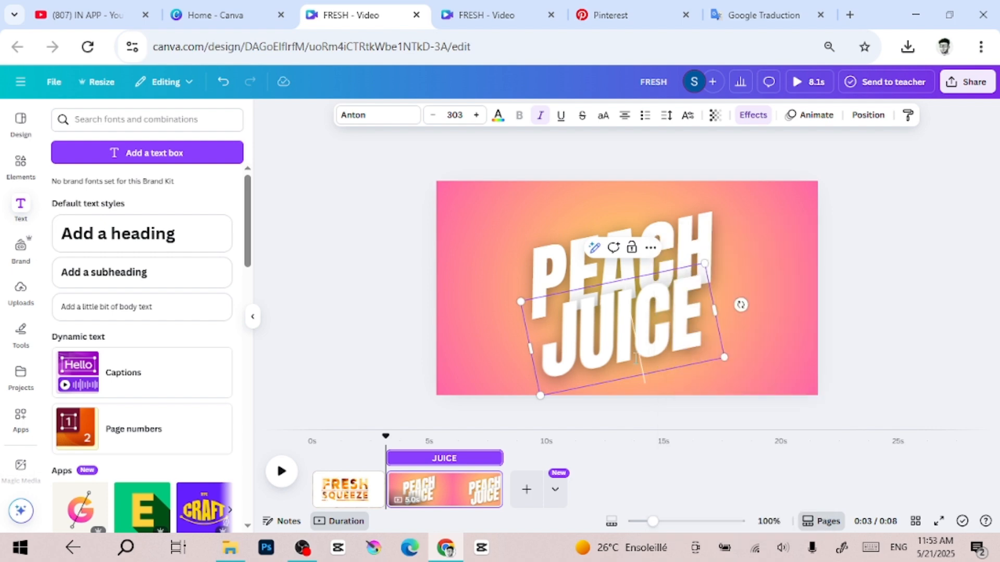
click(910, 288)
click(675, 316)
right_click(629, 315)
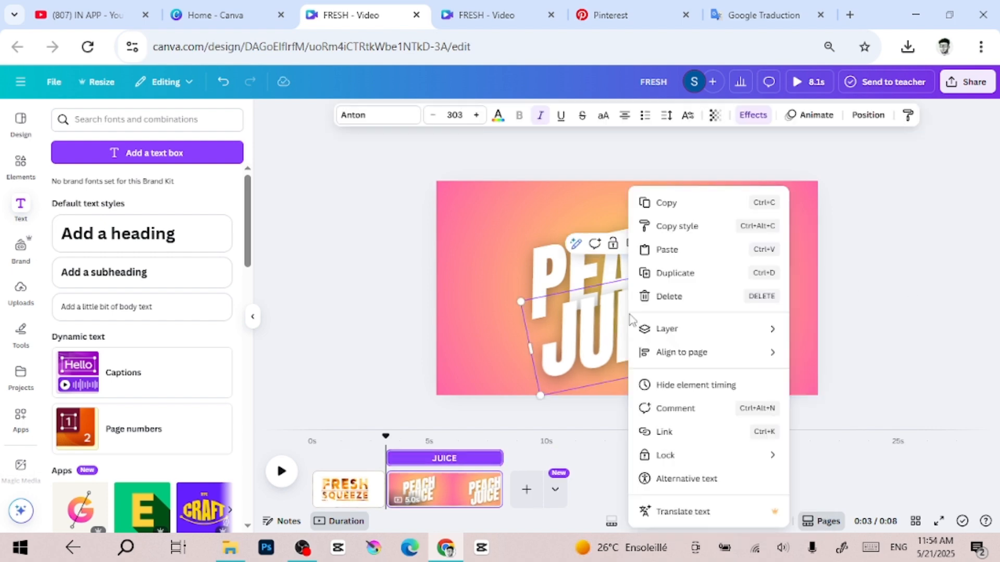
mouse_move(732, 338)
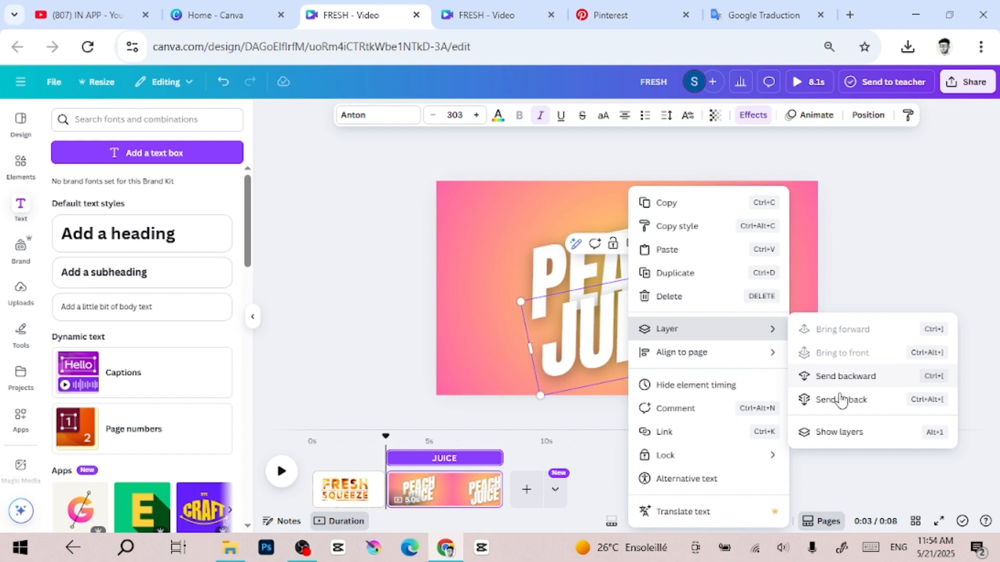
click(837, 437)
drag(218, 225, 219, 284)
Resize the PEACH heading to size 285 and JUICE to about size 310, stacking the two words closely.
drag(641, 290, 637, 269)
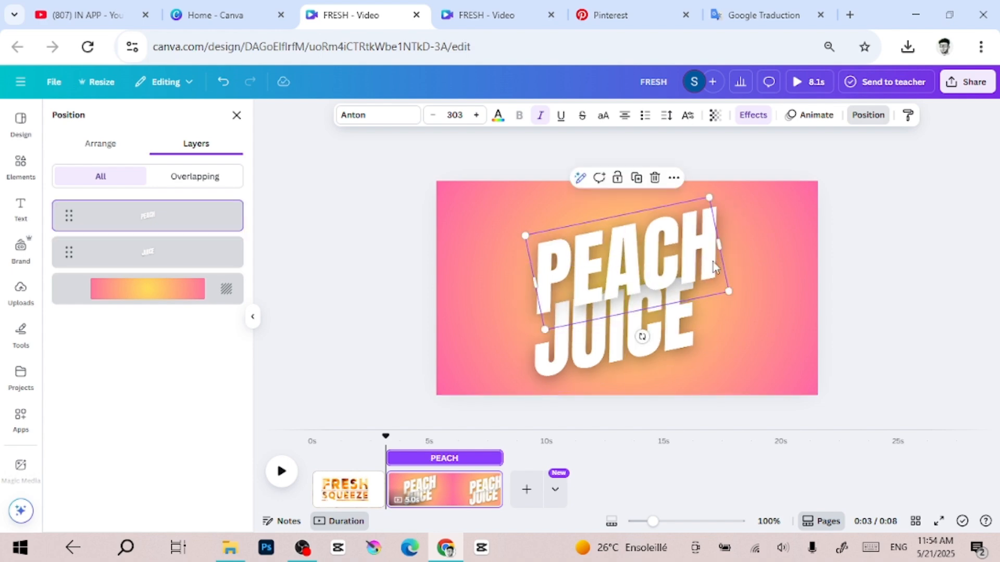
drag(728, 291, 722, 288)
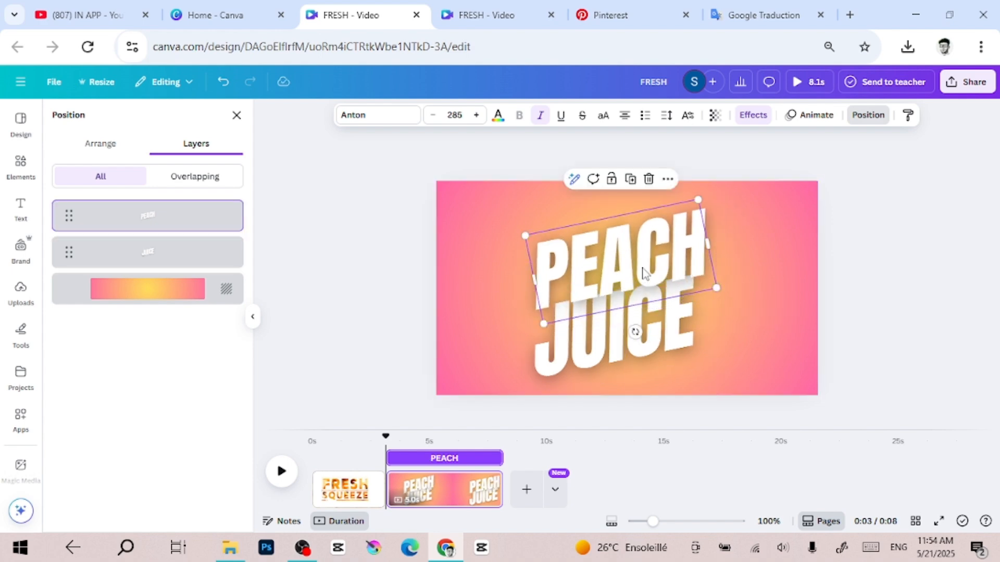
drag(646, 274, 647, 274)
click(608, 370)
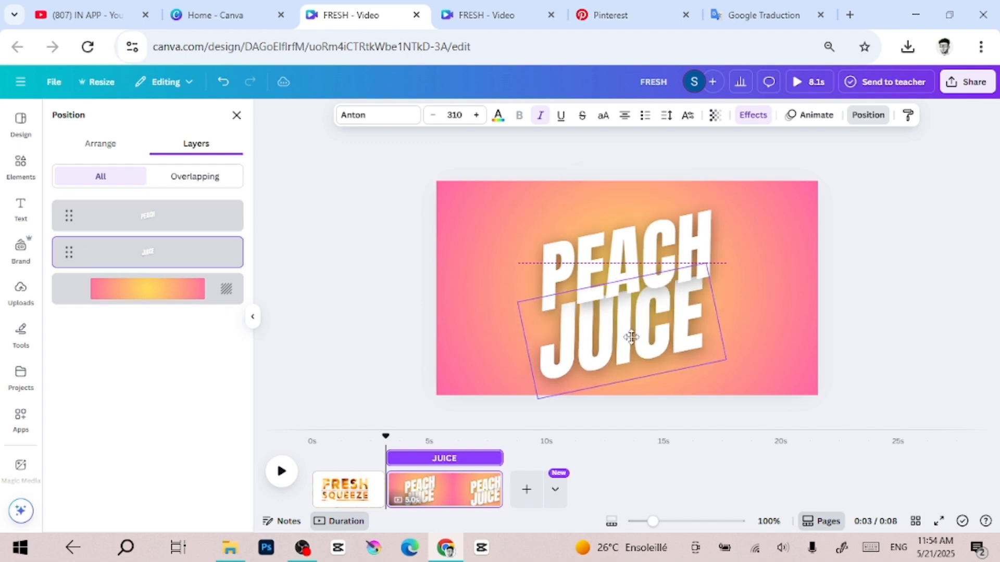
Select the PEACH and JUICE headings together, scale them down to sizes 272 and 297 and centre them on the page.
drag(767, 227, 525, 370)
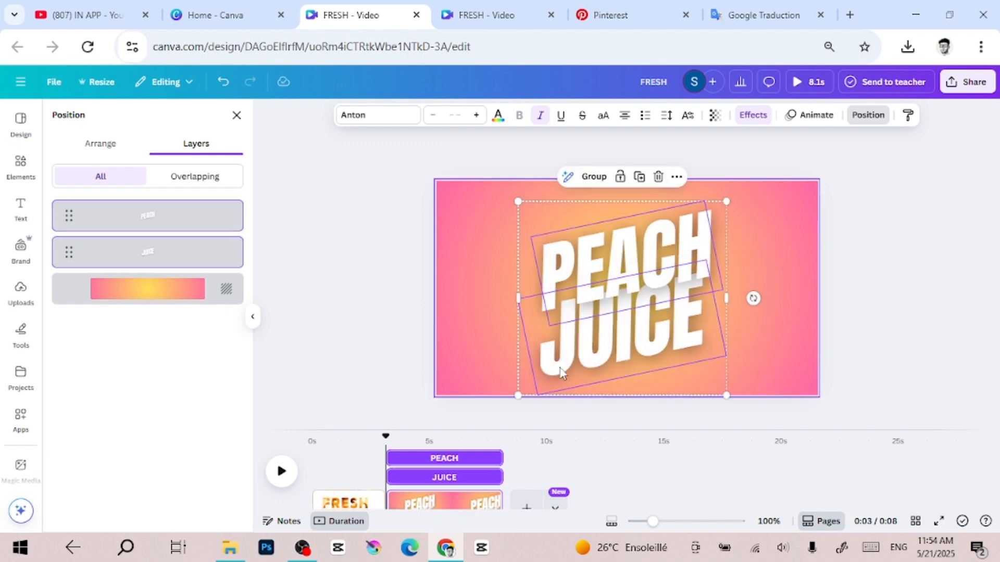
drag(612, 340, 611, 328)
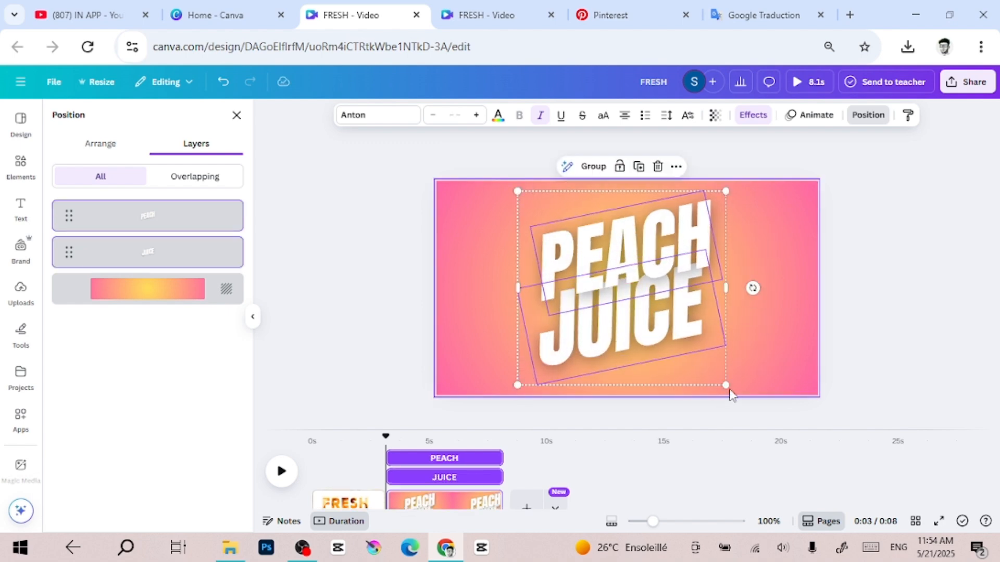
drag(725, 385, 716, 376)
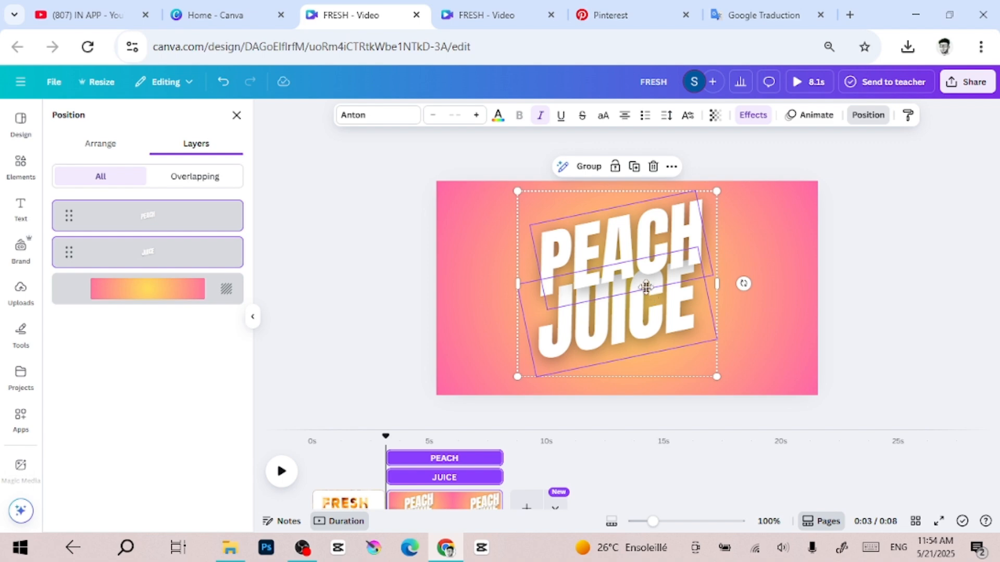
mouse_move(645, 288)
mouse_down()
mouse_move(655, 297)
mouse_move(654, 285)
mouse_up()
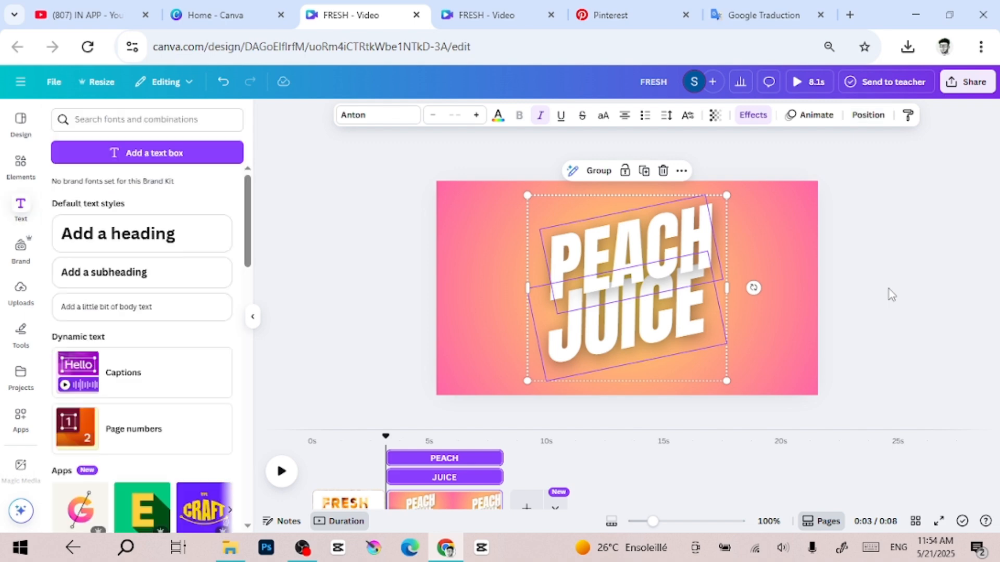
click(891, 295)
Apply the Pop animation on enter to the PEACH heading and lower its speed to near the slider's minimum.
click(674, 253)
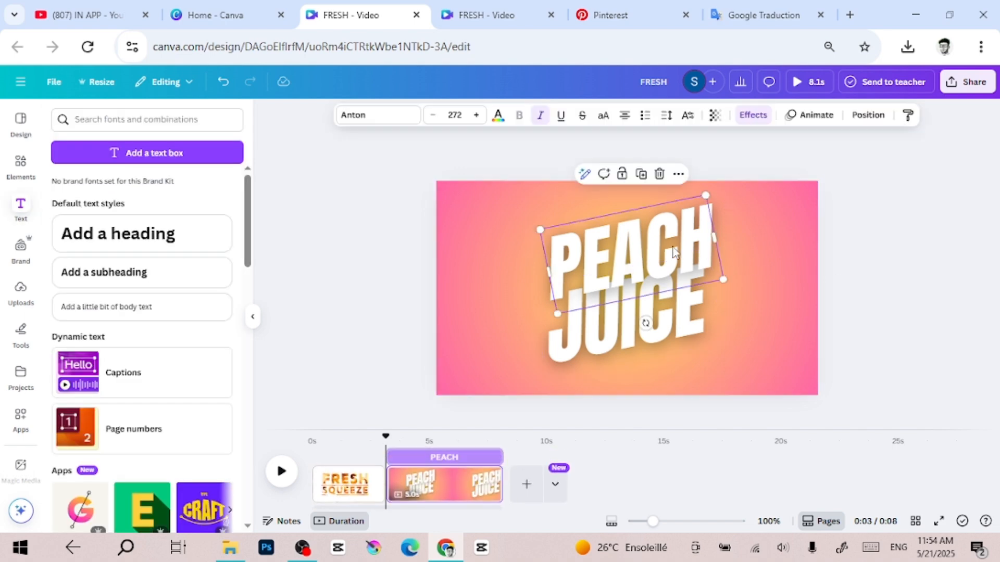
click(816, 115)
scroll(116, 383, down, 6)
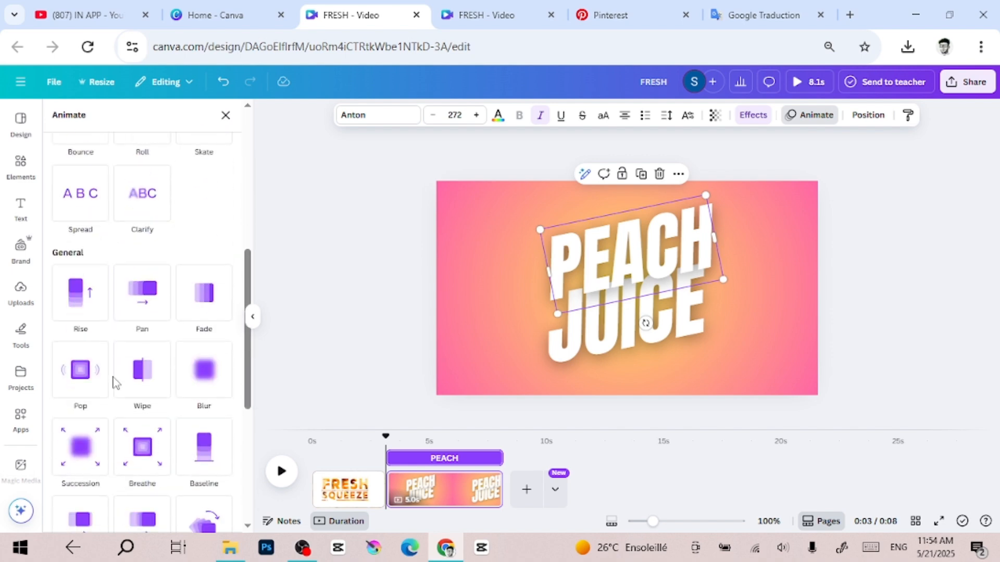
click(84, 372)
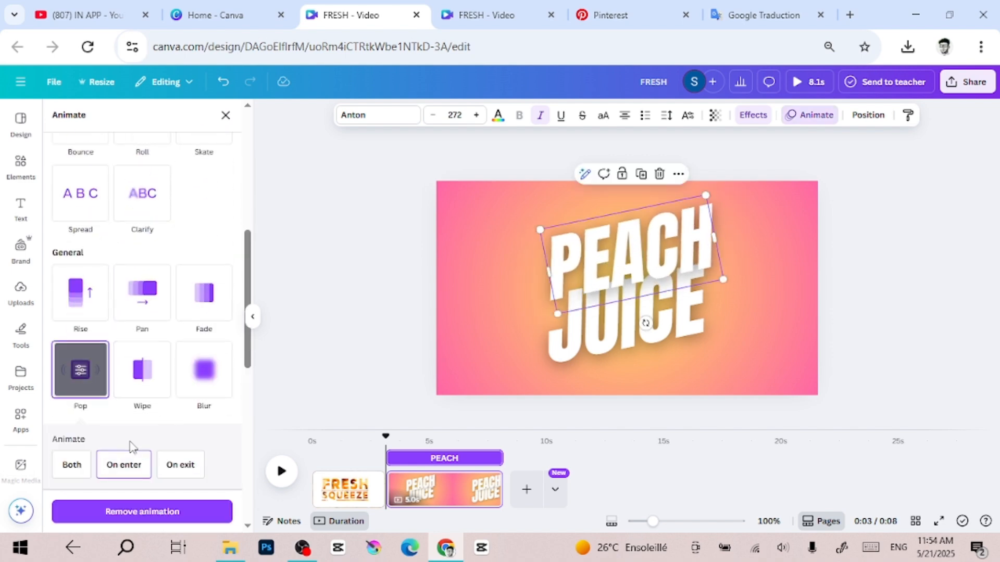
scroll(133, 446, down, 2)
scroll(133, 447, down, 1)
click(89, 428)
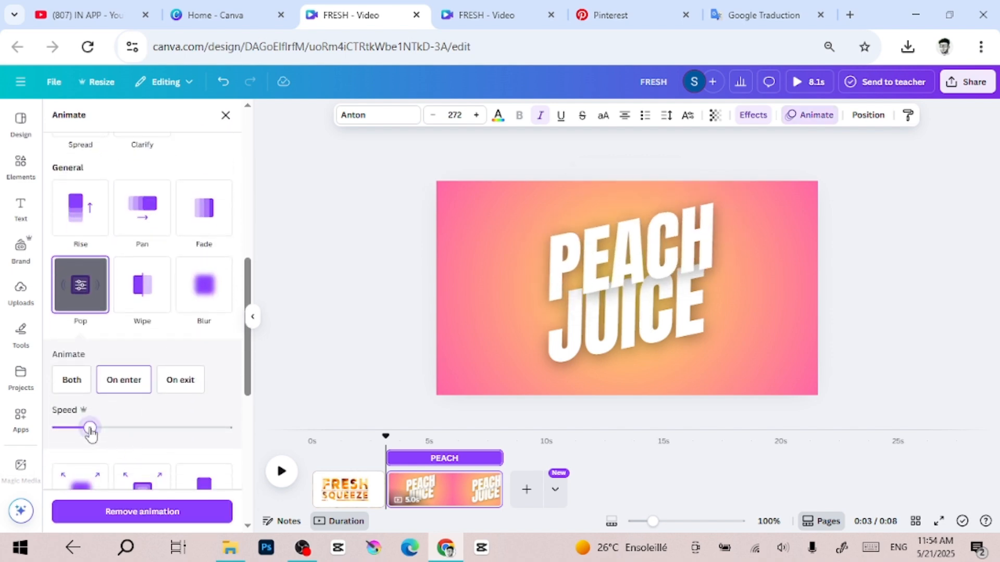
drag(84, 434, 80, 431)
Apply the Pop animation on enter to the JUICE heading and lower its speed to match PEACH.
click(612, 348)
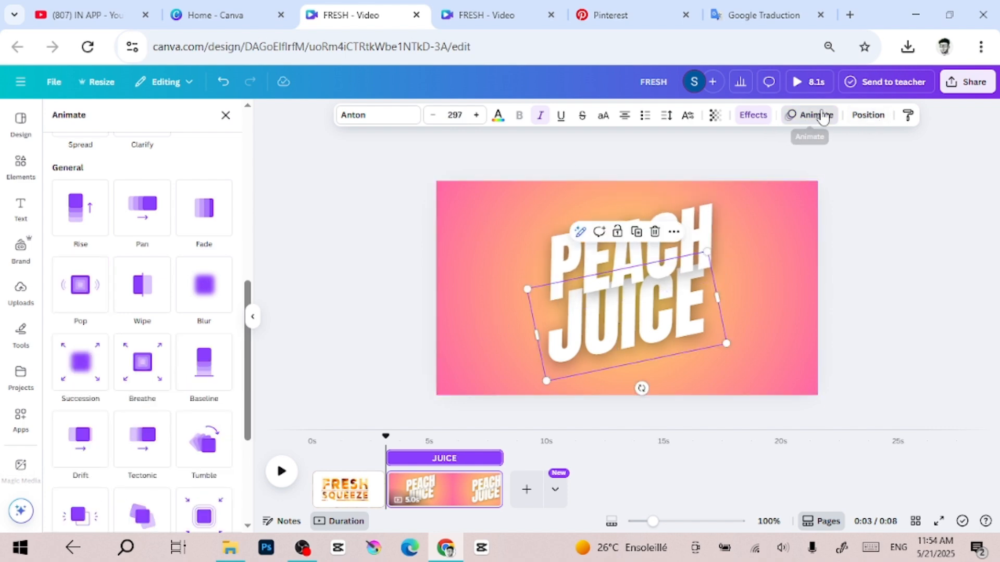
scroll(161, 384, down, 2)
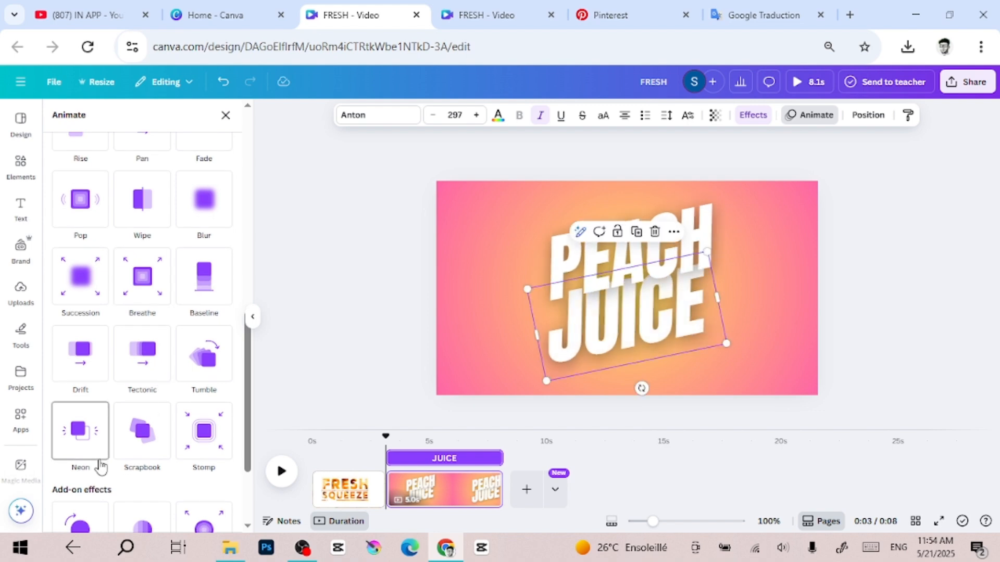
click(81, 203)
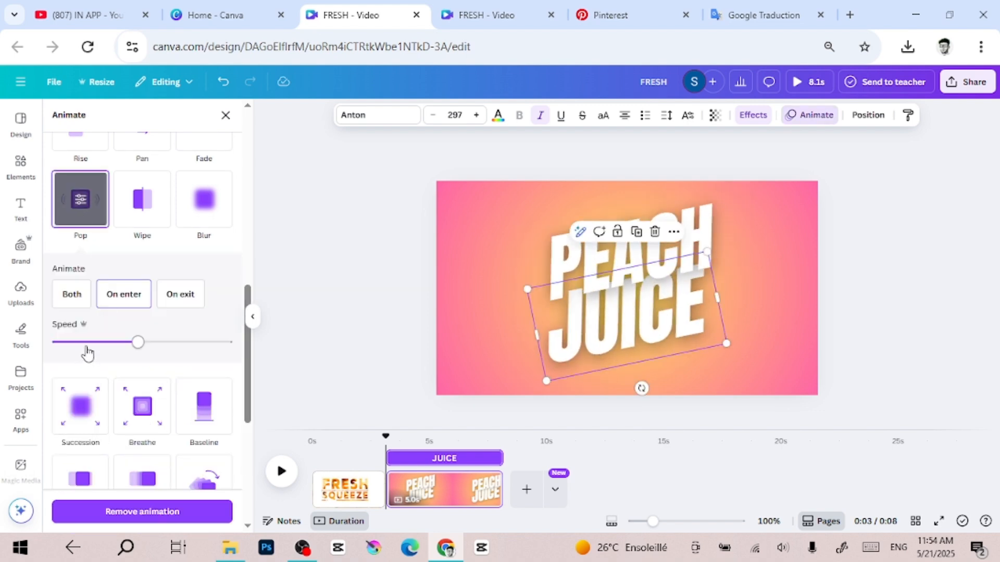
drag(85, 343, 83, 342)
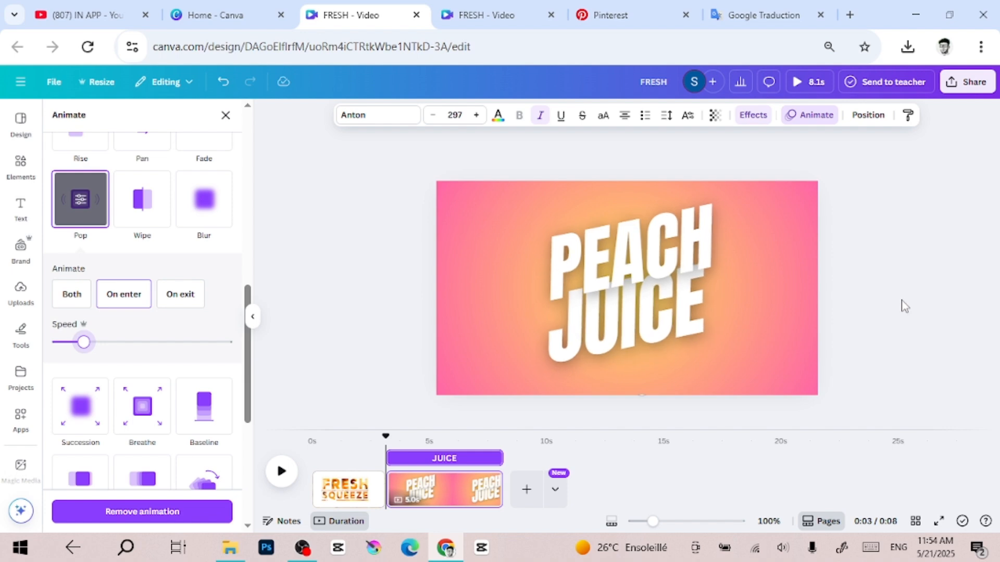
click(789, 329)
Add a third page with the pink-yellow gradient background and insert the uploaded peach can image.
click(522, 488)
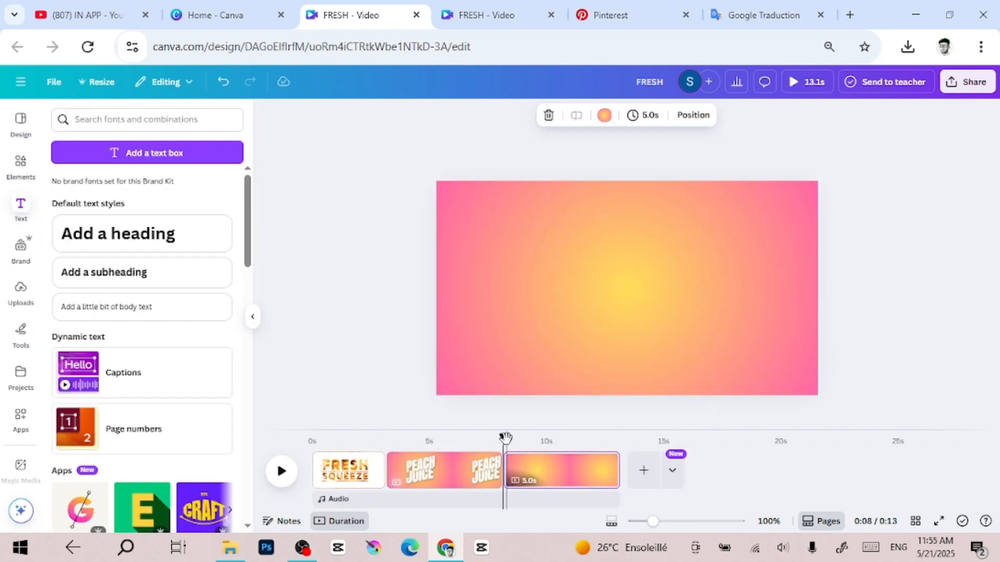
click(22, 164)
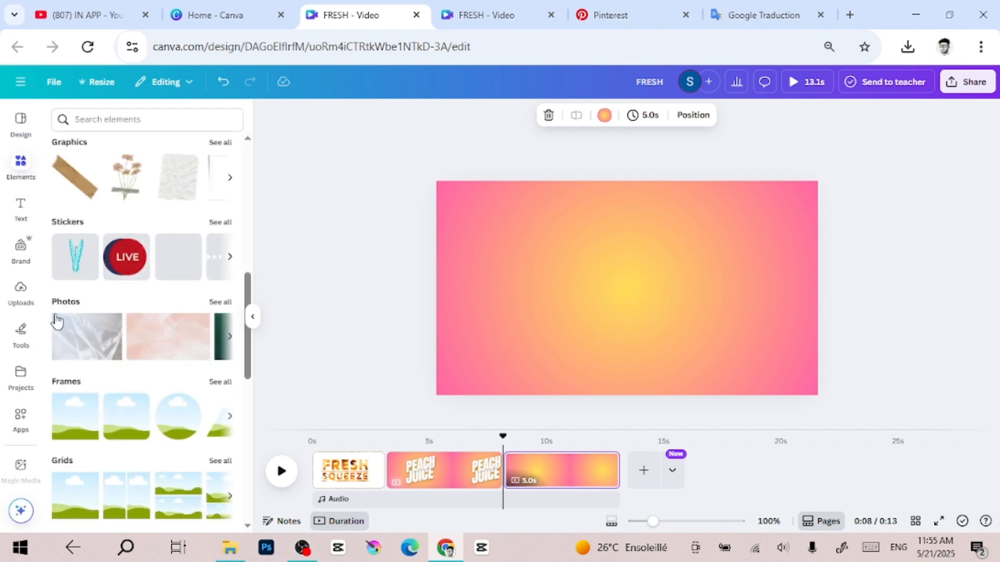
click(21, 290)
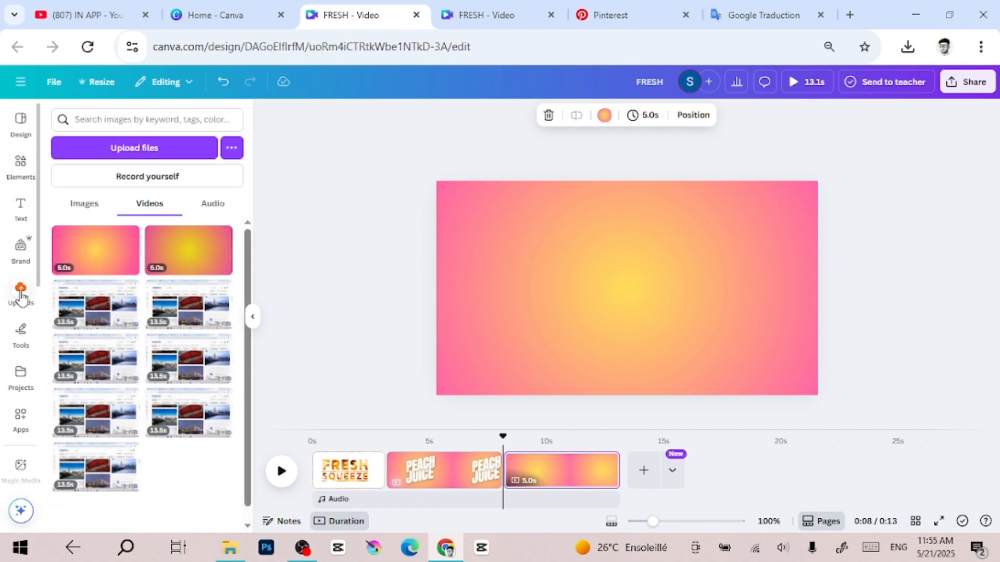
click(88, 203)
click(66, 268)
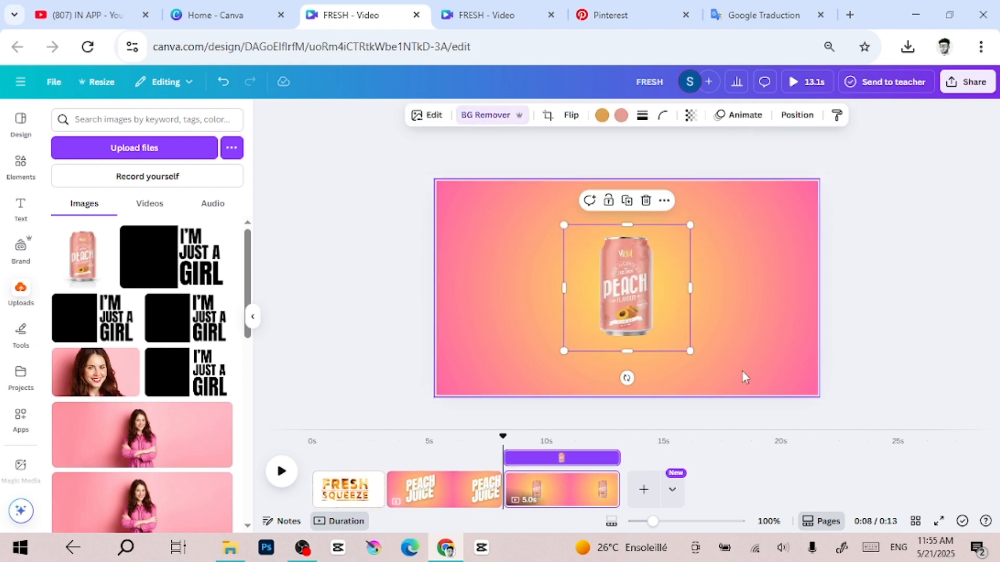
Enlarge the peach can, centre it on the page and trim its timeline start to about 9.5 s.
drag(691, 353, 755, 367)
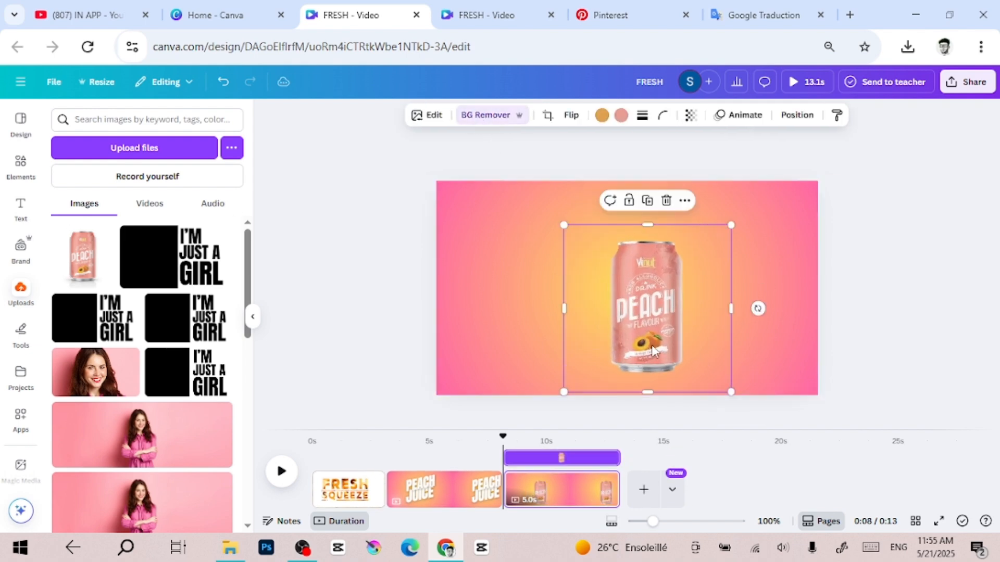
drag(656, 323, 632, 303)
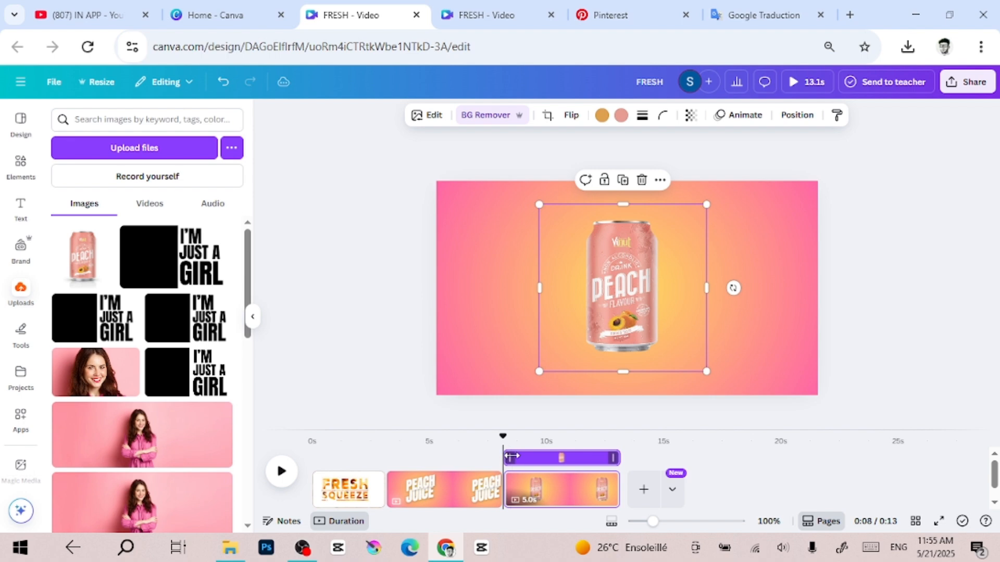
mouse_move(512, 456)
mouse_down()
mouse_move(542, 457)
mouse_move(528, 440)
mouse_move(542, 440)
mouse_move(504, 440)
mouse_up()
click(563, 460)
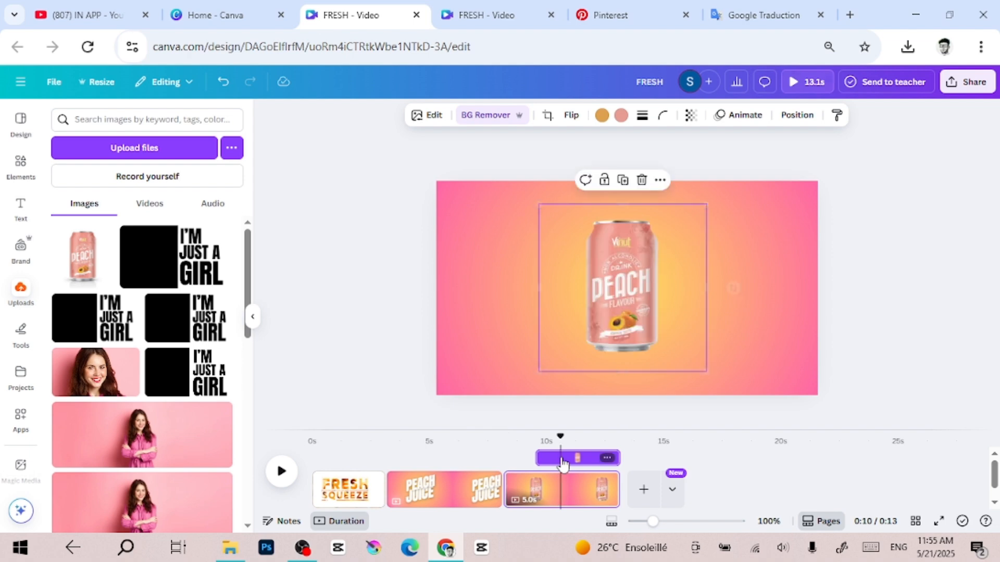
drag(708, 371, 719, 376)
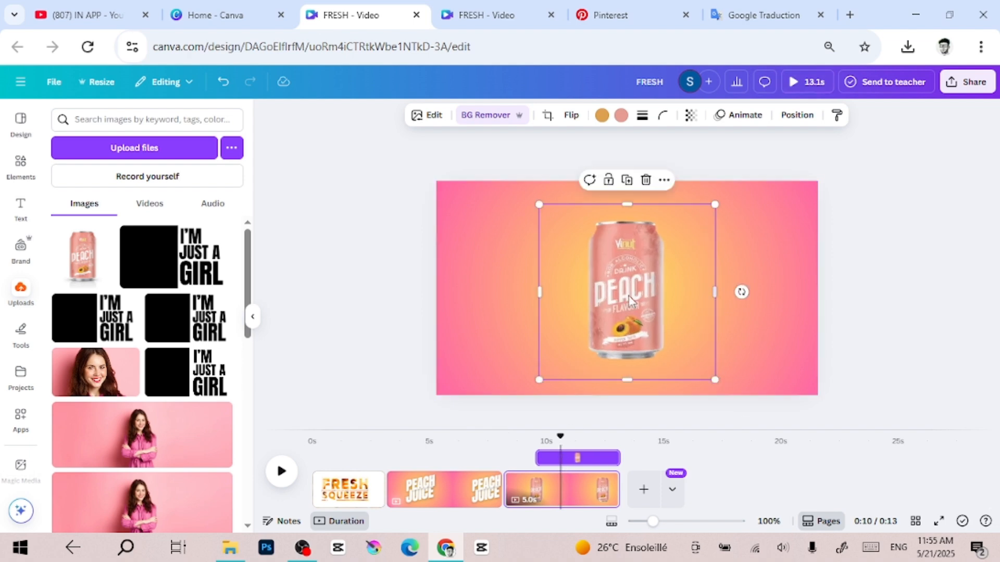
Apply the Baseline animation on enter to the peach can at a low speed and preview the video from the end of the second page.
click(752, 115)
scroll(149, 382, down, 7)
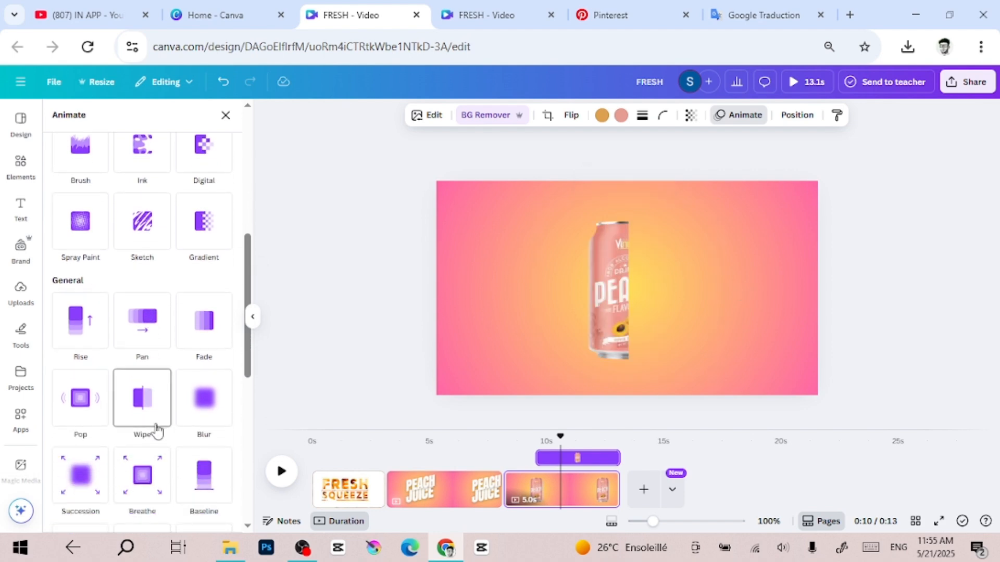
click(204, 473)
drag(137, 468, 77, 466)
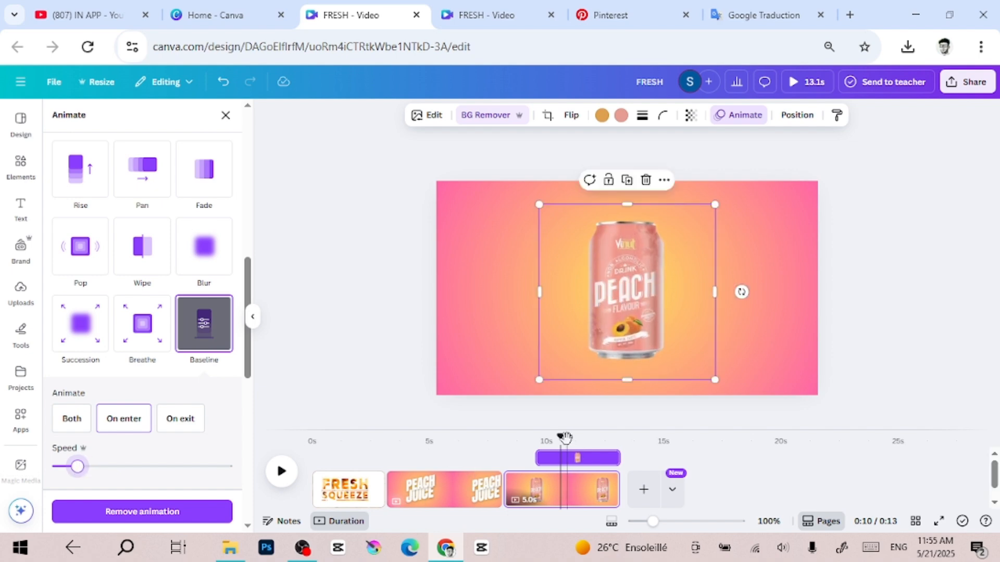
drag(560, 439, 498, 447)
key(space)
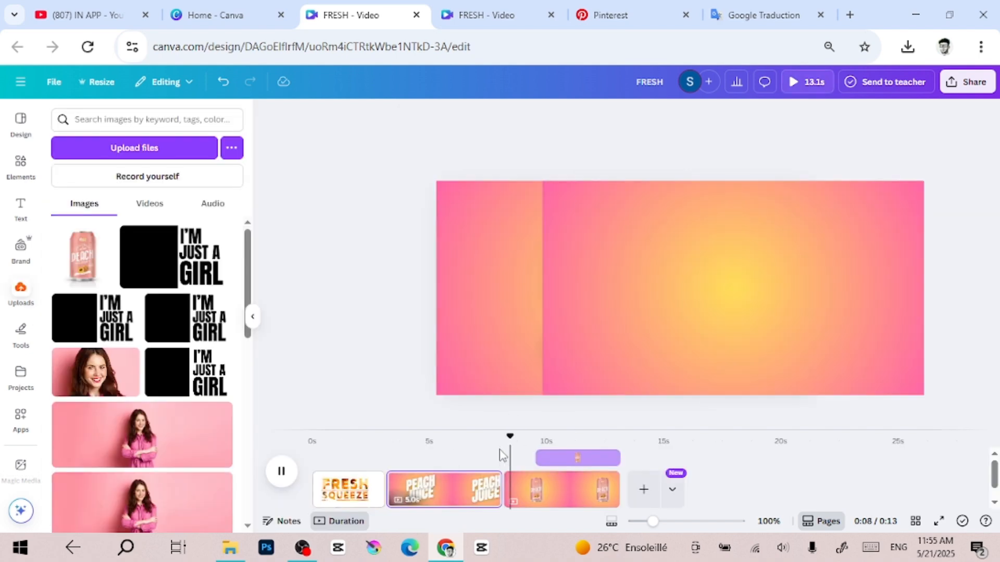
Stop the preview and start the peach can slightly earlier in the timeline, at about 9.4 s.
key(space)
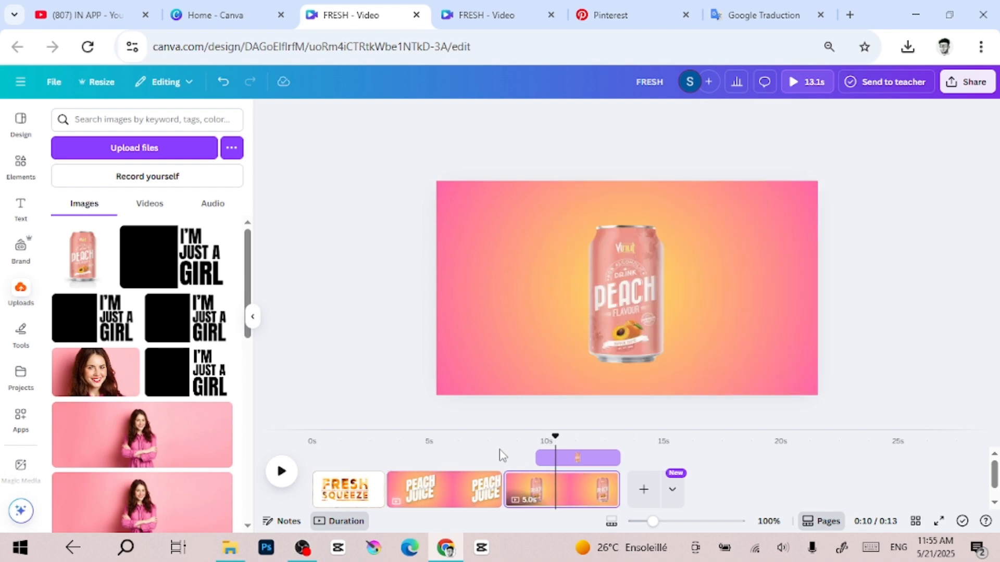
click(537, 458)
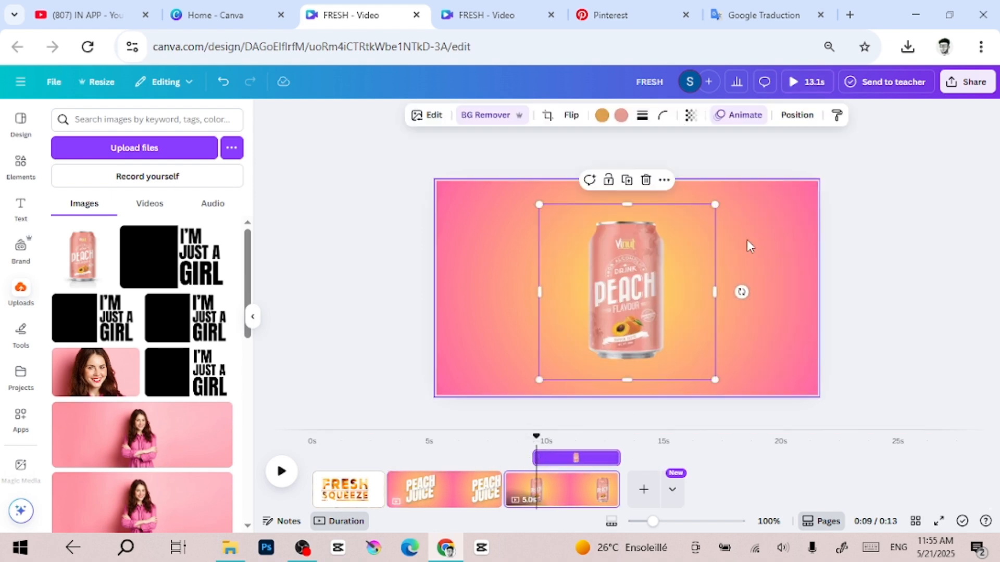
Download only page 3 as an MP4 video at 1080p.
click(971, 84)
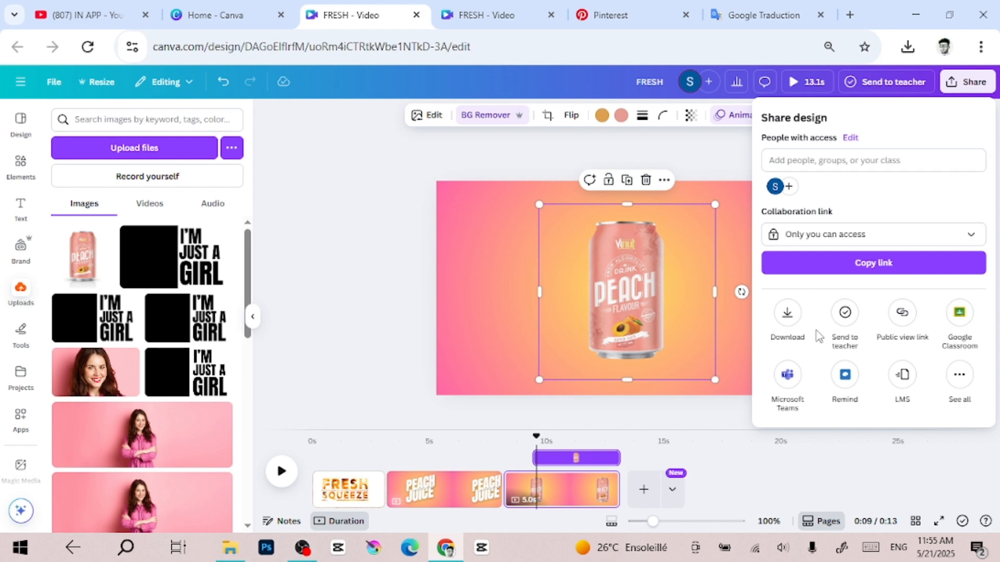
click(788, 315)
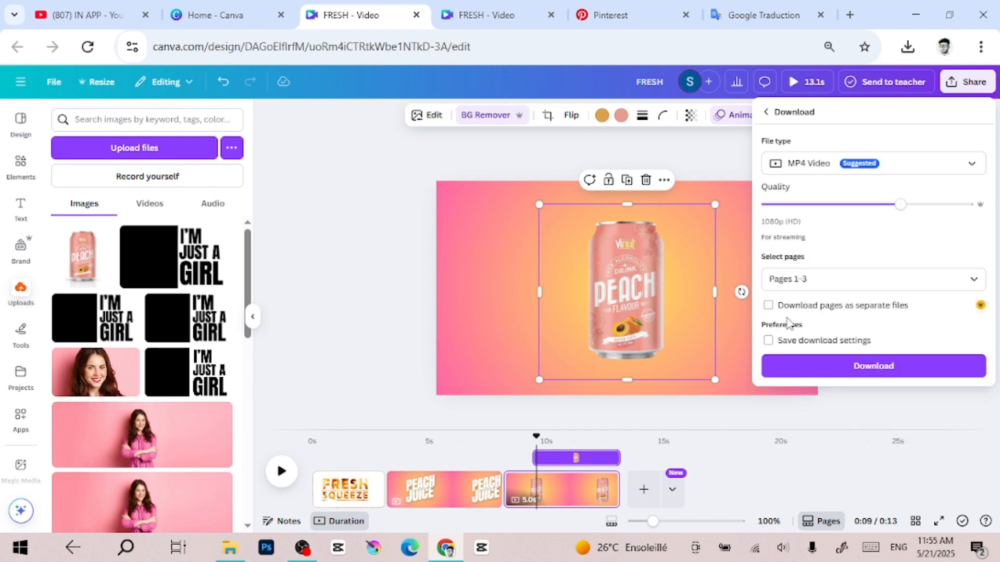
click(805, 283)
click(778, 359)
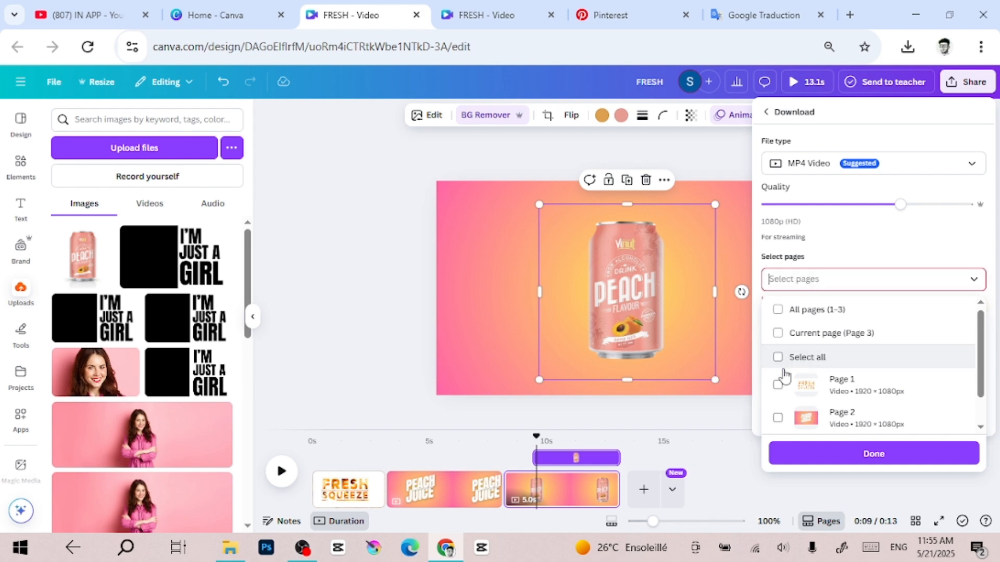
scroll(781, 411, down, 1)
click(778, 413)
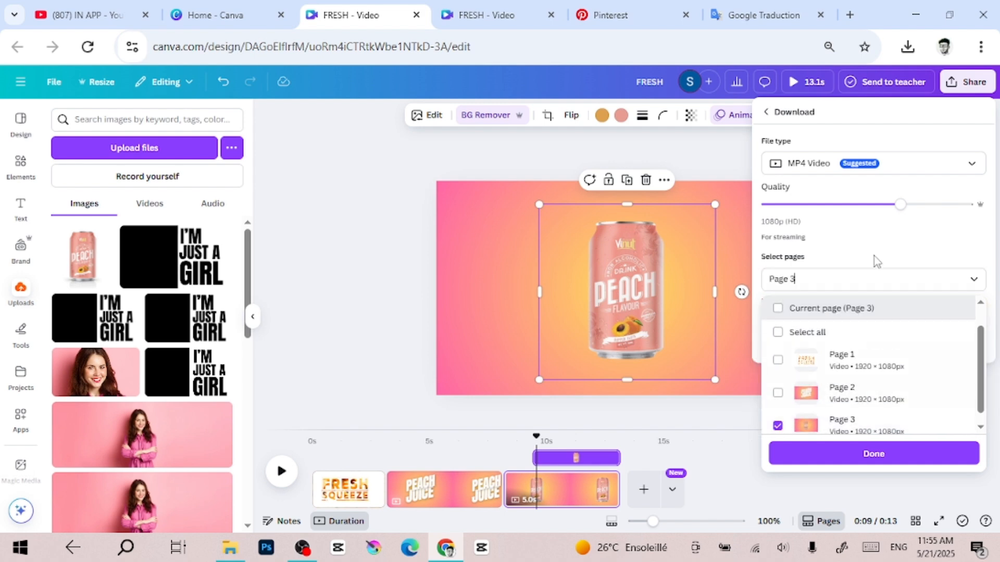
click(911, 251)
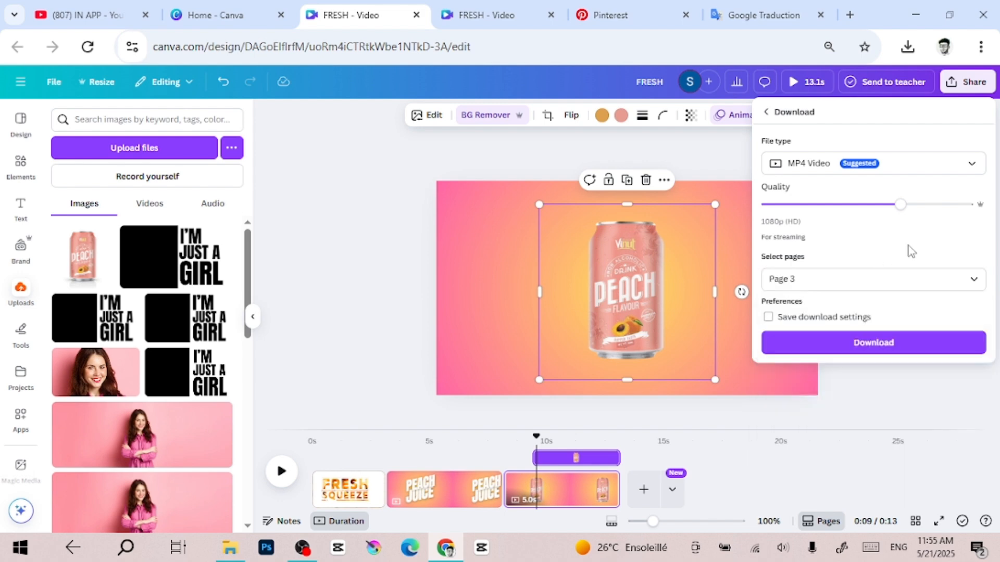
click(858, 345)
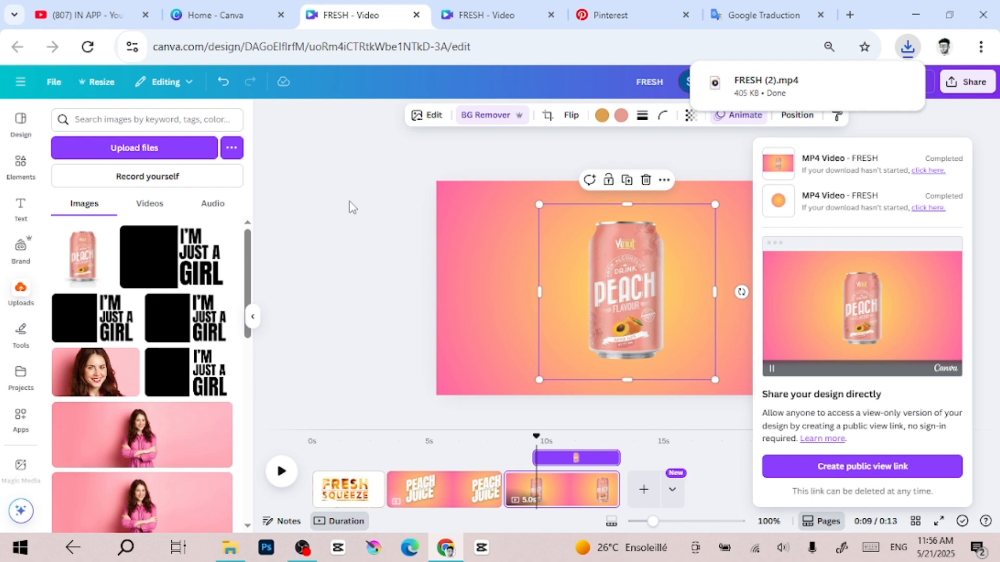
click(350, 247)
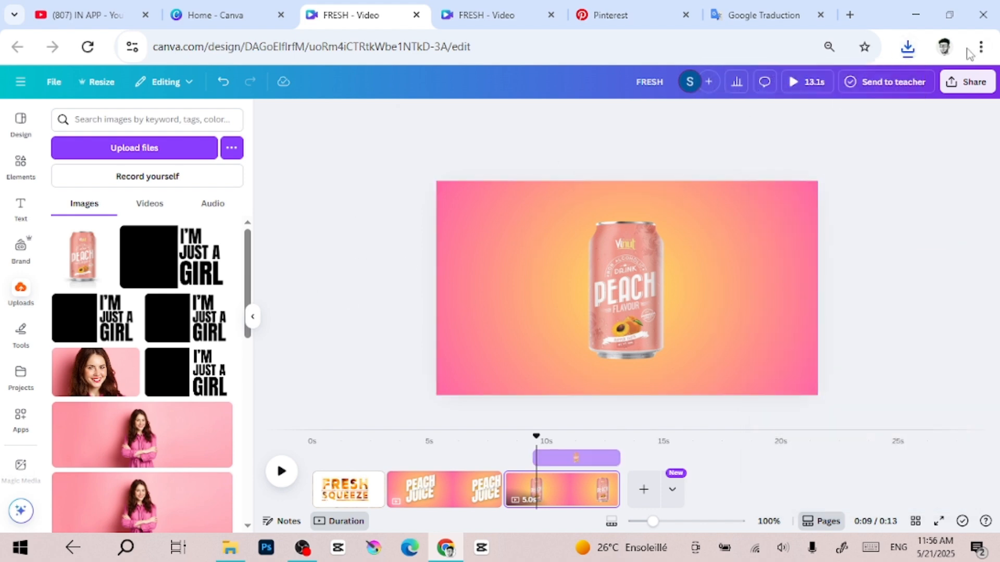
Upload the downloaded FRESH (2).mp4 to the project's uploads.
click(907, 46)
drag(804, 120, 177, 263)
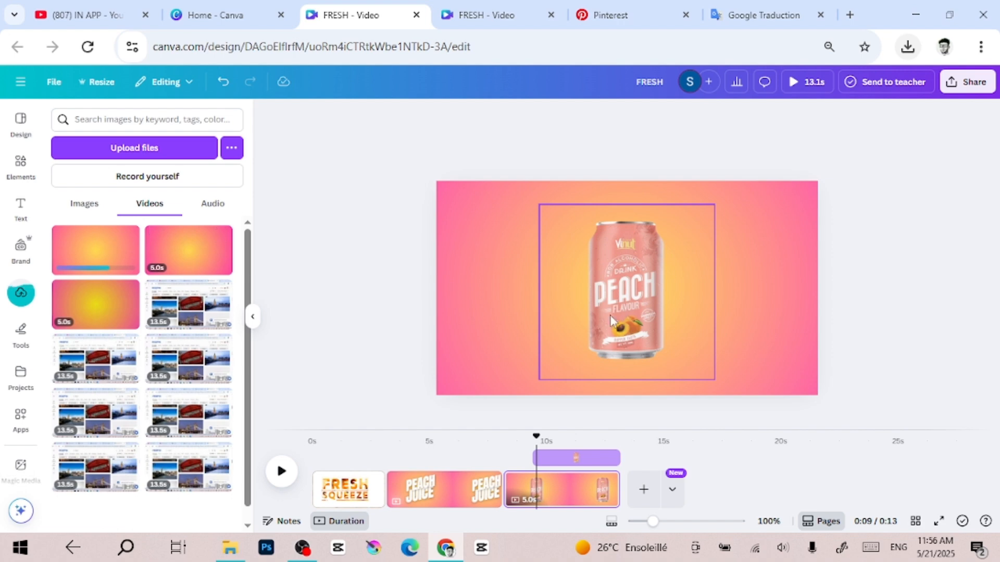
Delete the peach can image from page 3 and set the page background to solid white.
click(629, 319)
key(Delete)
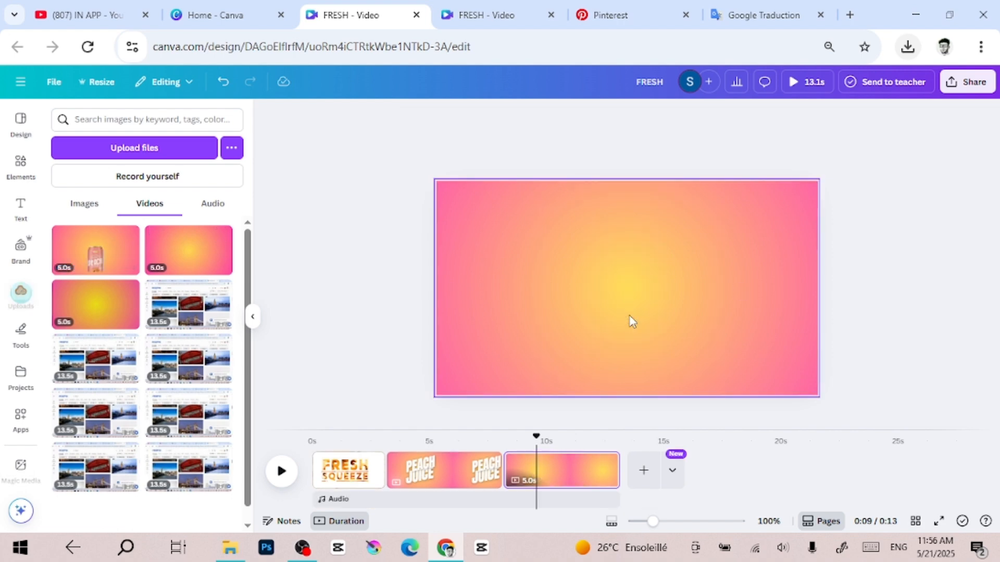
click(629, 317)
click(577, 113)
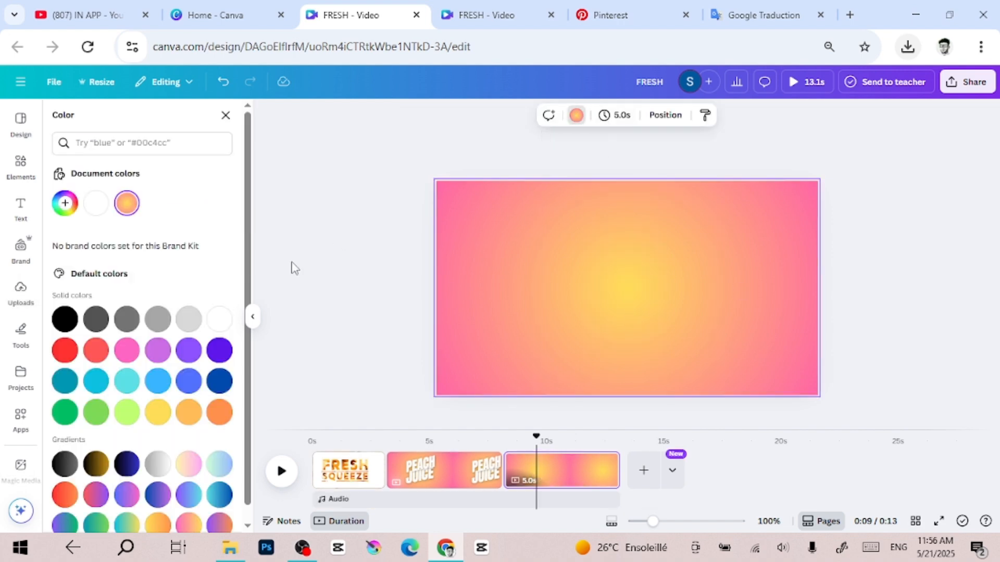
click(219, 320)
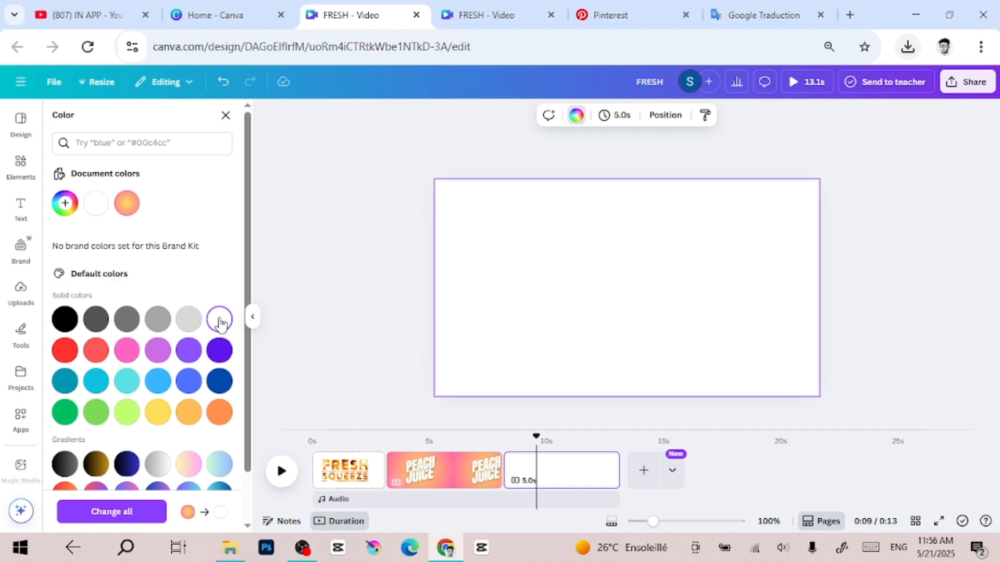
Add the uploaded peach can video to page 3 and place it inside a circular frame.
click(20, 295)
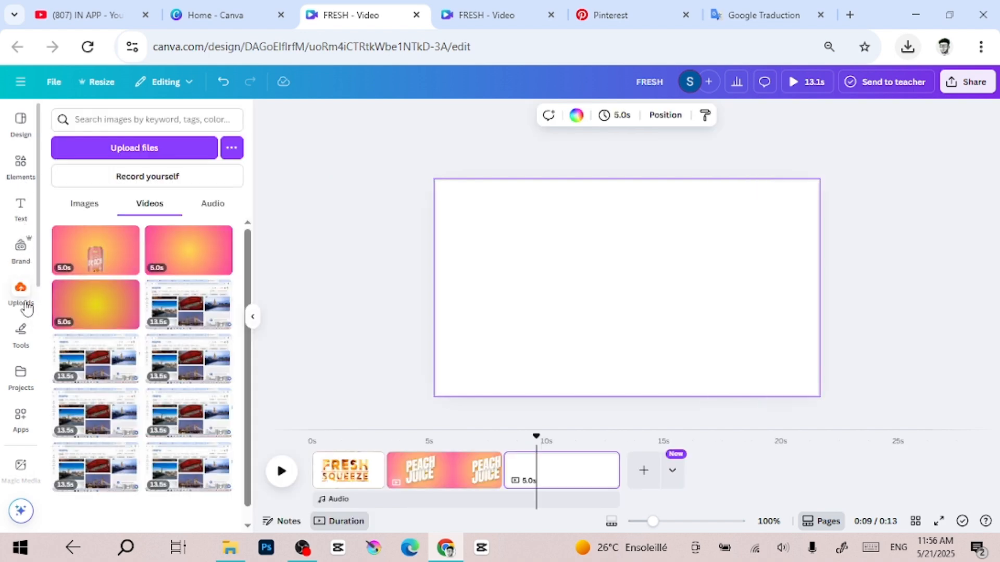
drag(92, 250, 526, 226)
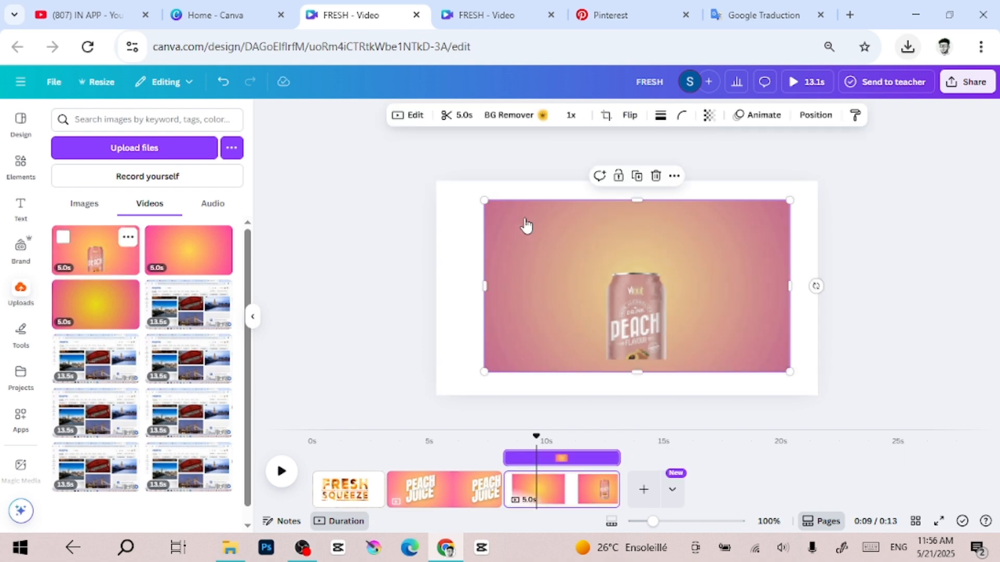
click(29, 166)
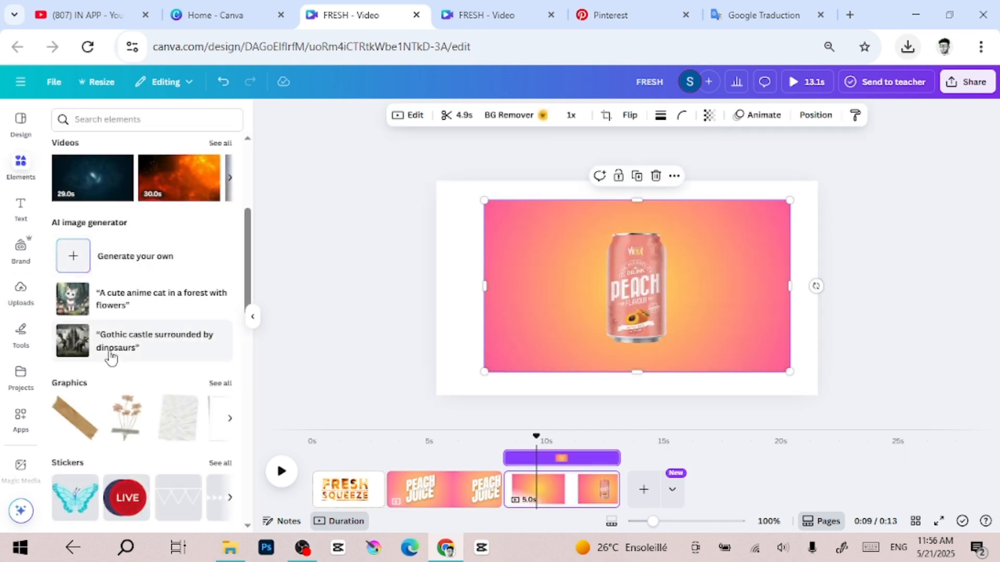
scroll(107, 353, down, 5)
scroll(146, 292, down, 3)
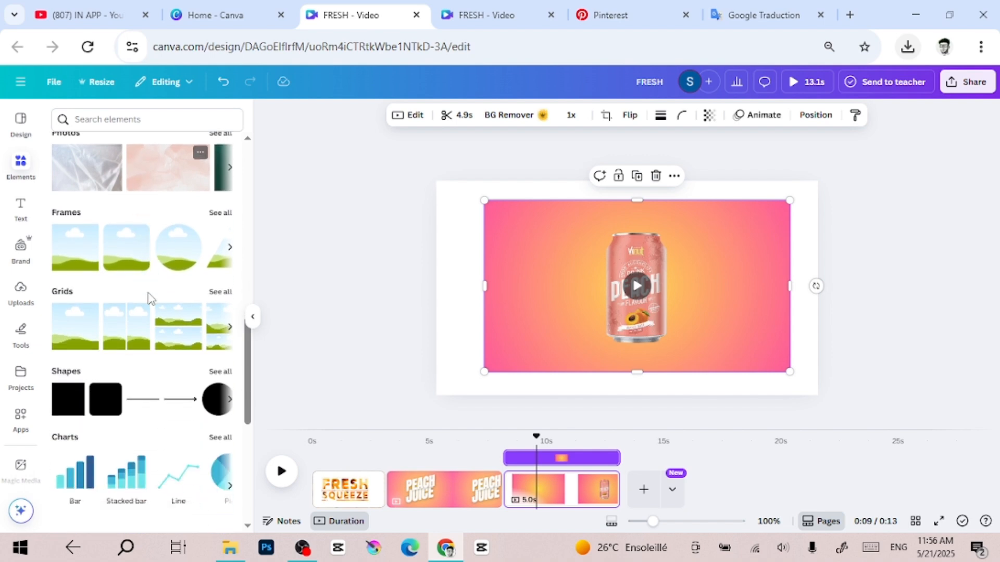
click(177, 258)
drag(771, 290, 640, 316)
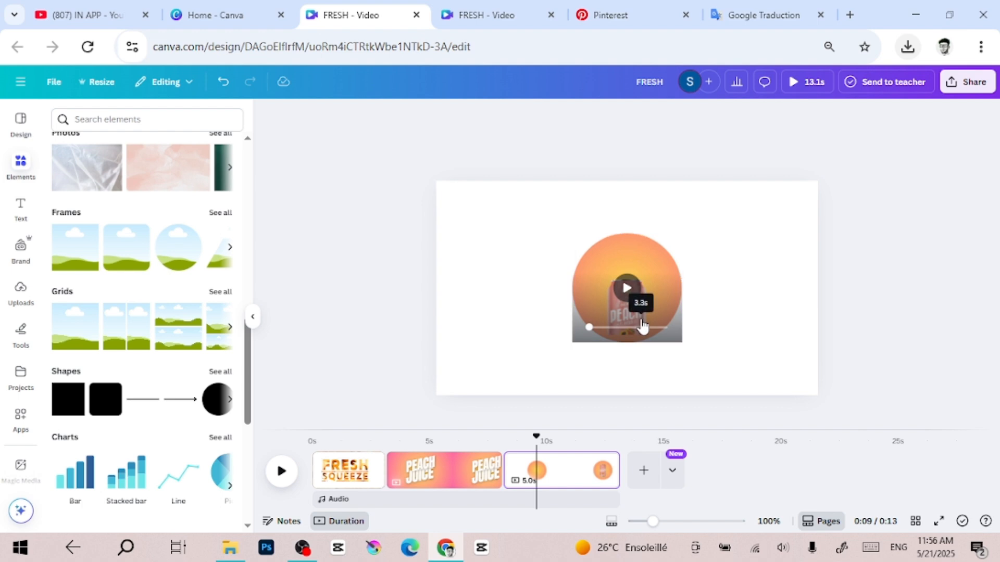
Enlarge the circular video frame to nearly the page height and centre it on the page.
click(672, 262)
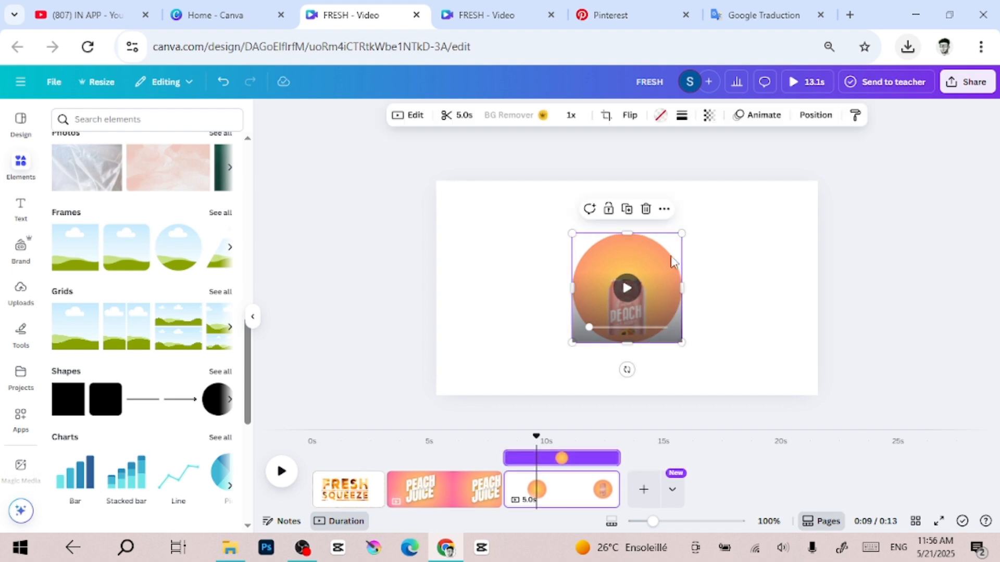
drag(681, 340, 770, 382)
drag(686, 357, 642, 323)
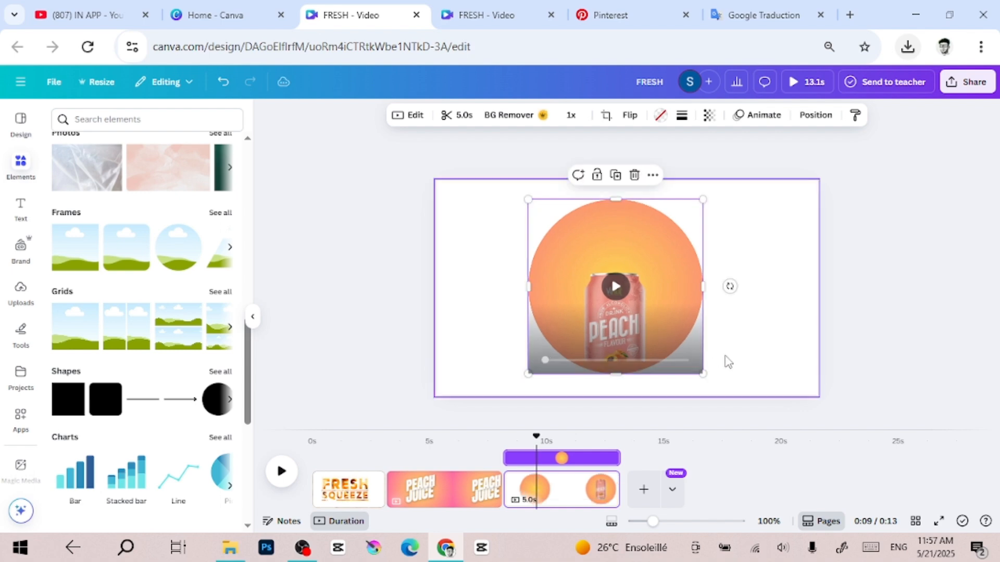
drag(703, 373, 717, 384)
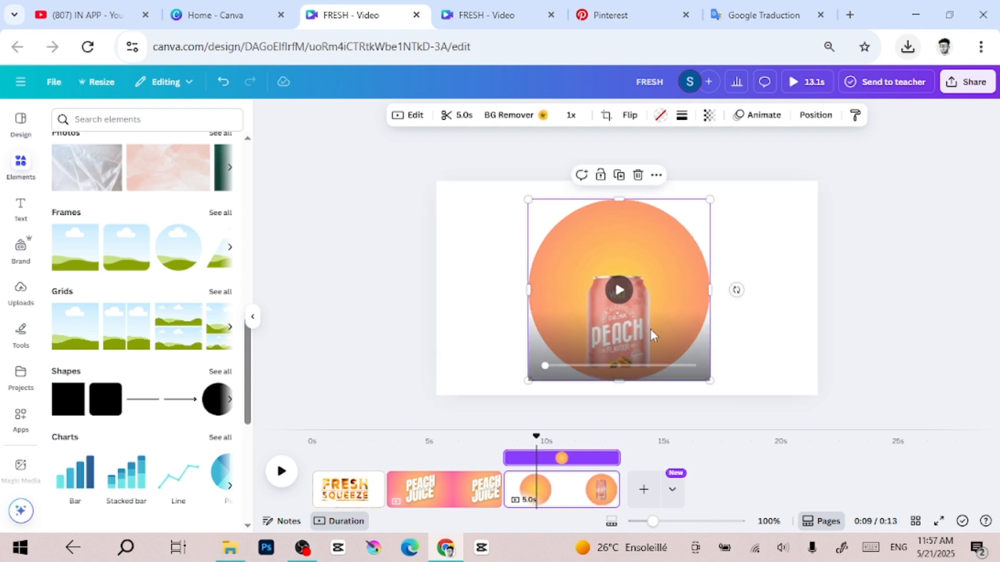
drag(650, 328, 658, 326)
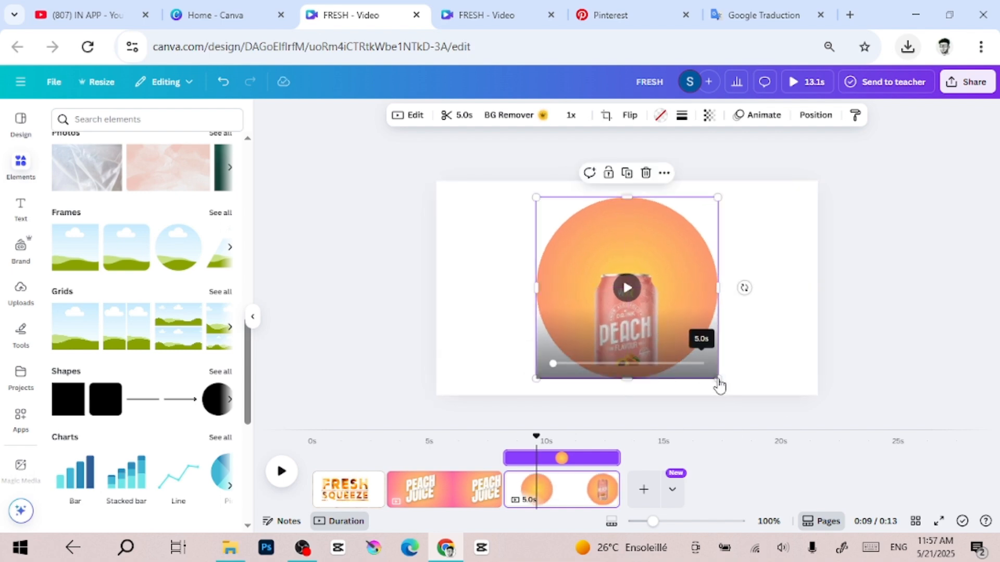
drag(718, 379, 713, 374)
drag(649, 320, 654, 324)
Try to enlarge and recentre the can video within the circular frame's crop.
double_click(672, 344)
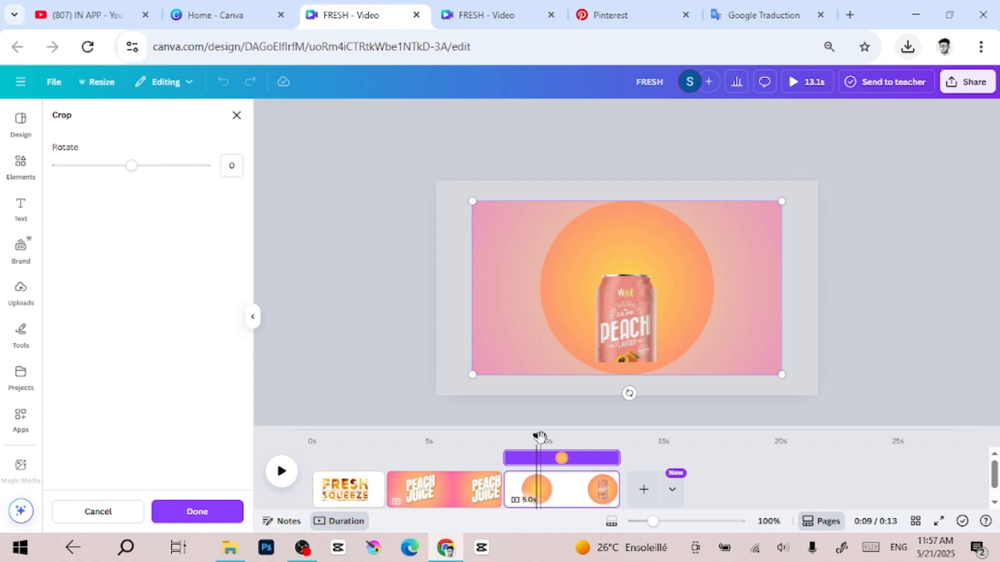
drag(539, 436, 563, 441)
double_click(620, 306)
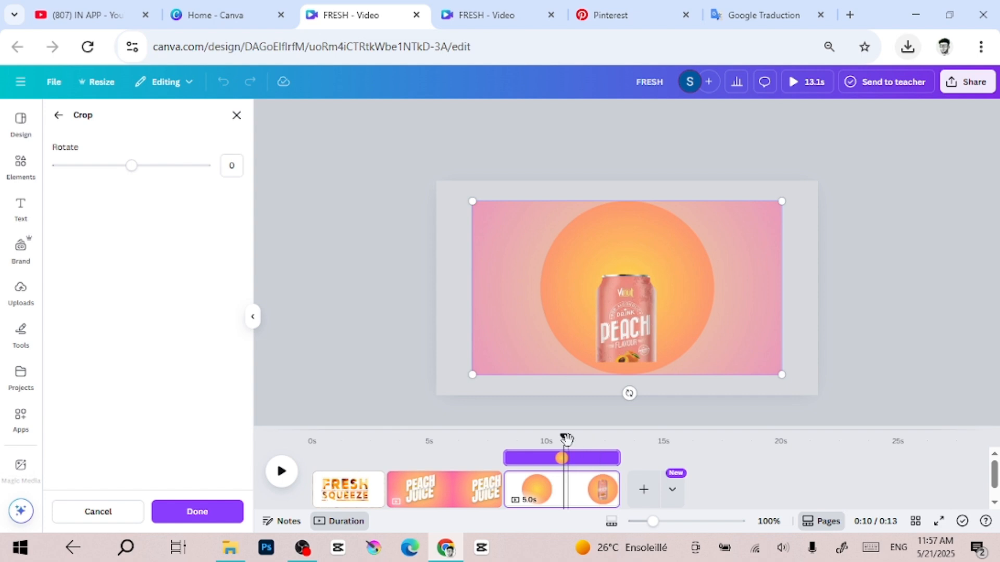
drag(562, 437, 576, 438)
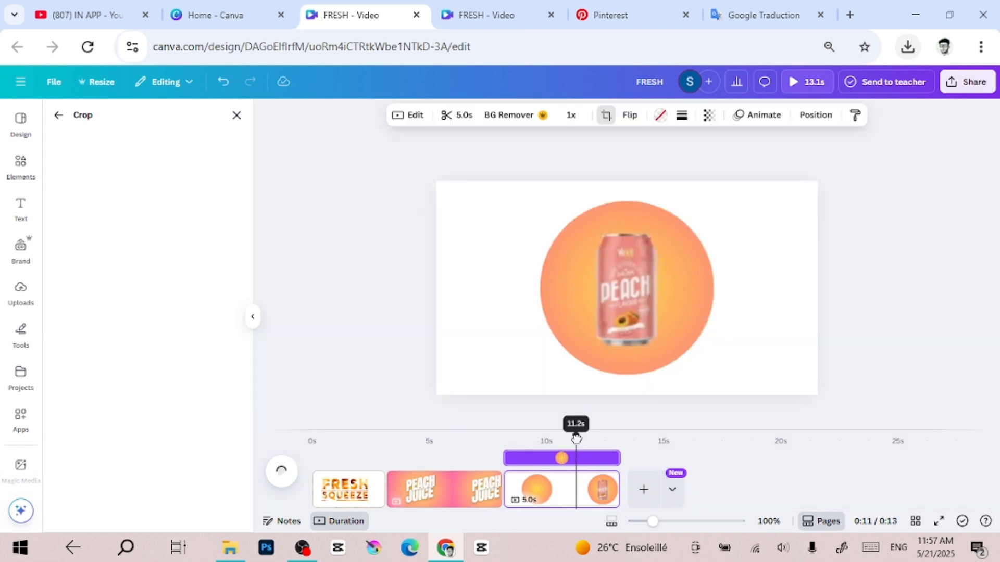
double_click(644, 339)
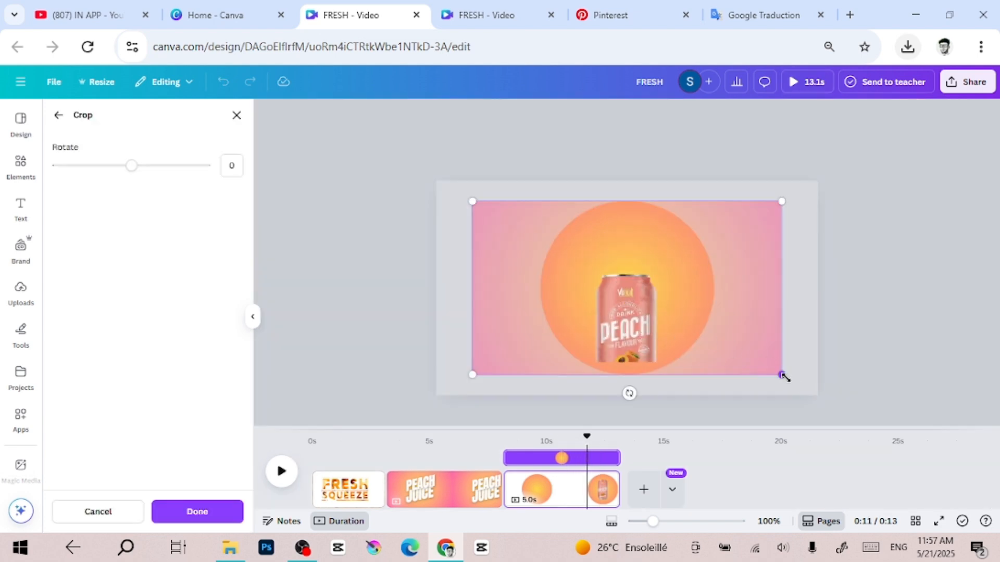
drag(783, 376, 864, 418)
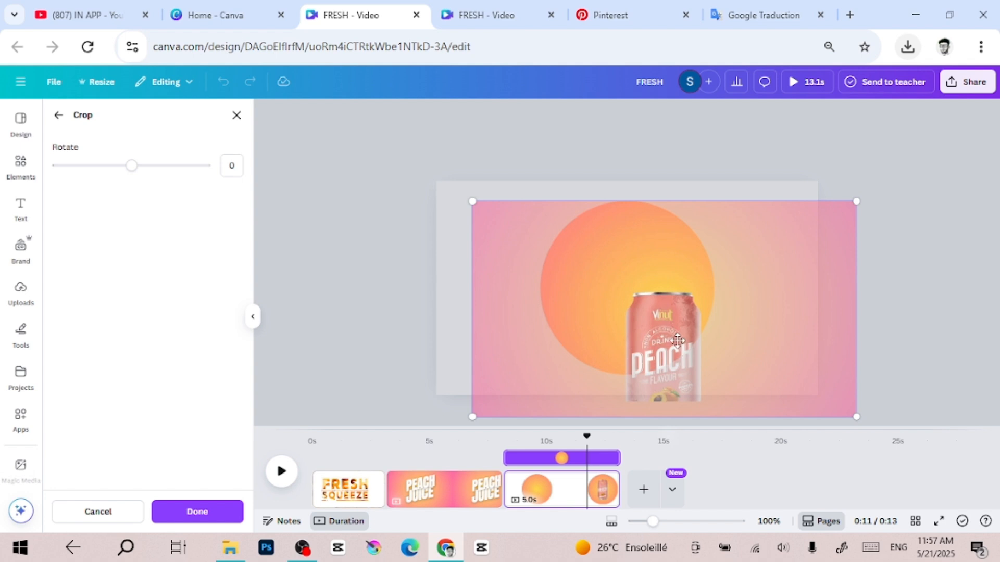
drag(678, 340, 637, 290)
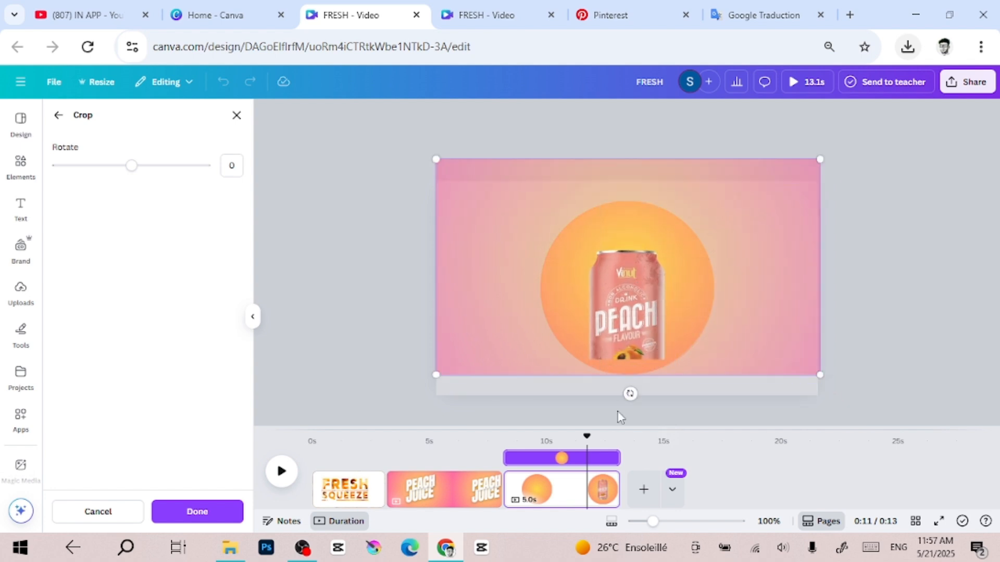
click(587, 437)
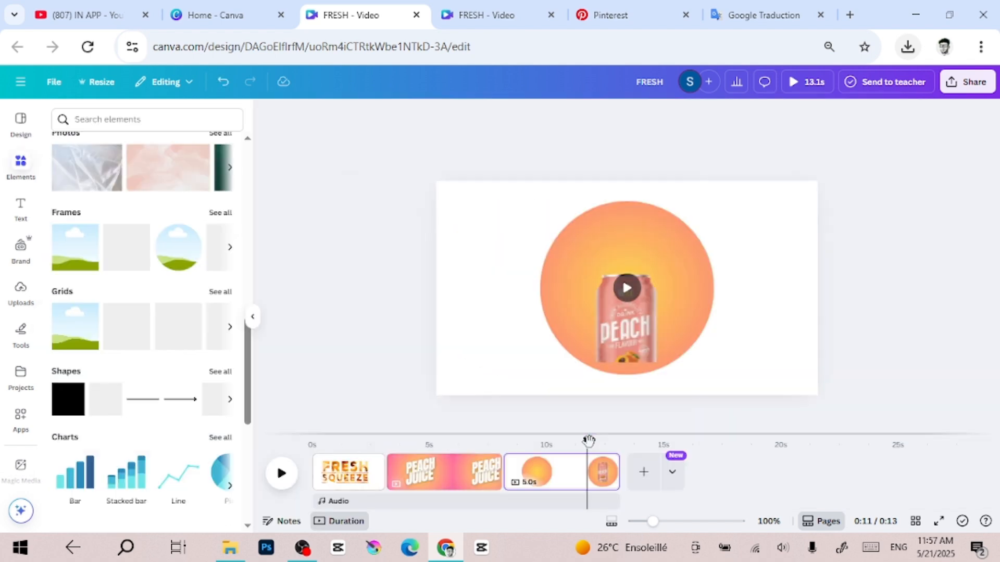
Preview page 3 with the circular can video from near its start.
drag(587, 444, 532, 452)
key(space)
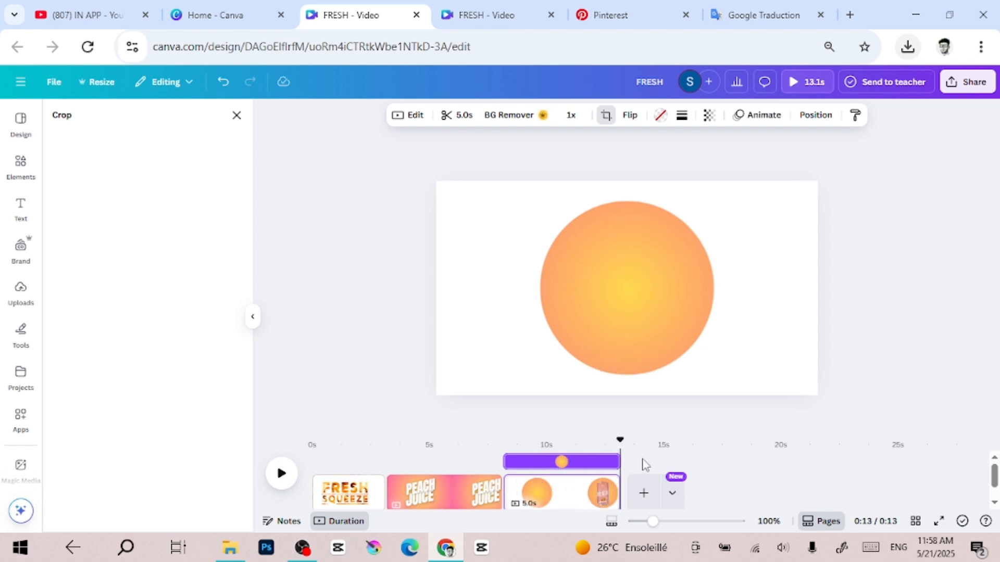
Add a blank fourth page after the circular can video page.
scroll(558, 470, down, 1)
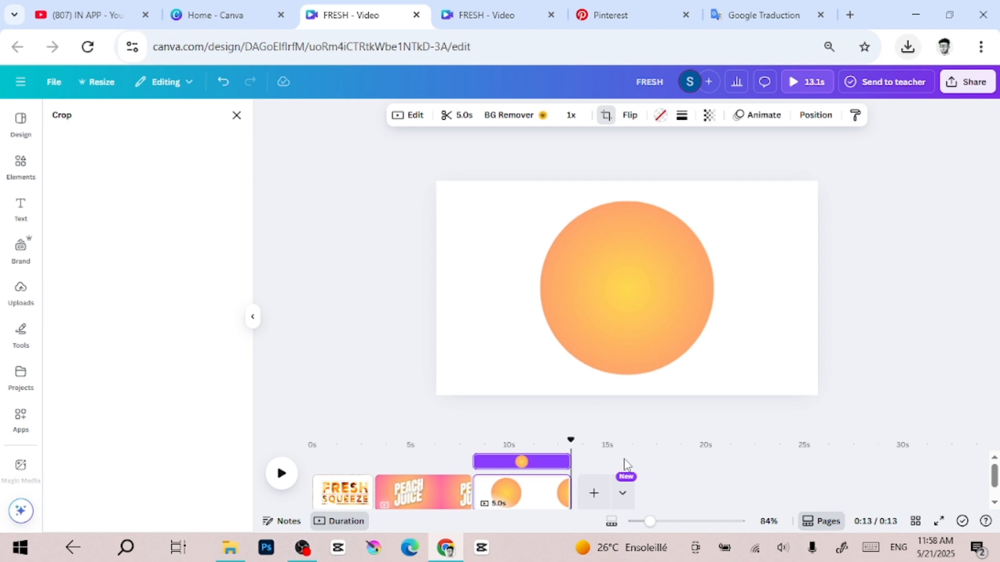
click(587, 490)
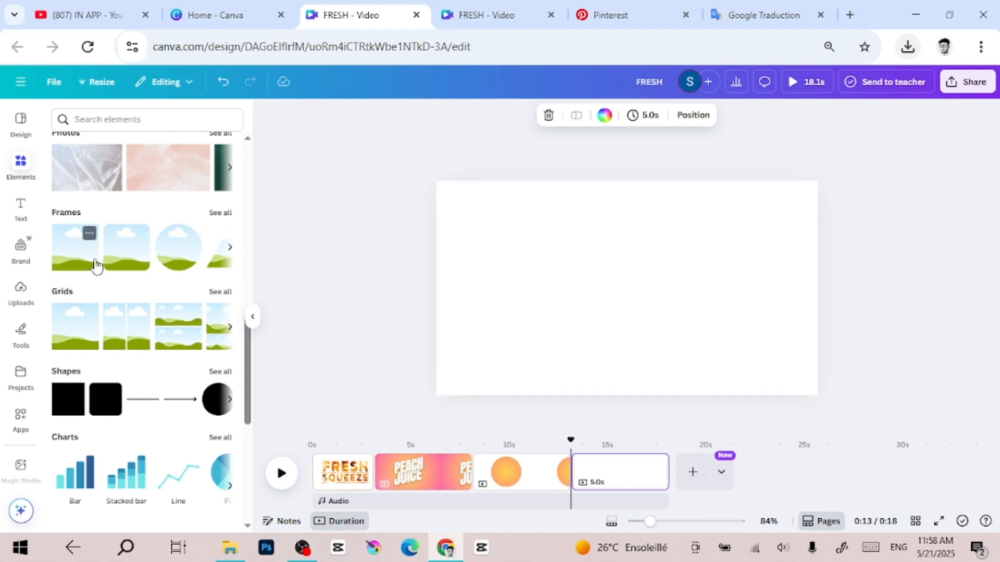
scroll(96, 265, up, 5)
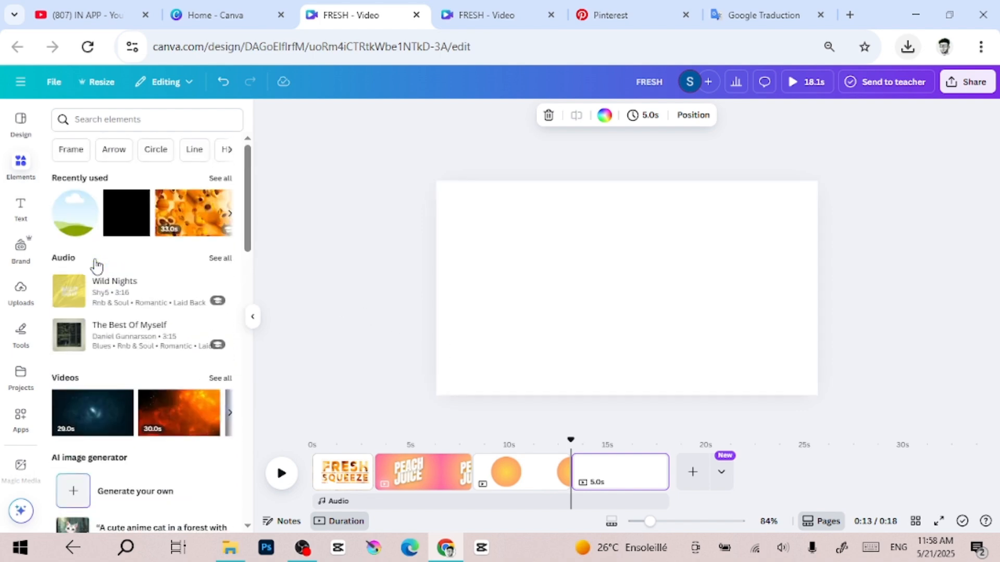
Place the uploaded peach can image on the new page, with its background removed and enlarged to nearly the page height.
click(21, 291)
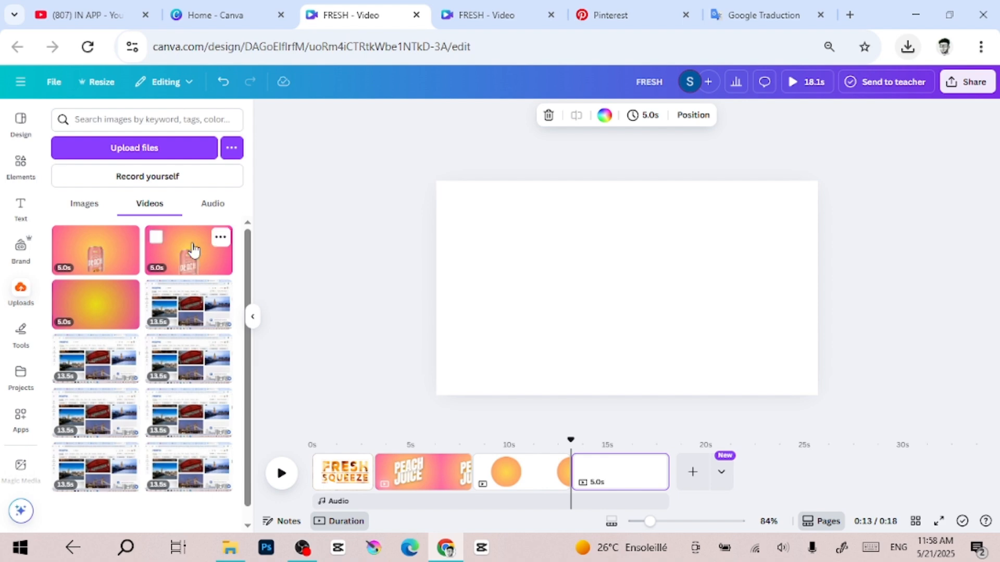
click(84, 203)
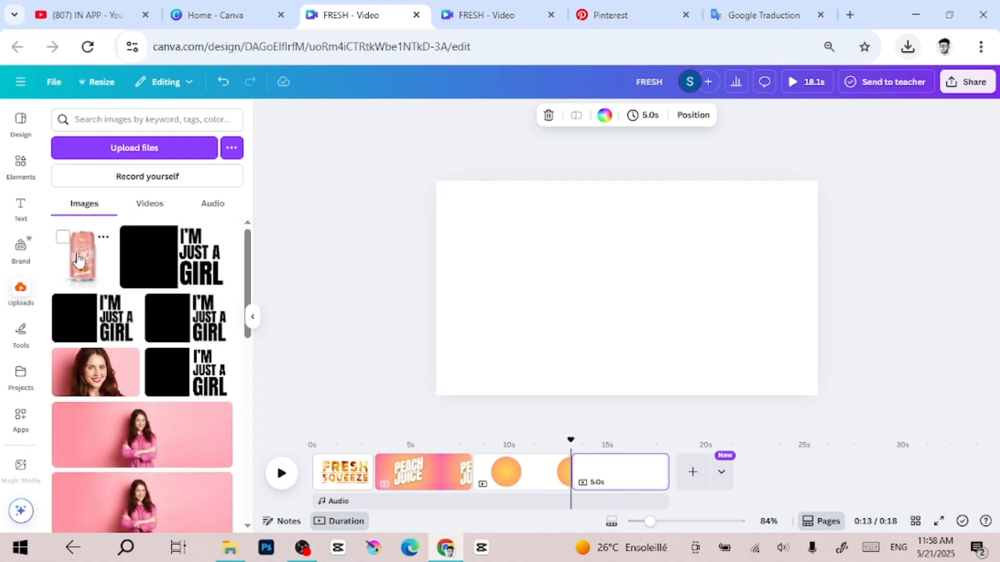
click(124, 236)
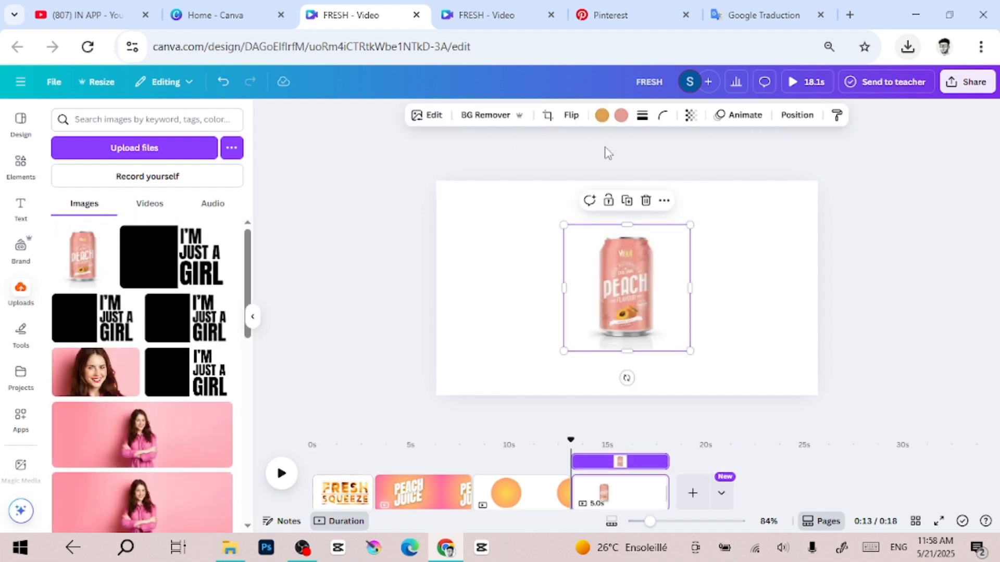
click(492, 115)
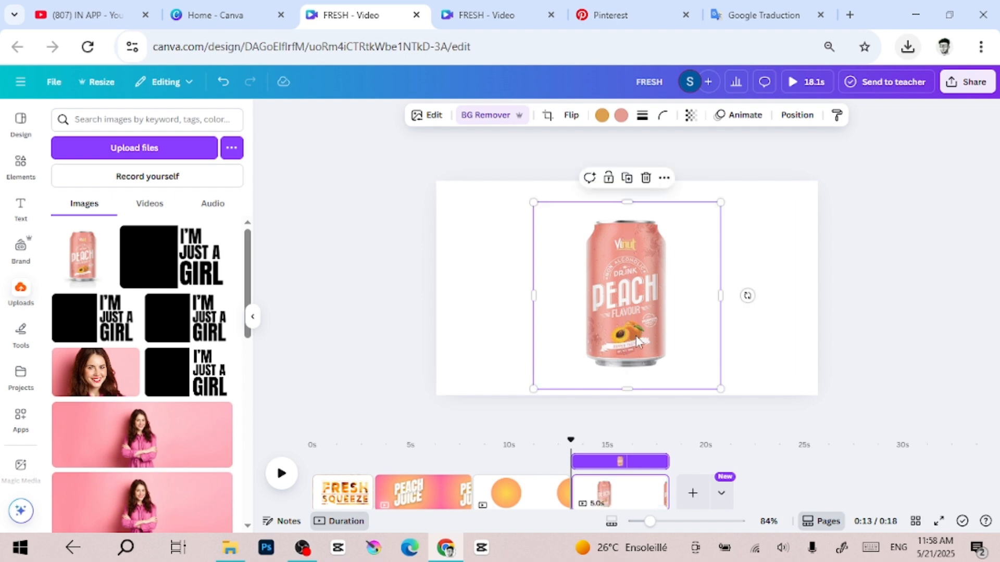
click(406, 305)
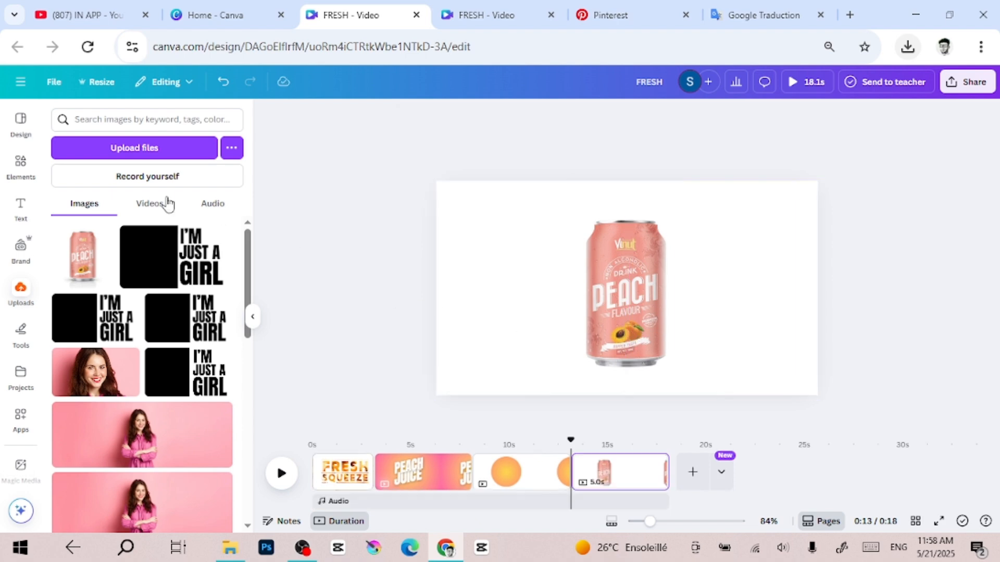
Search the element photos for PEACH and add the photo of a halved peach beside a whole one with leaves.
click(21, 166)
click(135, 116)
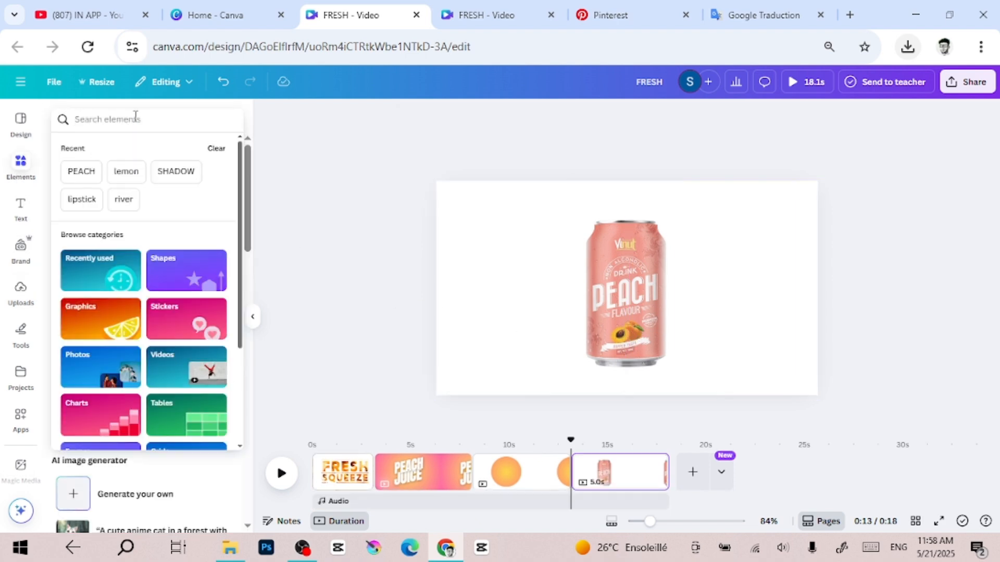
text(PEAC)
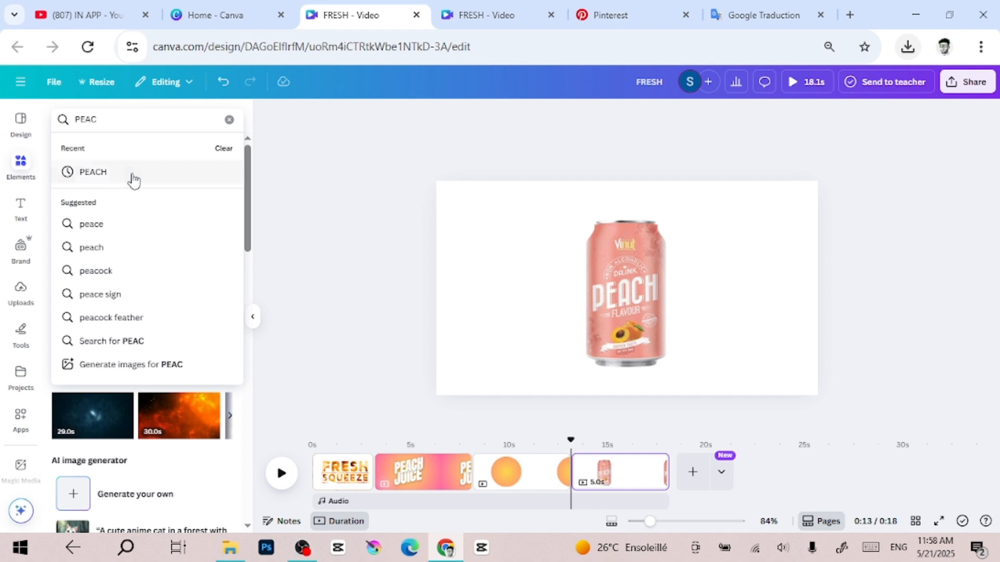
click(134, 180)
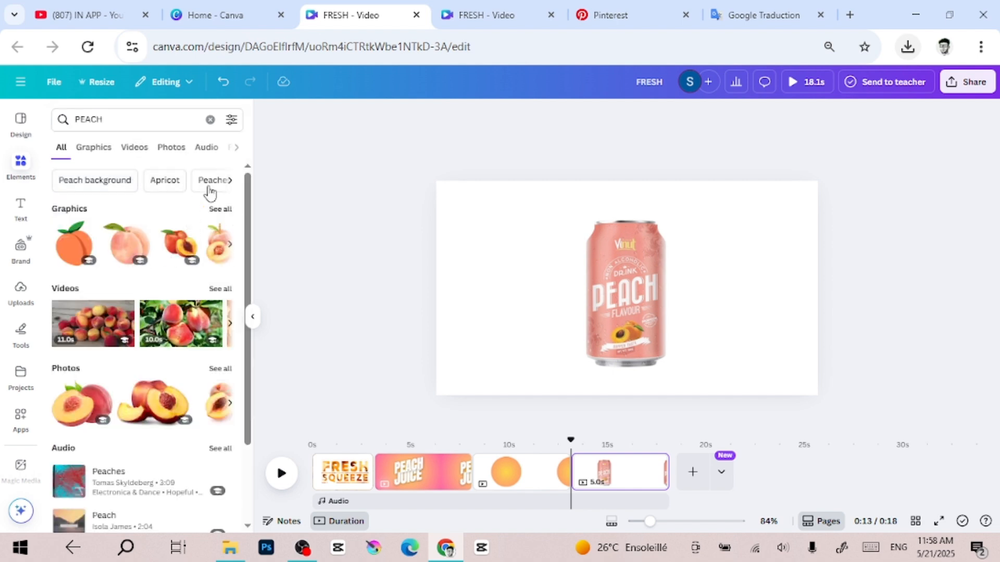
click(171, 148)
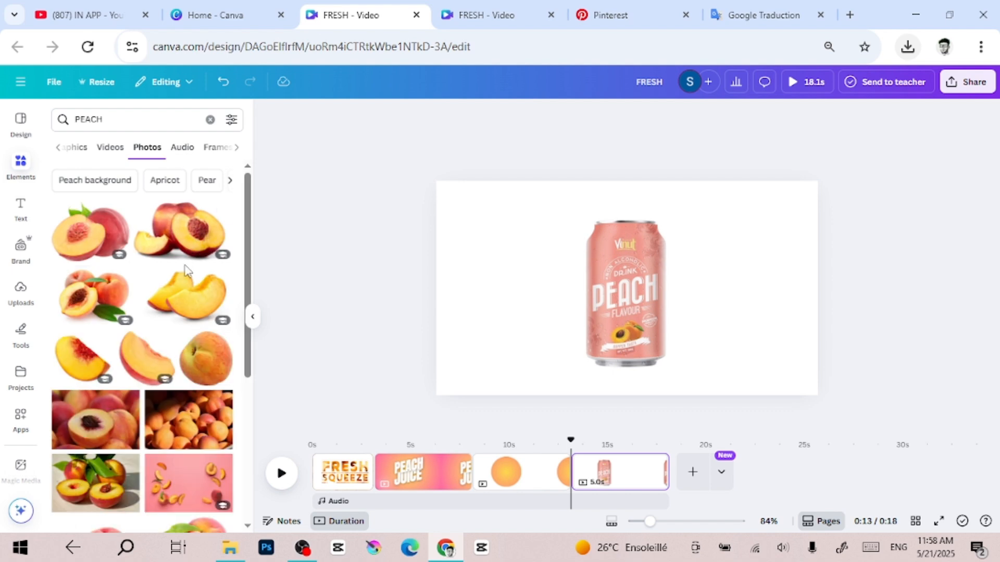
click(91, 231)
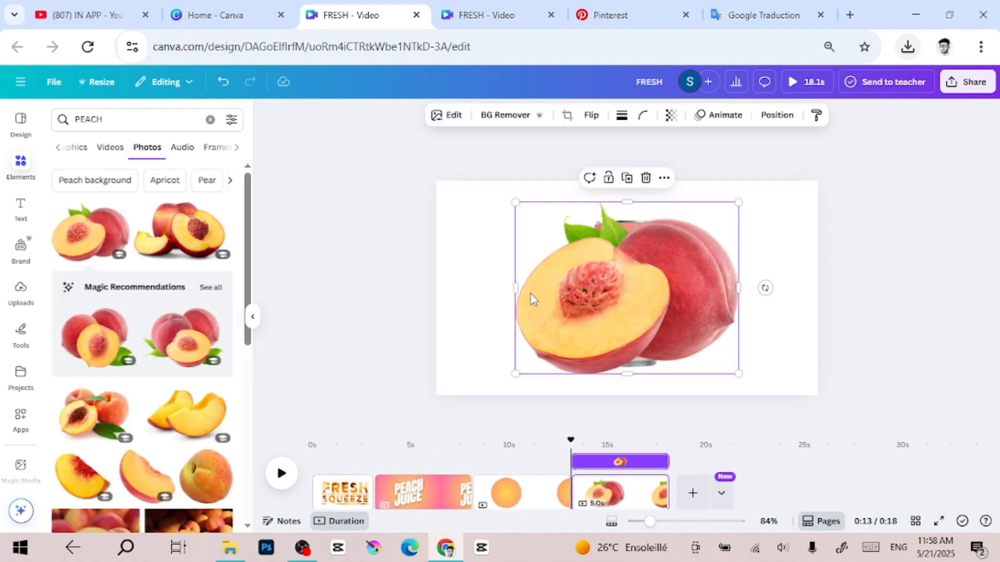
Shrink the peach photo, rotate it counter-clockwise and place it partly cut off in the page's upper-left corner.
drag(738, 373, 632, 291)
drag(582, 265, 475, 220)
drag(525, 246, 590, 285)
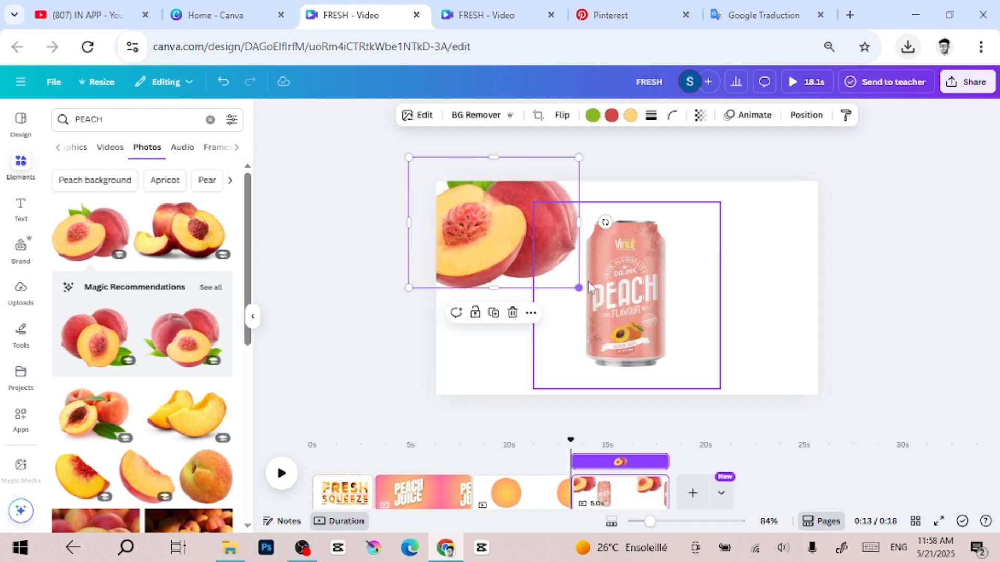
drag(603, 220, 587, 155)
drag(520, 217, 499, 181)
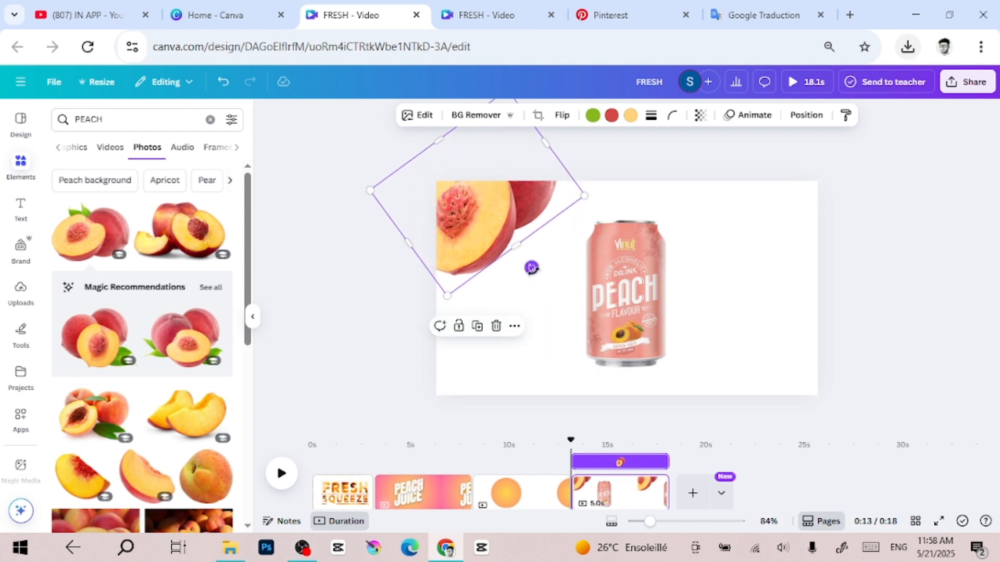
drag(532, 269, 529, 283)
drag(490, 243, 495, 247)
Tilt the can counter-clockwise, enlarge it and move it to the page's right edge so it slightly overflows.
click(626, 322)
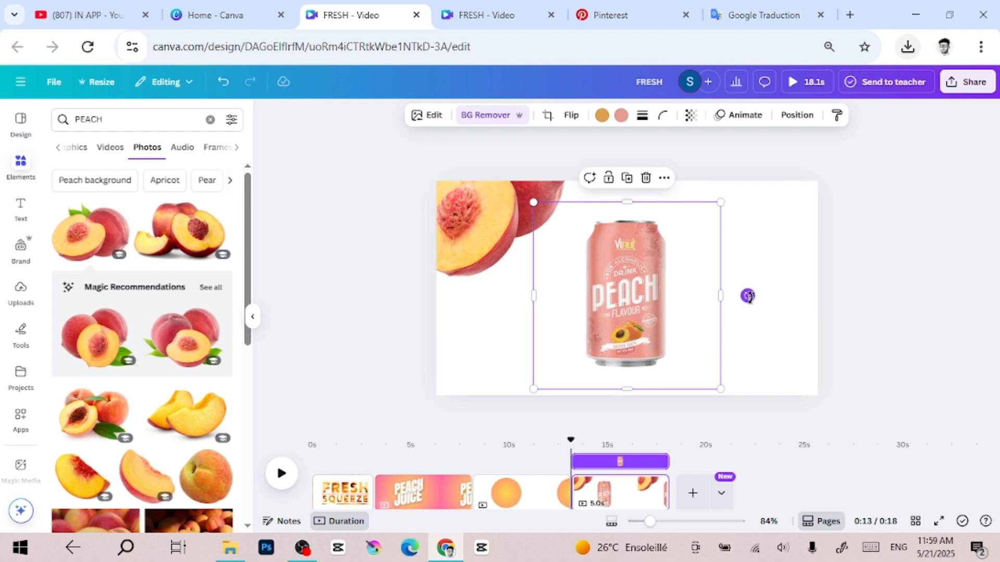
drag(749, 294, 769, 238)
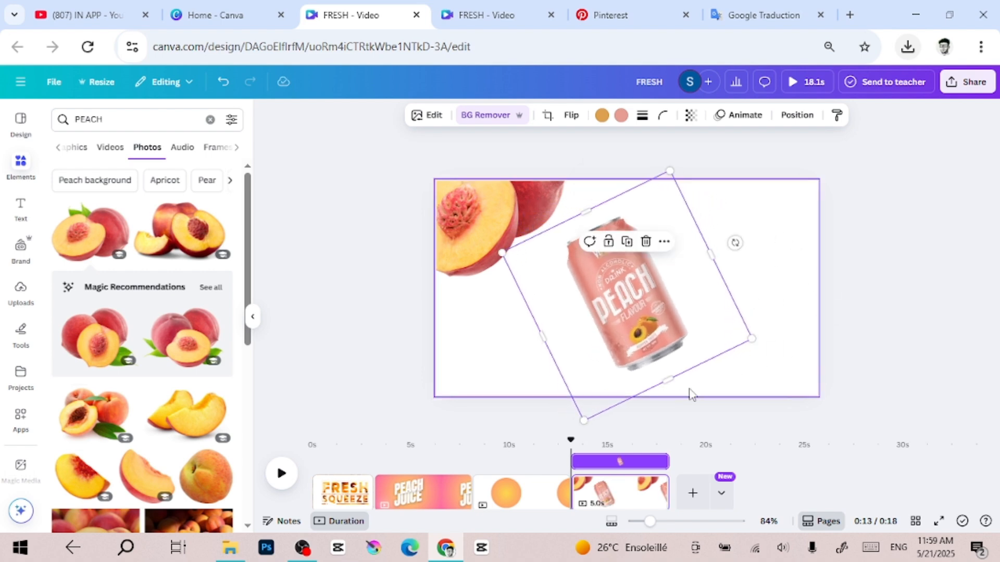
drag(753, 337, 871, 351)
drag(795, 345, 864, 327)
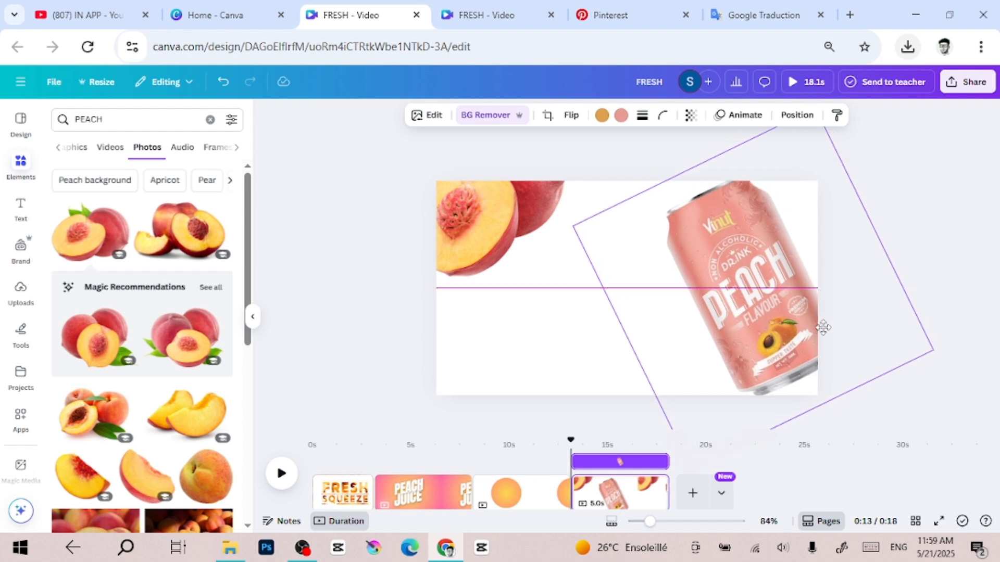
Find the gradient text app among the Canva apps and open TypeGradient.
scroll(881, 270, down, 3)
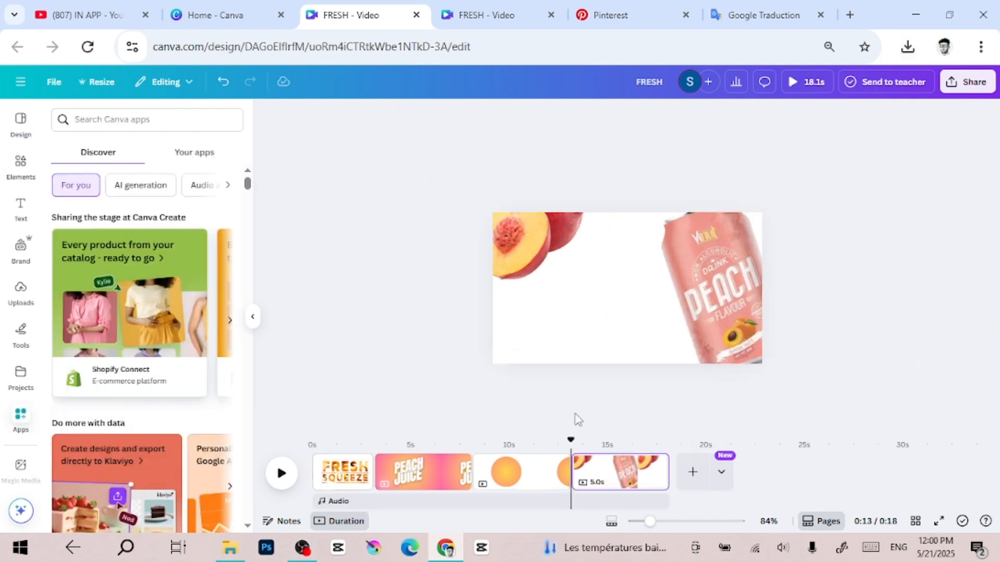
scroll(26, 359, down, 5)
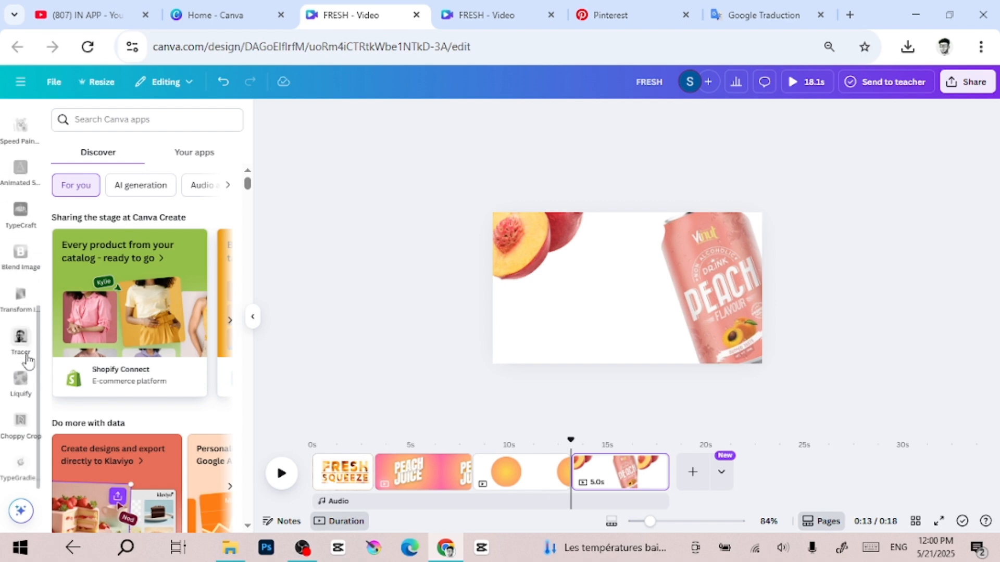
scroll(27, 334, up, 3)
scroll(22, 253, down, 3)
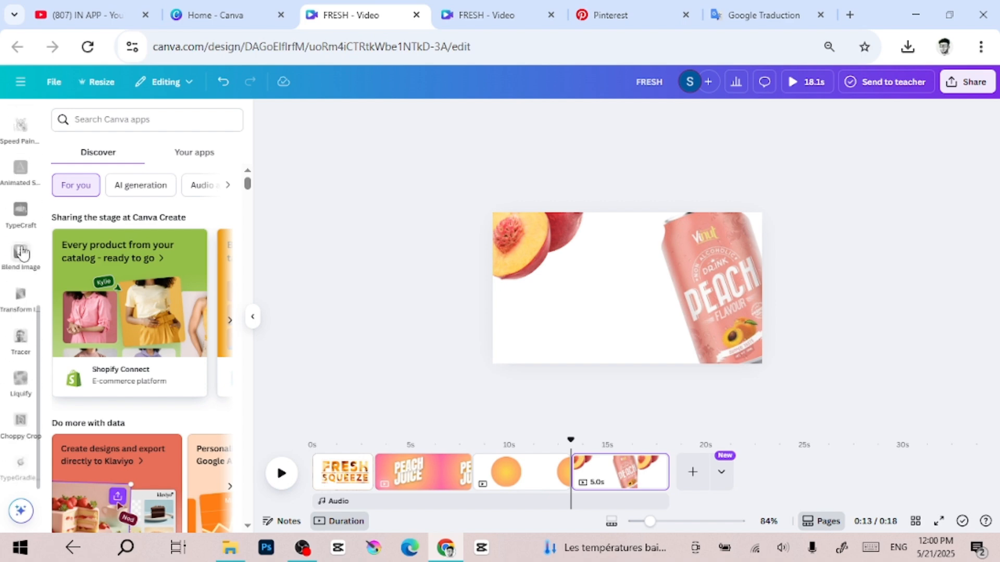
scroll(22, 276, up, 5)
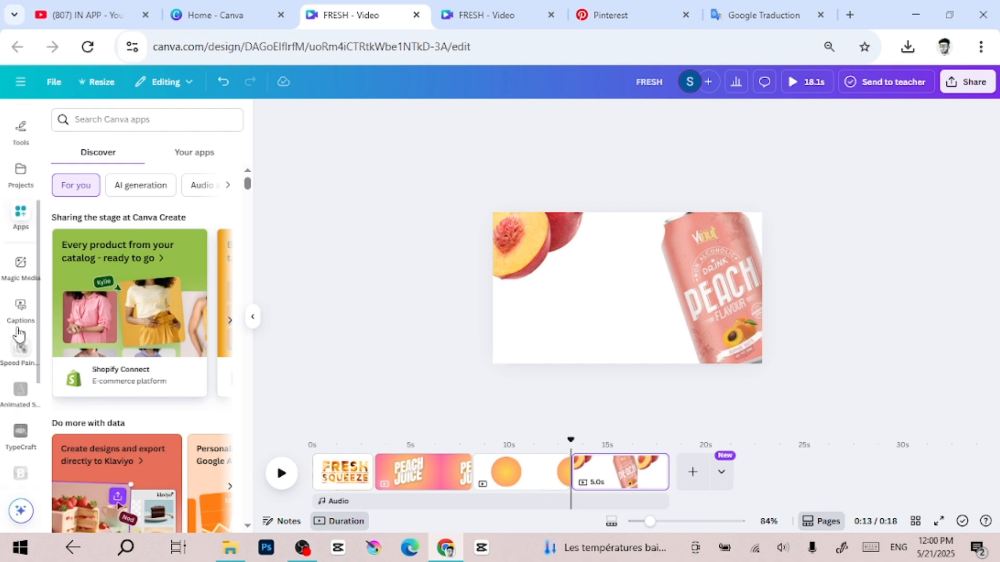
click(21, 266)
click(107, 123)
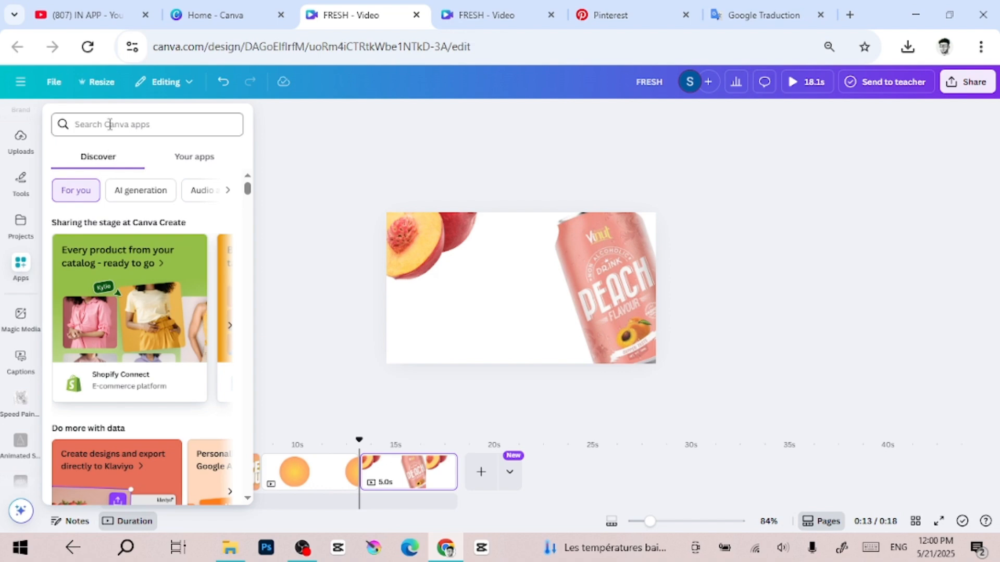
text(tY)
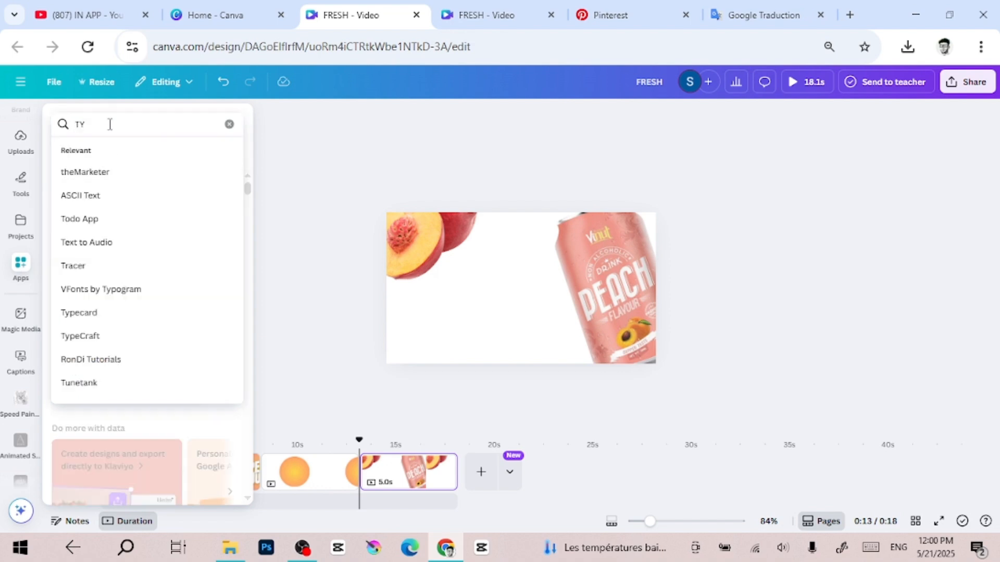
text(POGR)
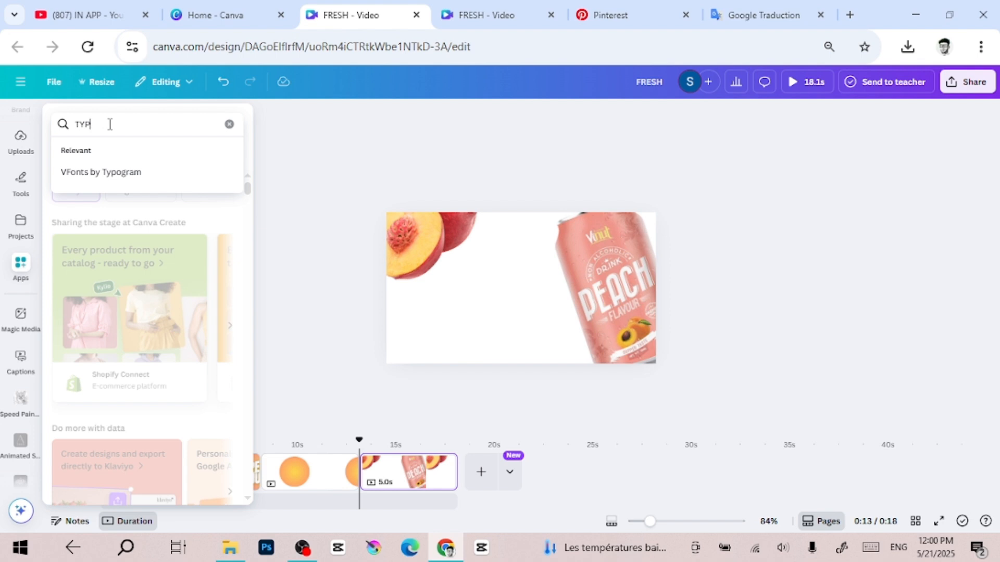
key(BackSpace)
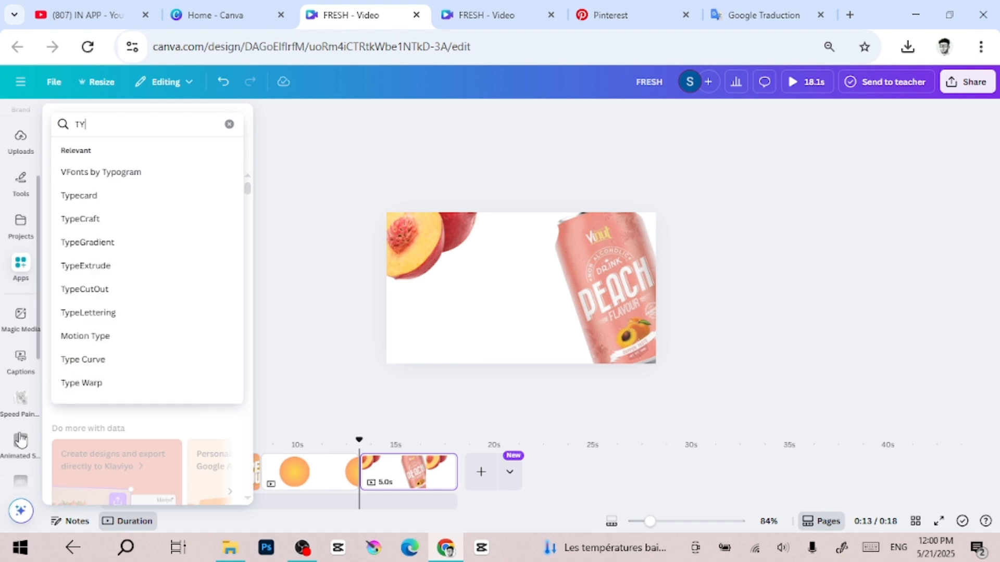
scroll(31, 469, down, 5)
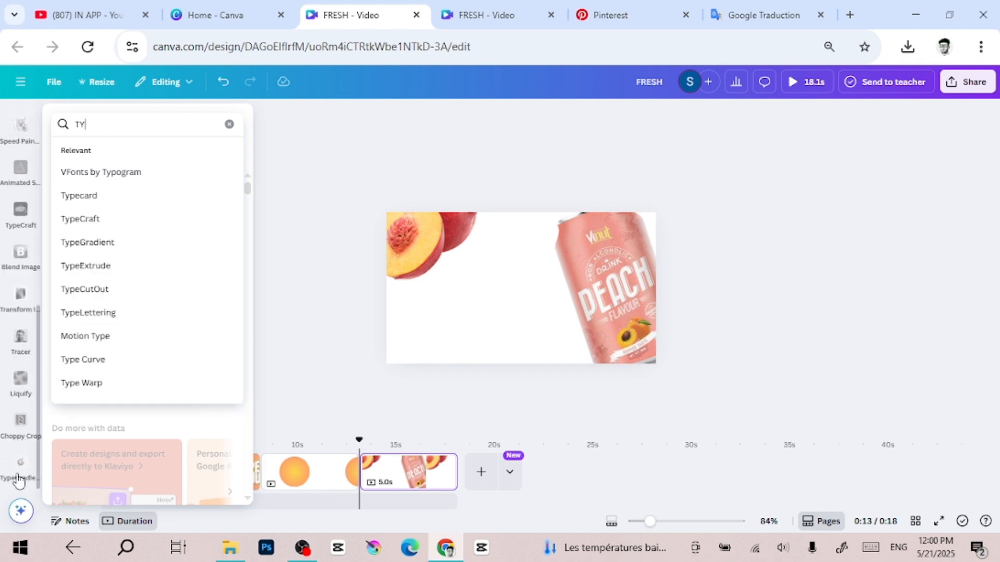
click(19, 469)
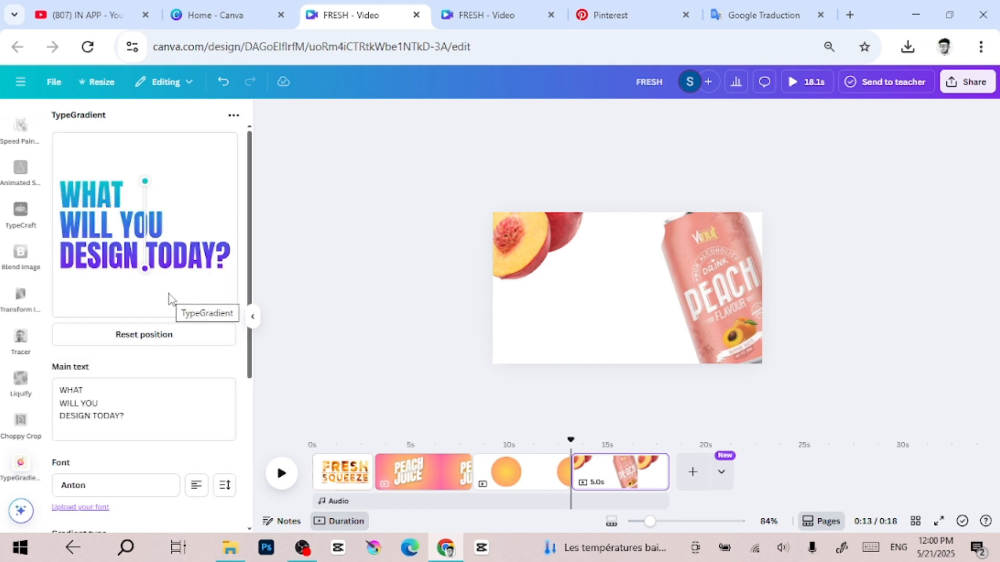
Replace the gradient lettering's main text with PEACH.
click(131, 396)
key(ctrl+a)
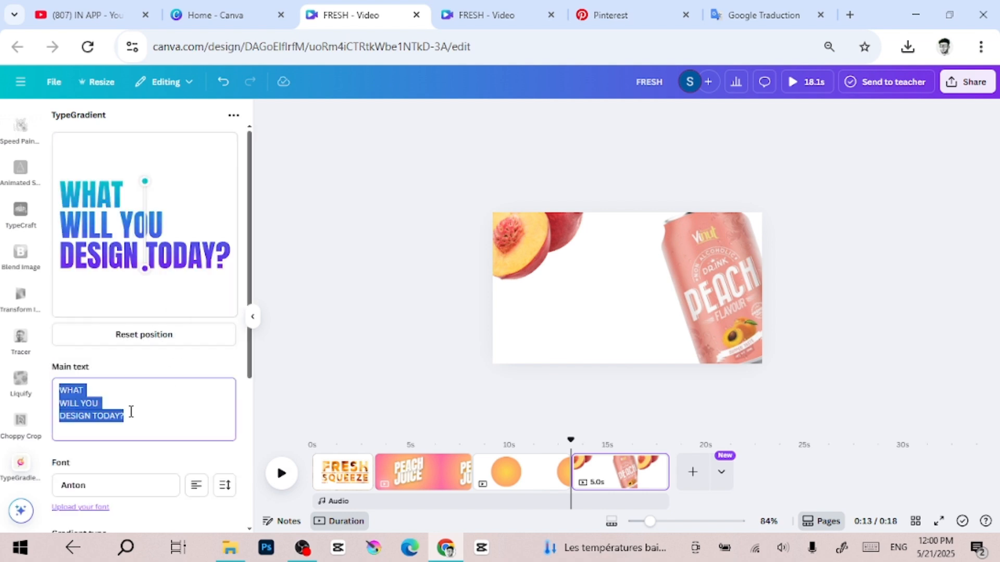
text(PEACH)
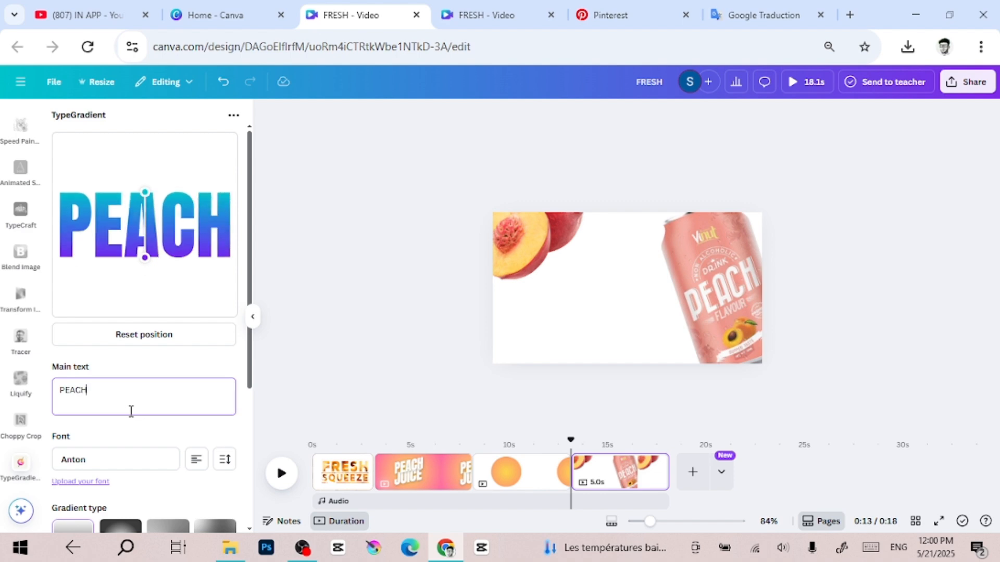
Remove the middle colour stop from the text gradient and change its first colour to bright orange.
scroll(154, 351, down, 4)
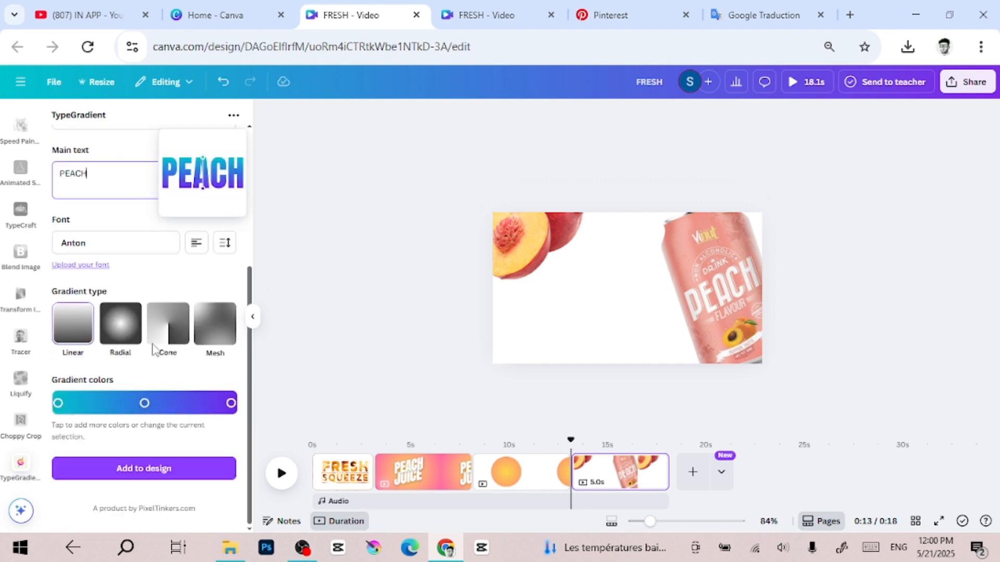
click(146, 403)
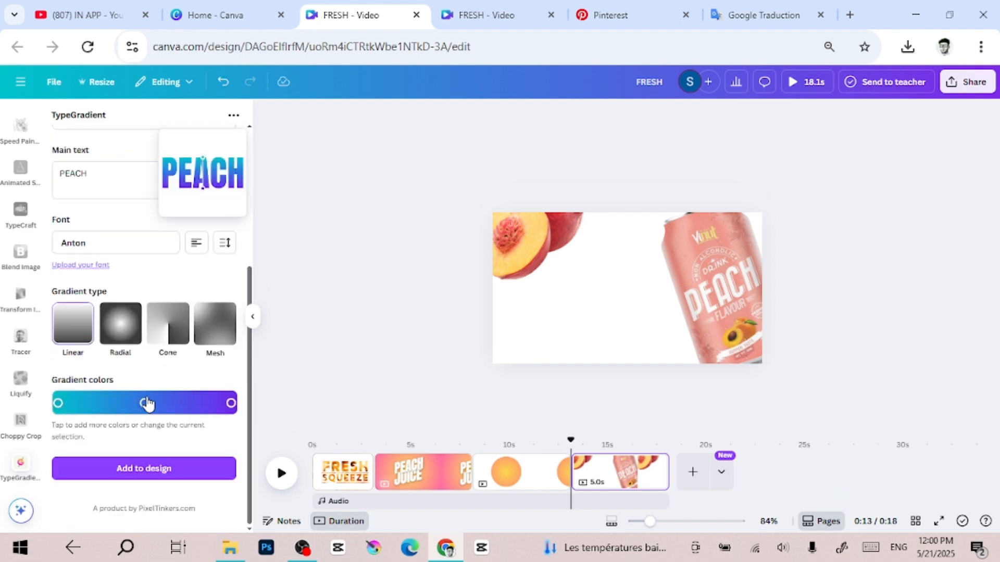
click(58, 404)
drag(144, 404, 19, 418)
click(57, 403)
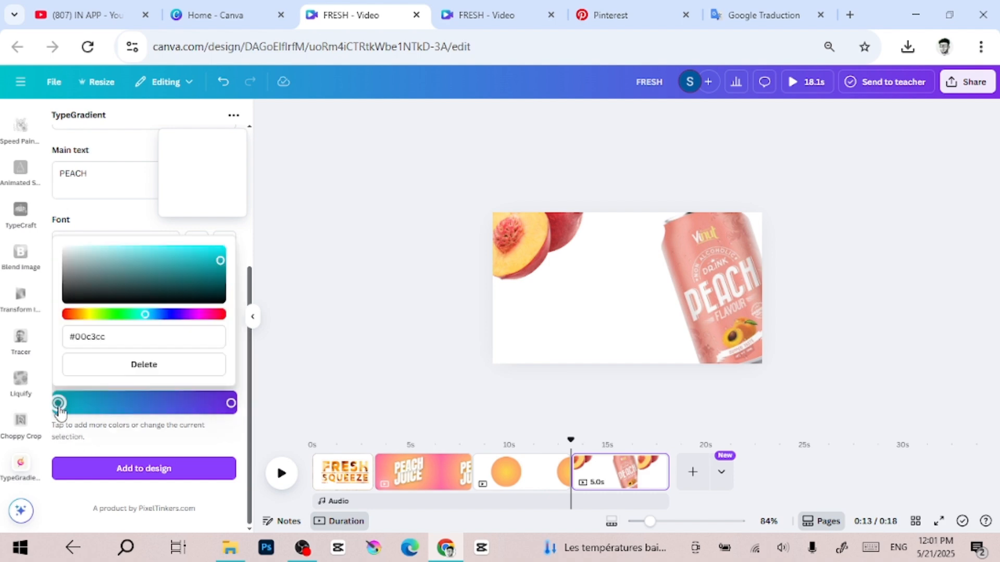
drag(190, 315, 83, 314)
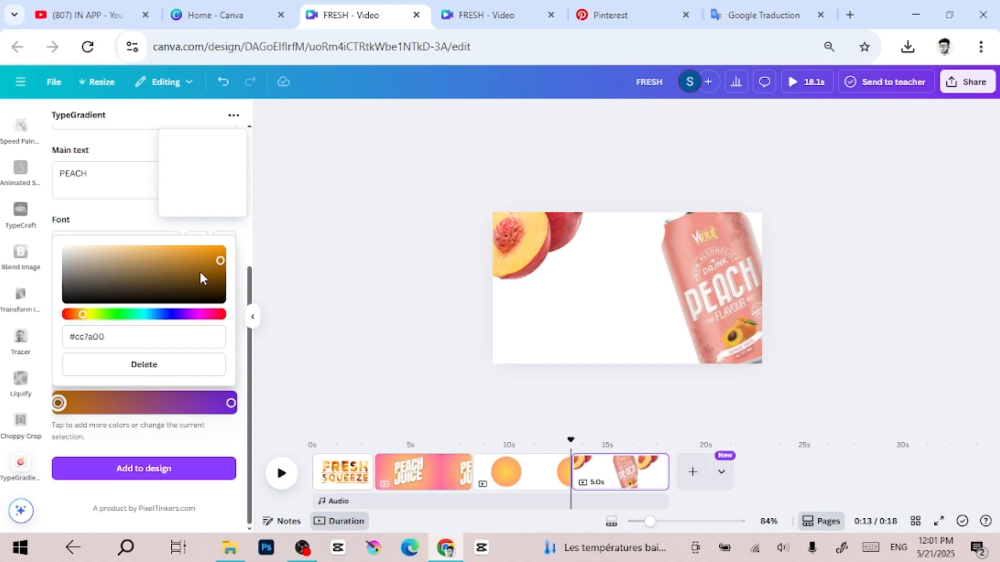
click(253, 375)
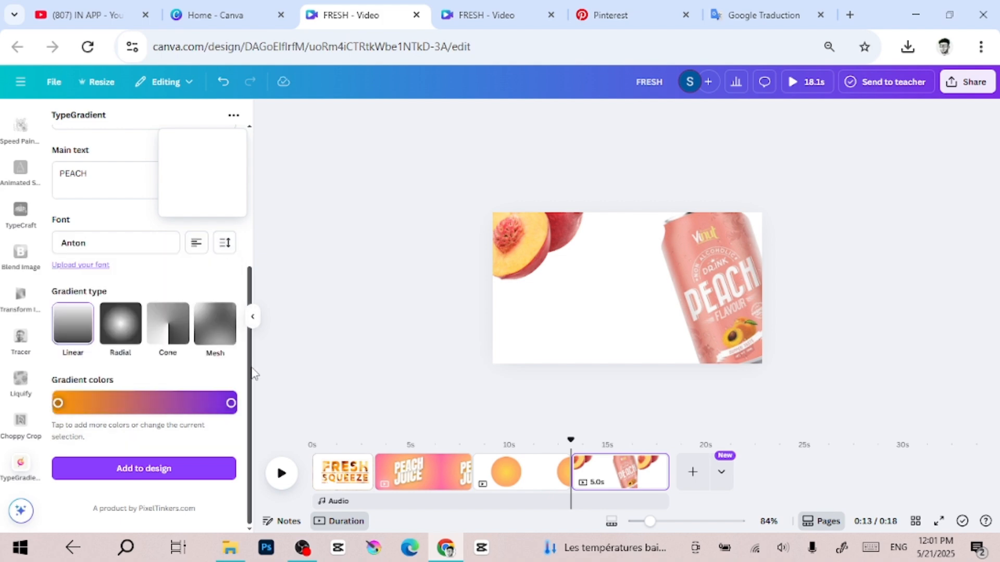
Change the text gradient's last colour to magenta #ff00c7.
click(231, 404)
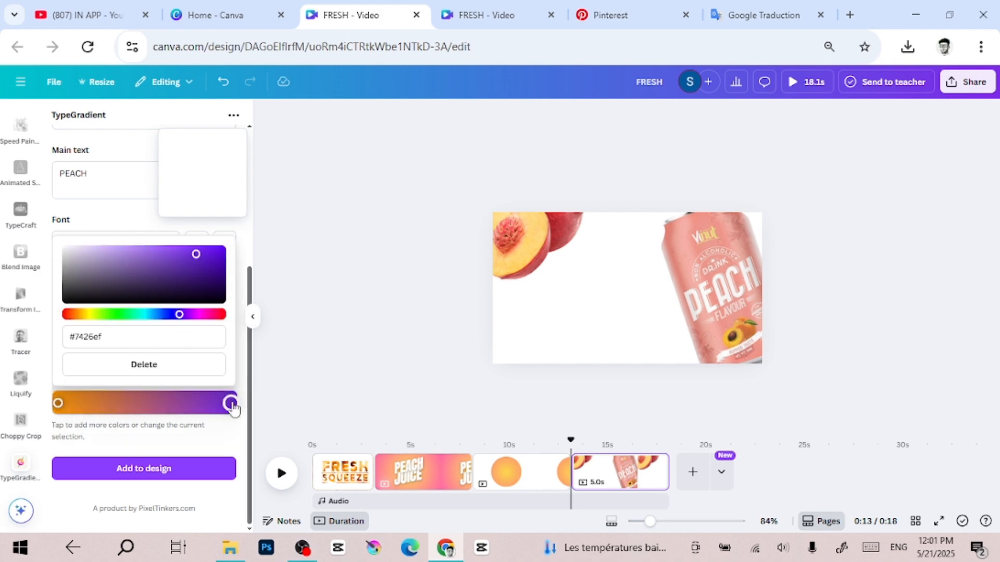
click(202, 314)
drag(199, 264, 220, 248)
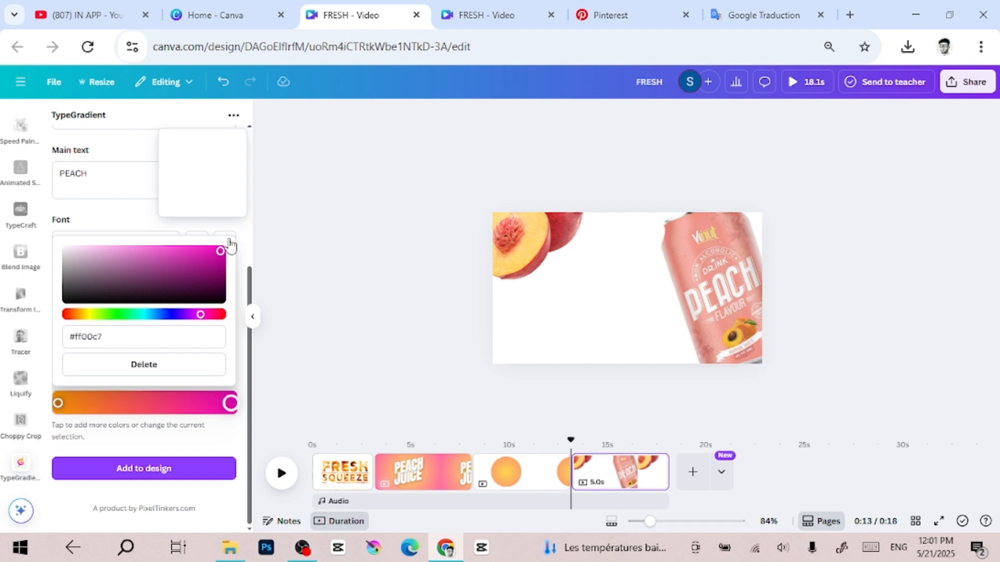
scroll(142, 354, up, 5)
scroll(144, 357, down, 4)
scroll(161, 469, up, 5)
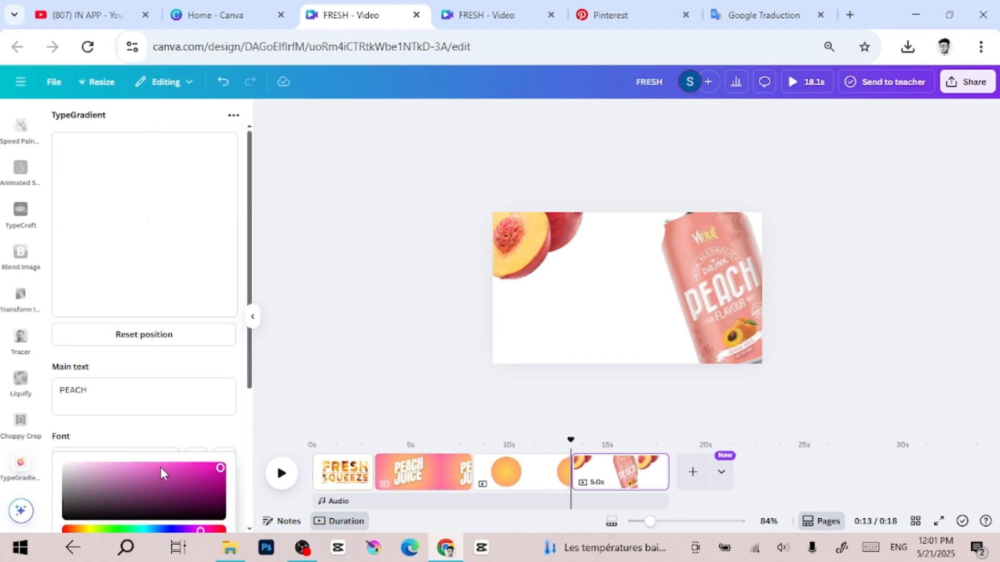
scroll(149, 435, down, 4)
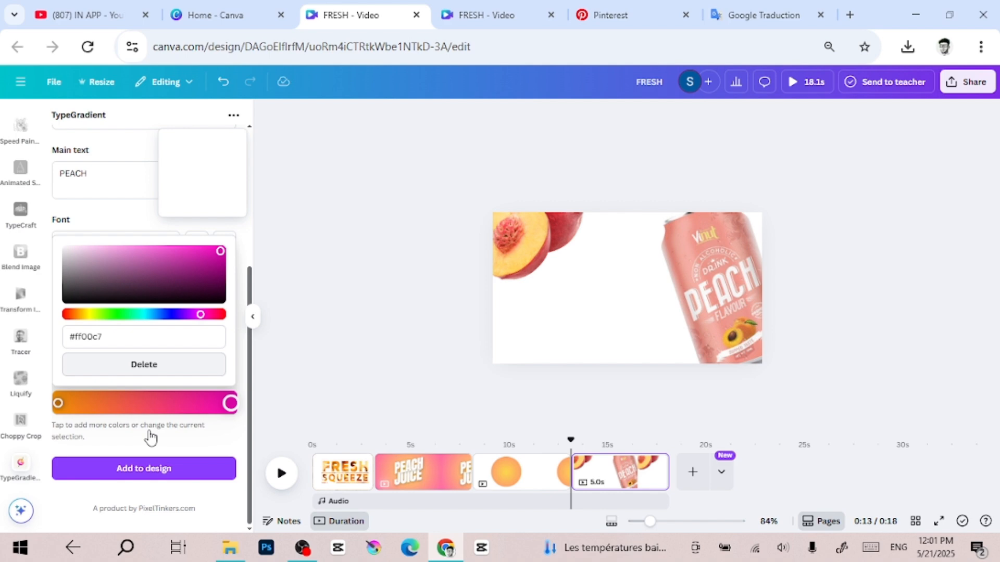
Add the gradient PEACH lettering to the page, scaled down slightly and placed between the peach and the can.
click(156, 487)
click(154, 482)
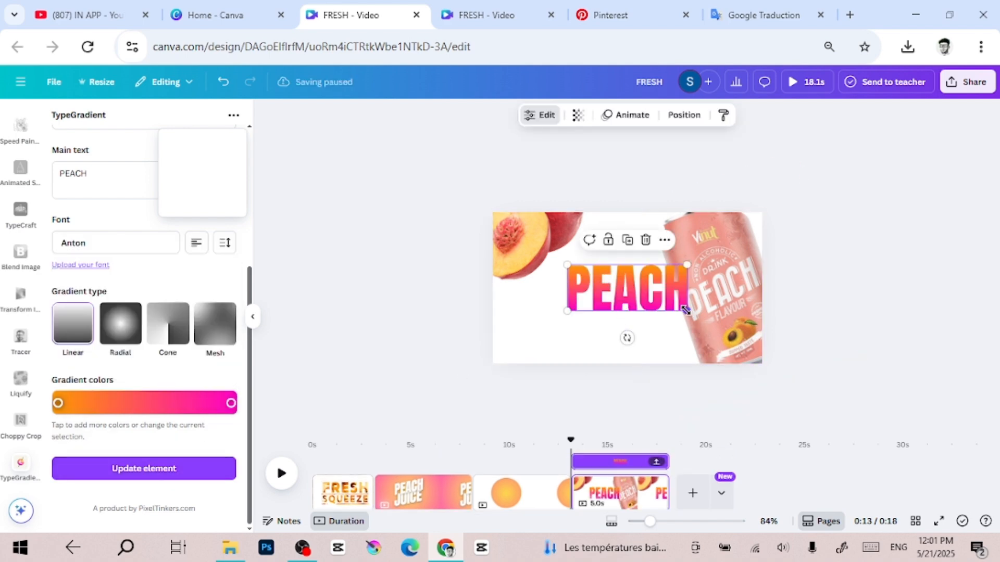
drag(685, 310, 602, 307)
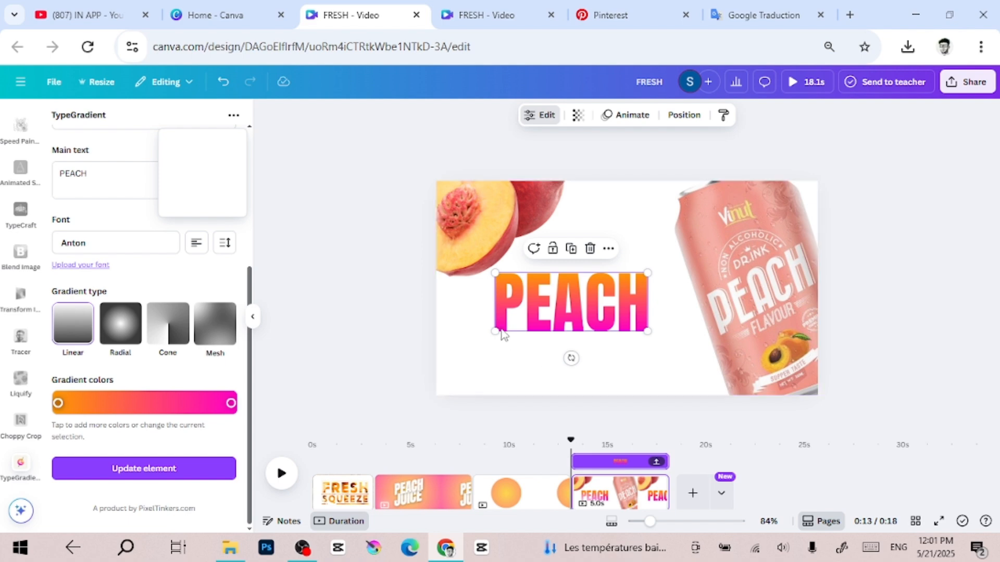
Duplicate the gradient PEACH lettering and place the copy directly beneath the original.
drag(497, 328, 584, 376)
click(571, 247)
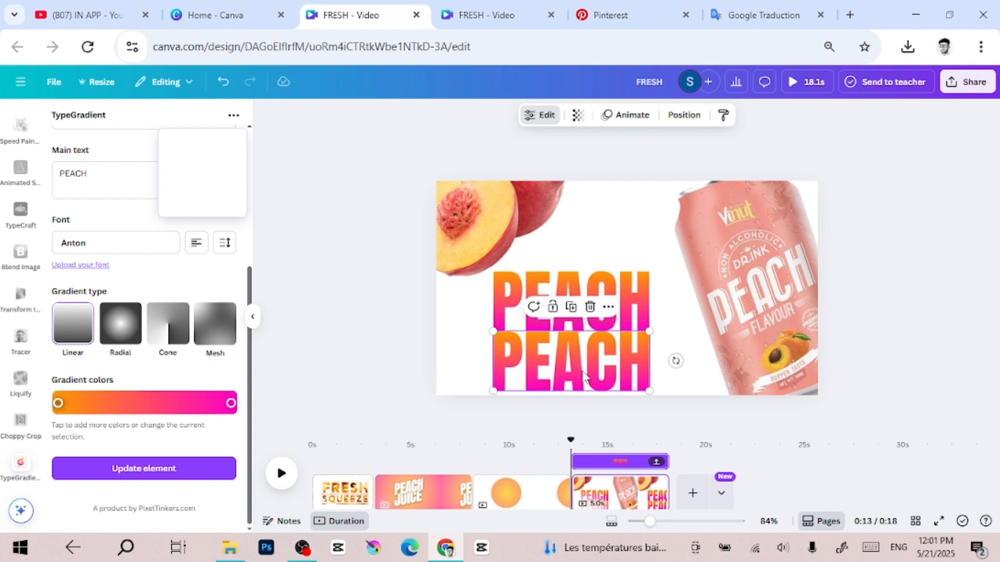
click(931, 375)
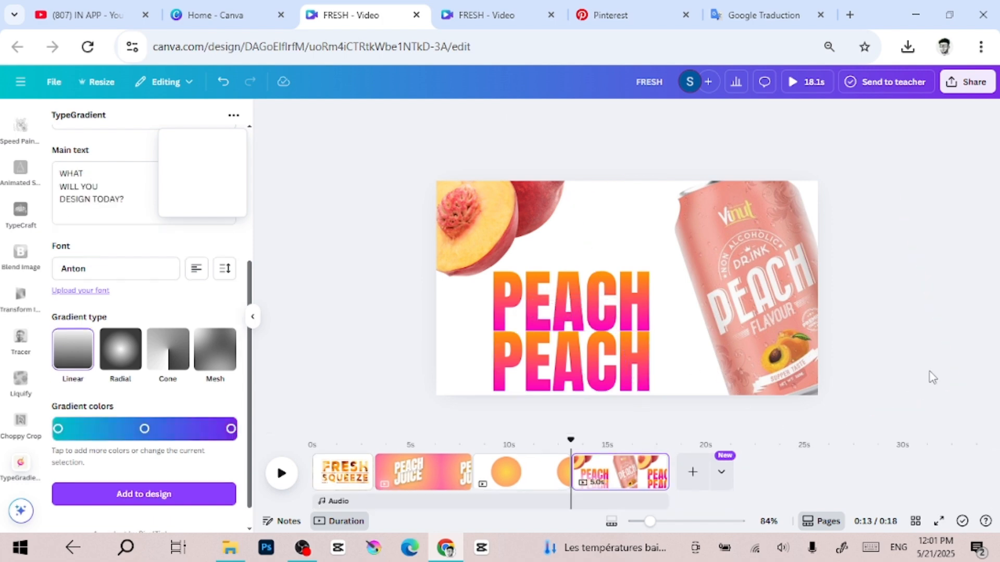
Replace the lower copy's text with JUCE and scale the lettering down slightly.
click(593, 389)
click(118, 167)
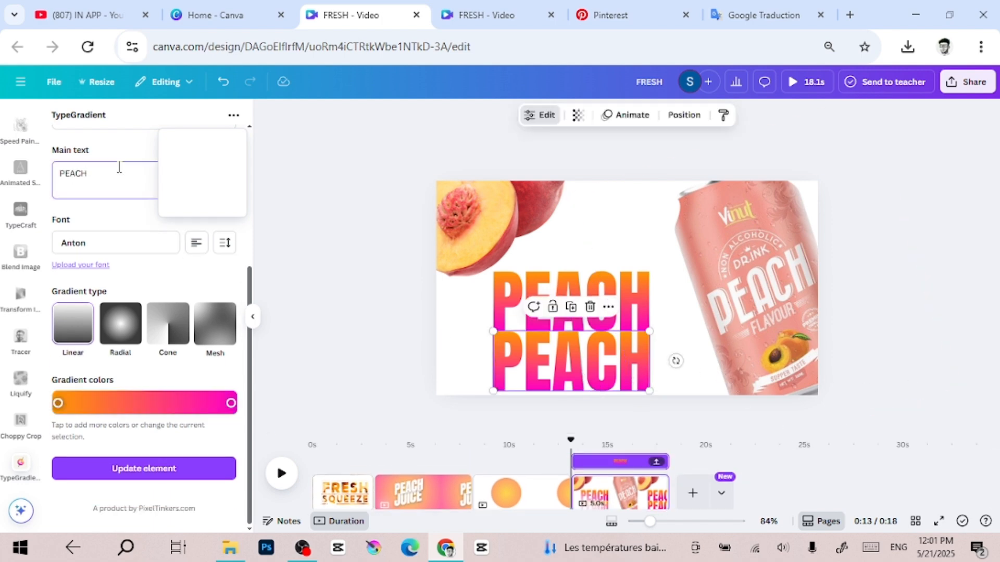
key(ctrl+a)
text(JU)
click(164, 474)
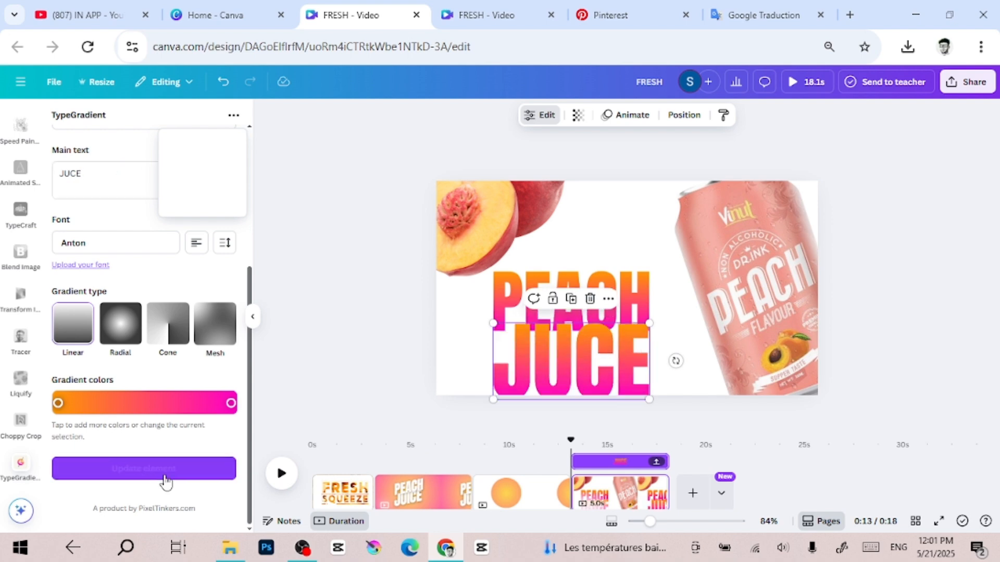
drag(648, 400, 626, 389)
Reorder the page's layers so the can is on top, followed by PEACH and the lower lettering.
right_click(583, 335)
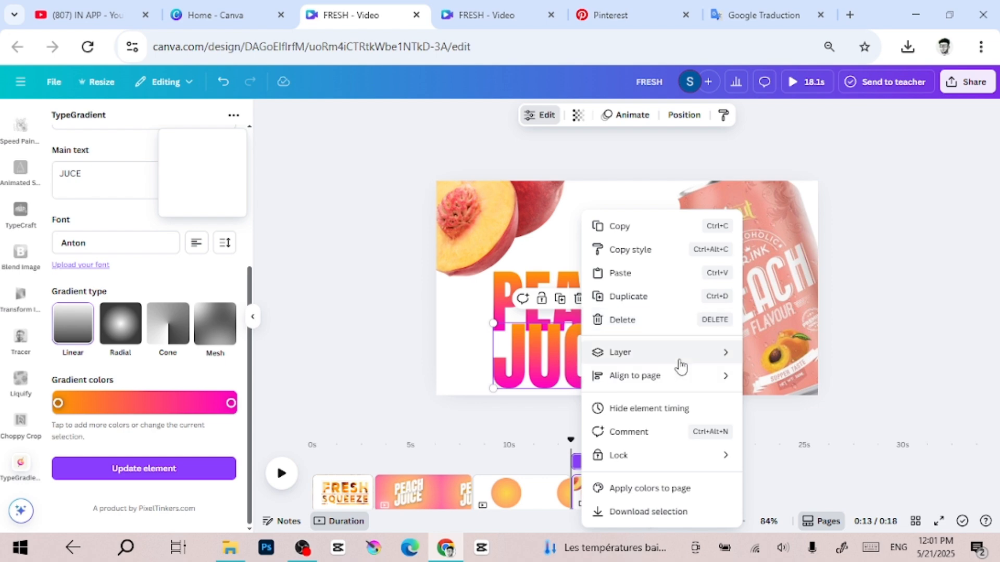
mouse_move(683, 365)
click(787, 456)
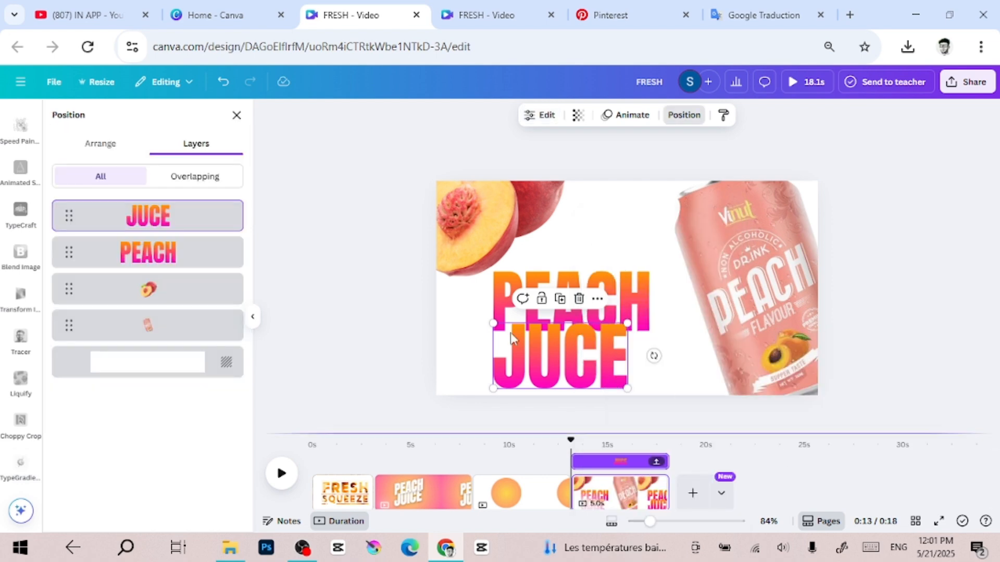
drag(206, 228, 210, 276)
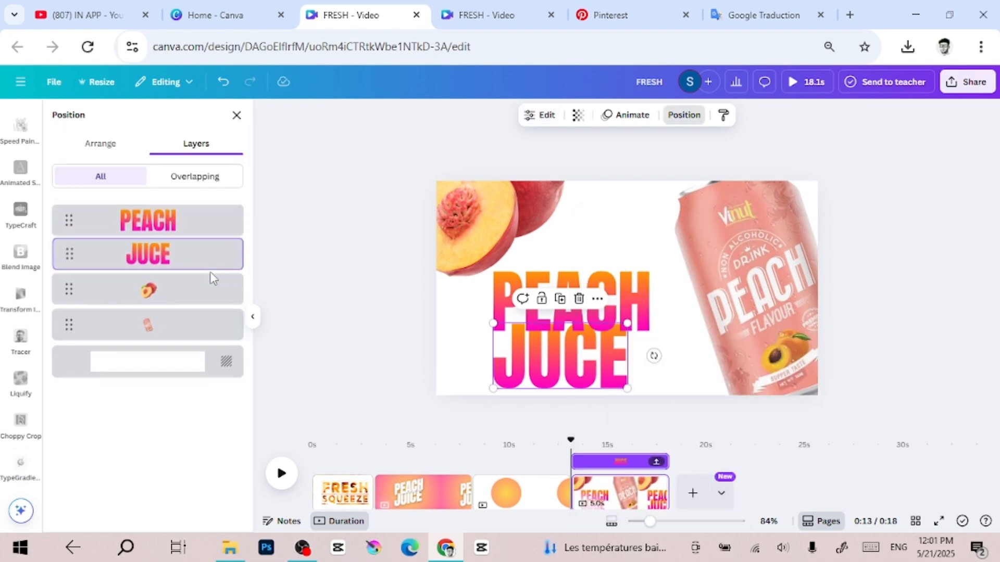
drag(177, 325, 192, 202)
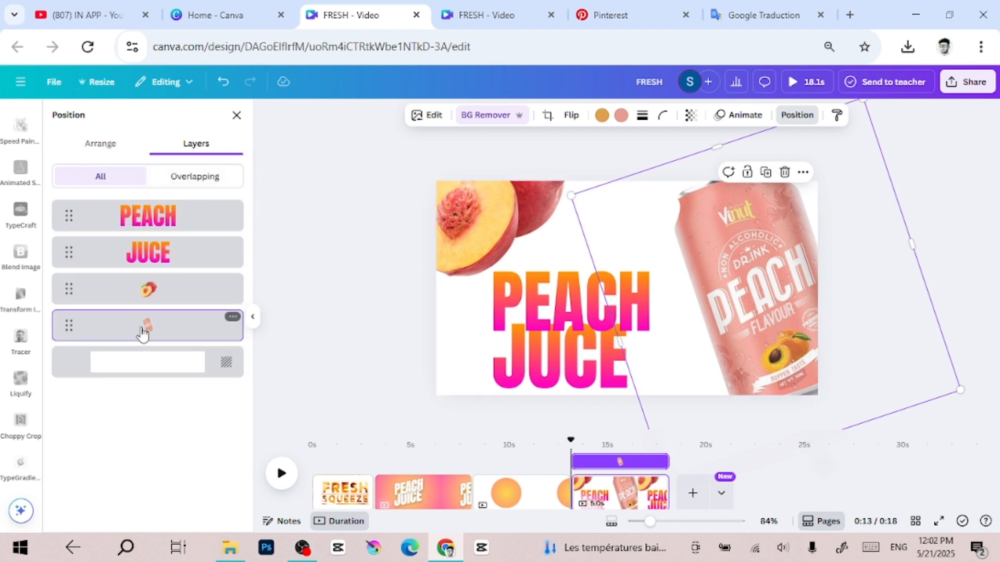
drag(140, 326, 145, 211)
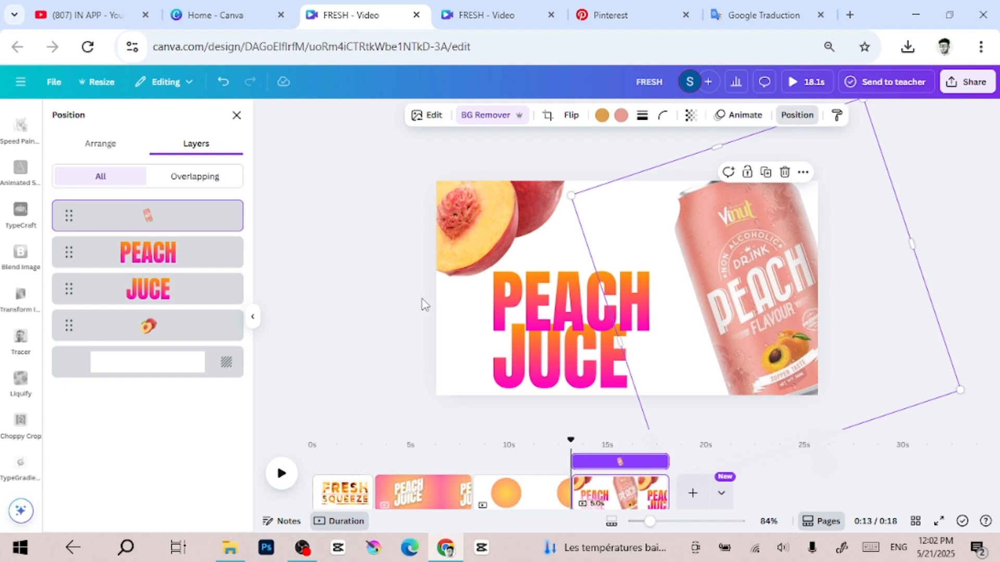
Correct the lower lettering's text to JUICE and scale both gradient words down slightly.
click(569, 326)
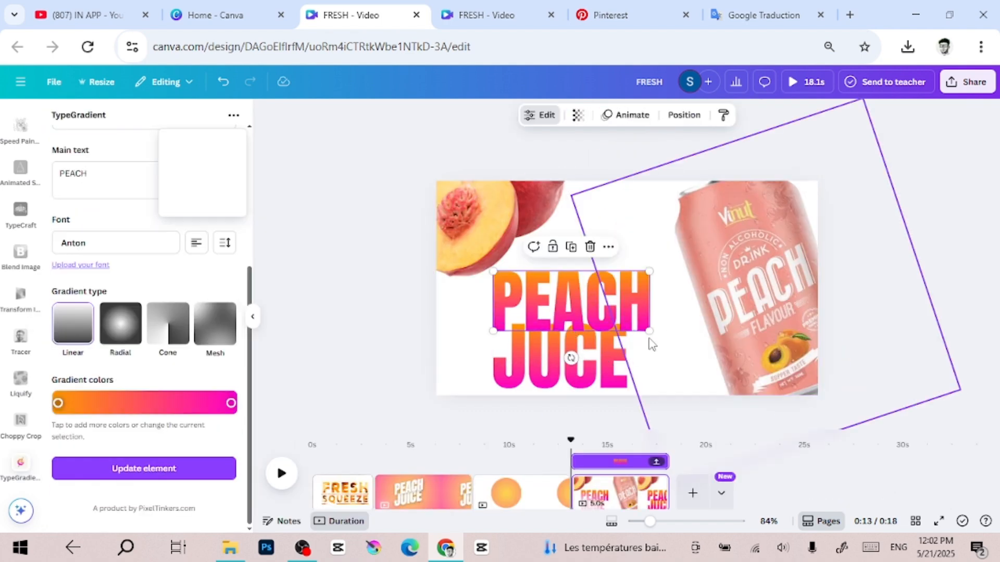
mouse_move(648, 330)
mouse_down()
mouse_move(640, 327)
mouse_move(648, 330)
mouse_up()
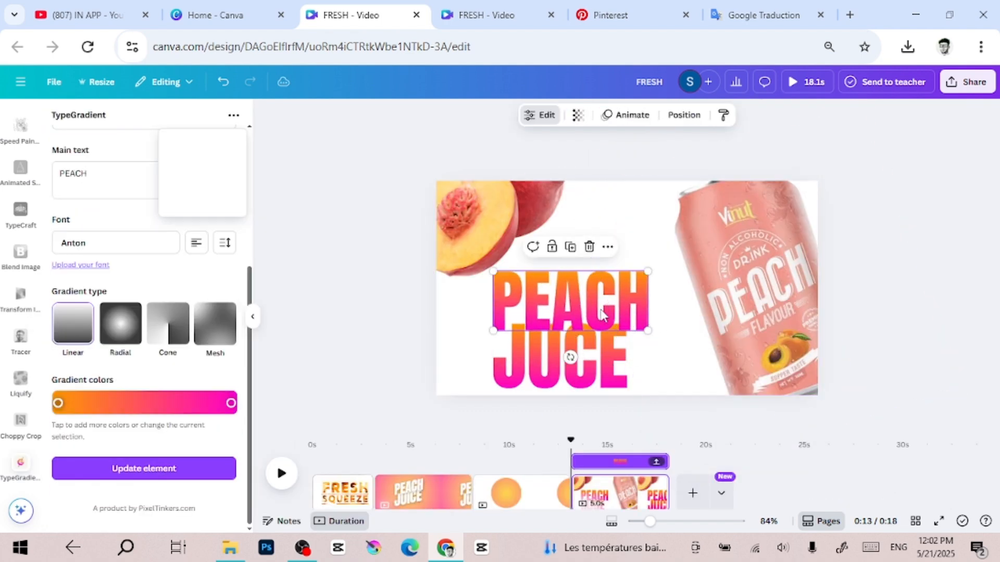
click(580, 373)
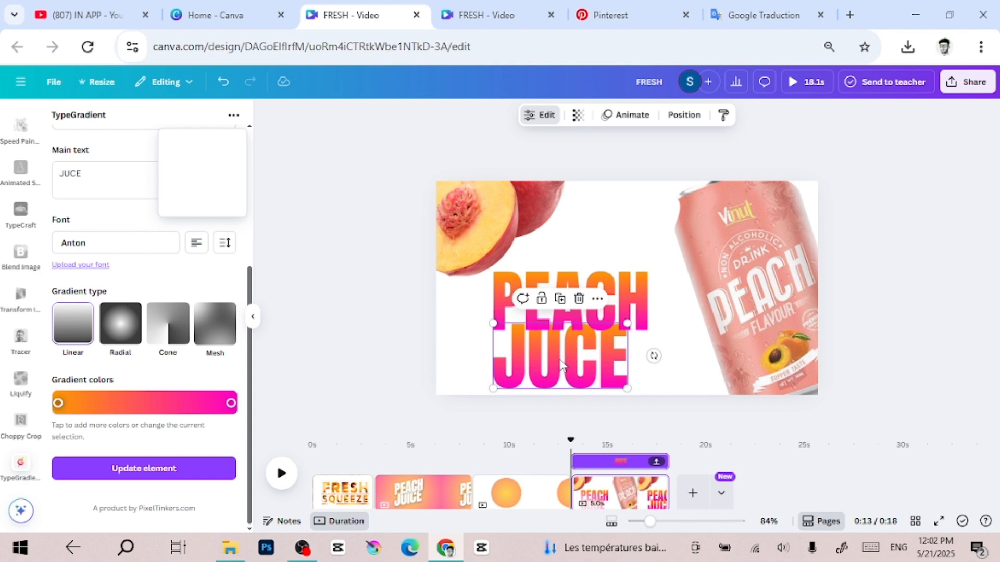
click(136, 172)
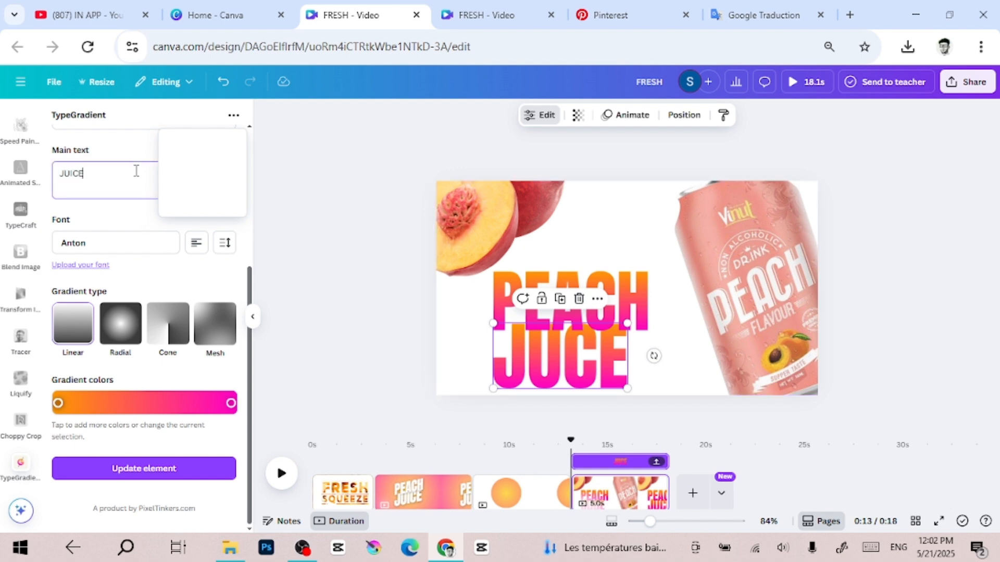
click(163, 464)
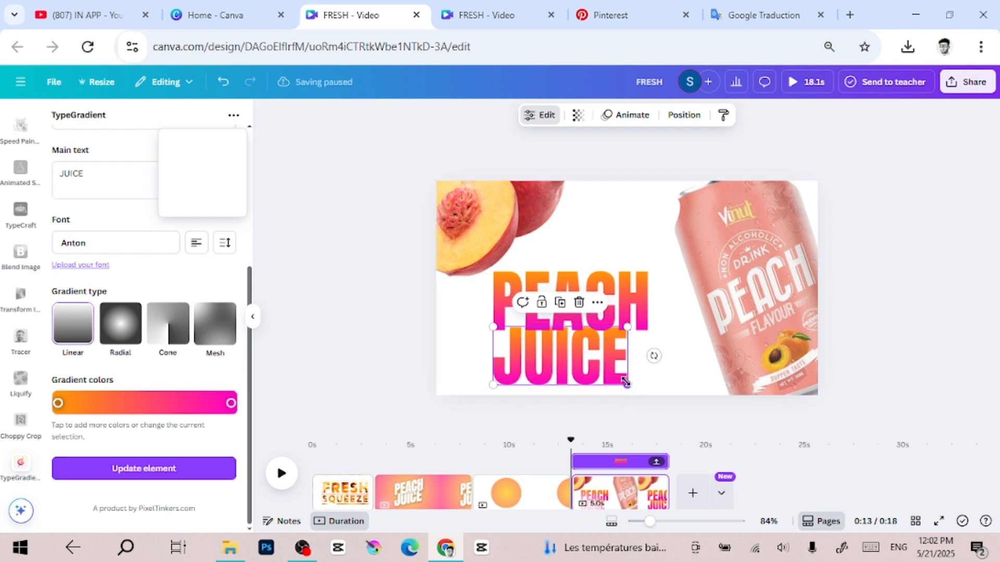
drag(628, 385, 618, 367)
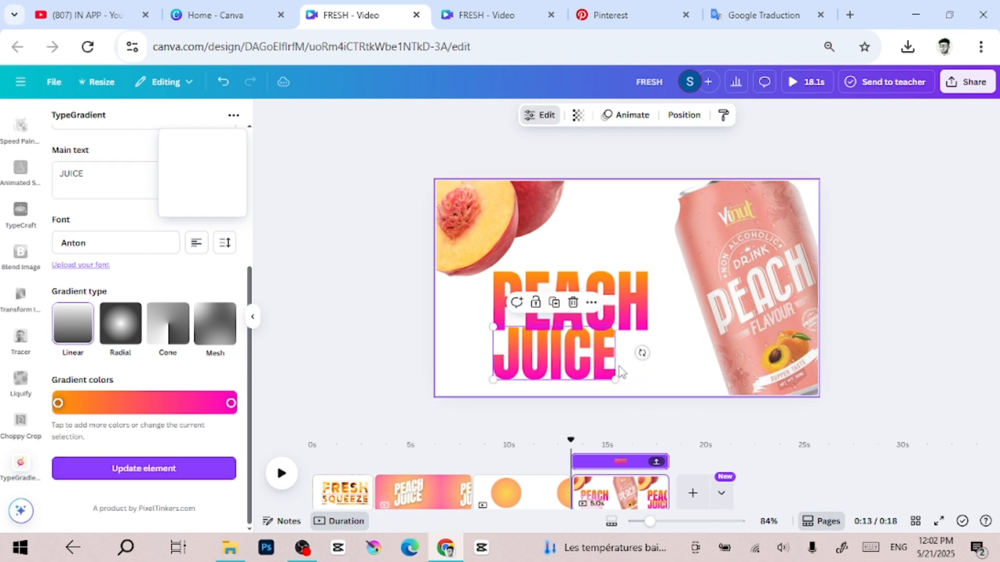
click(375, 348)
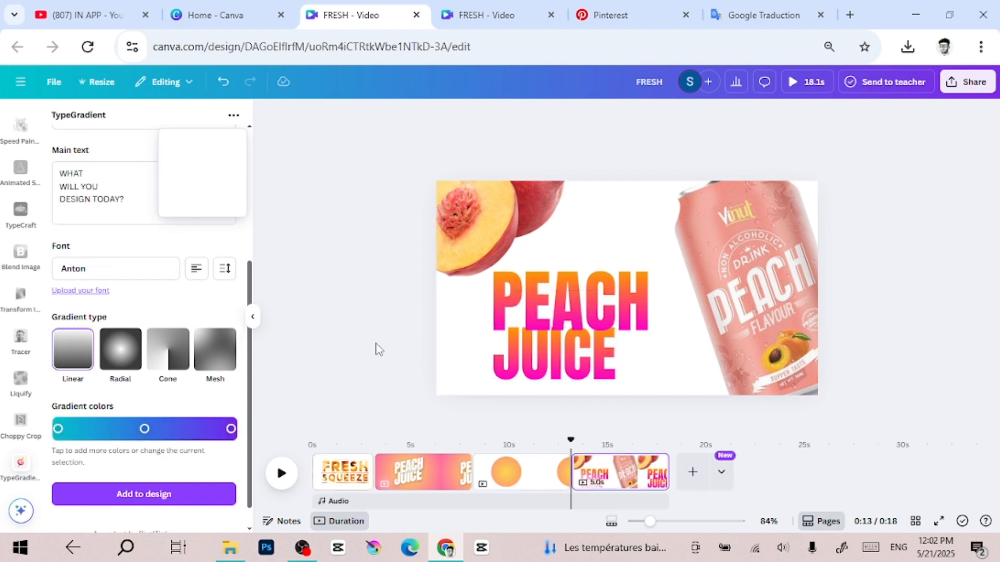
Duplicate the last page with the can, peach and PEACH JUICE lettering.
click(661, 463)
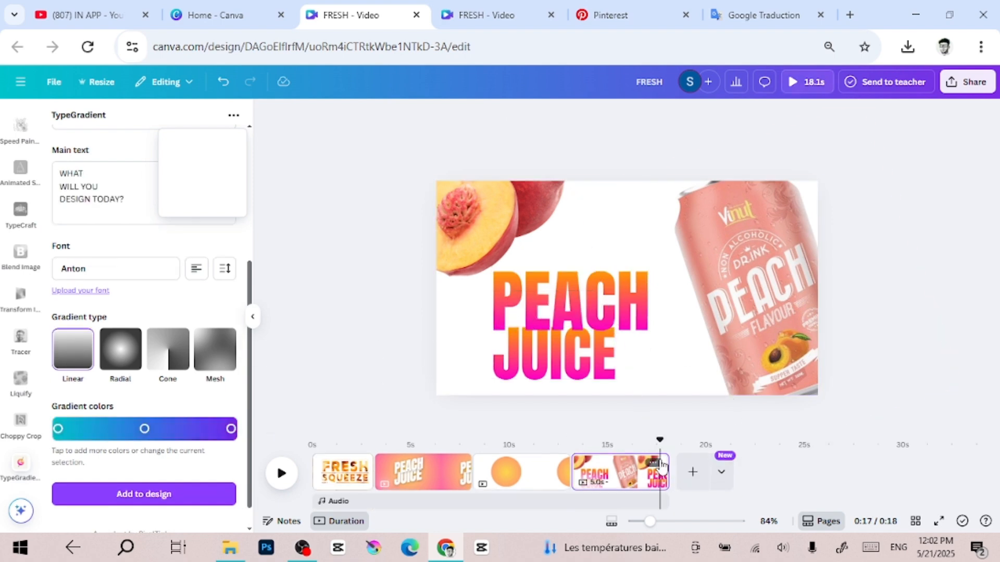
click(657, 463)
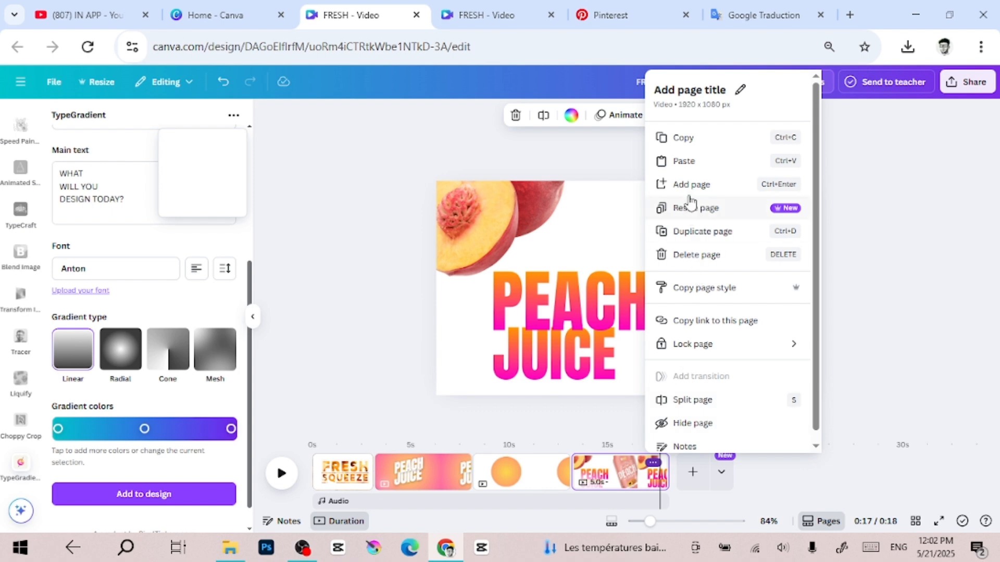
click(697, 234)
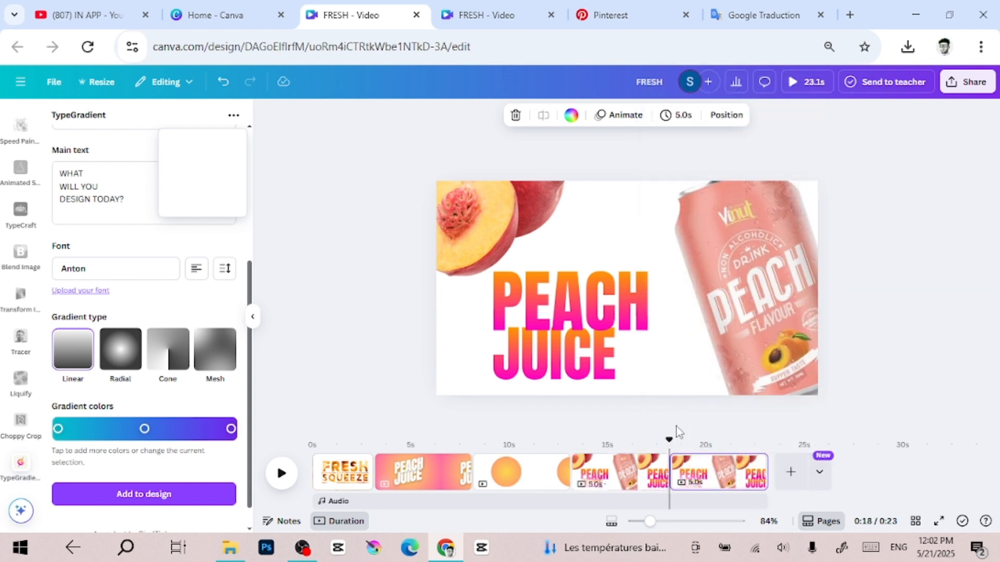
On the duplicated page, rotate the can upright, scale it down and centre it on the page.
click(729, 485)
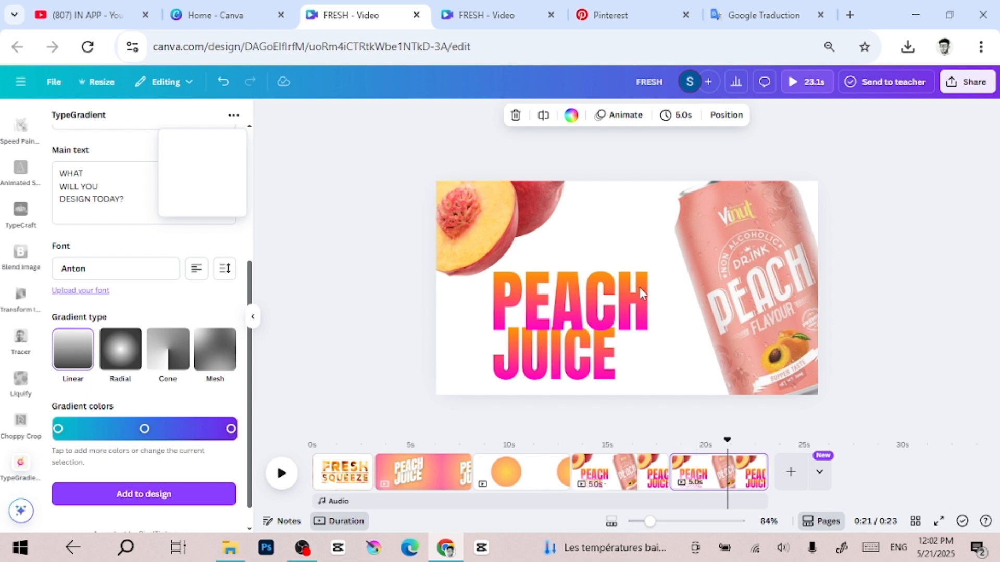
click(742, 285)
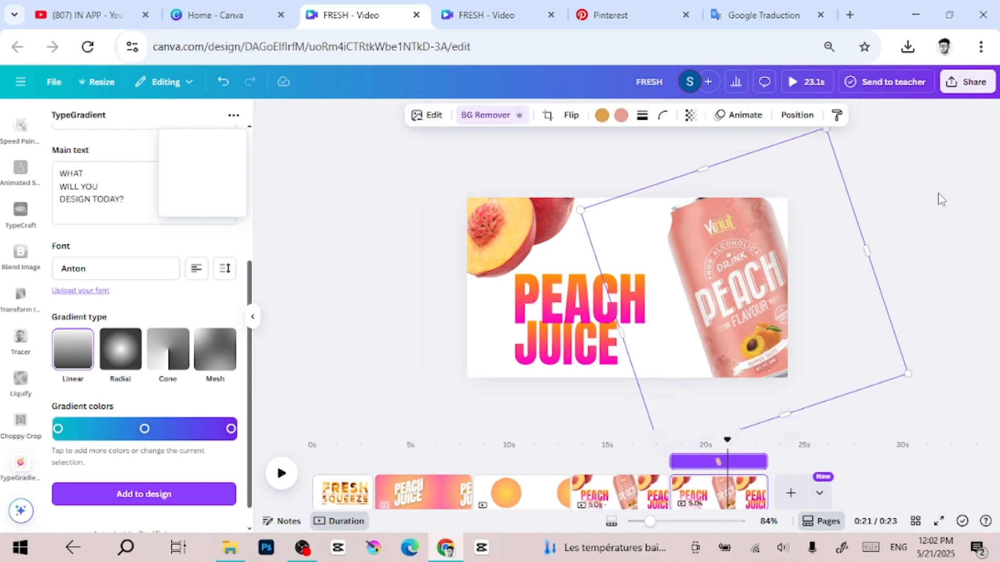
drag(731, 396, 696, 384)
drag(619, 370, 679, 308)
drag(712, 275, 624, 301)
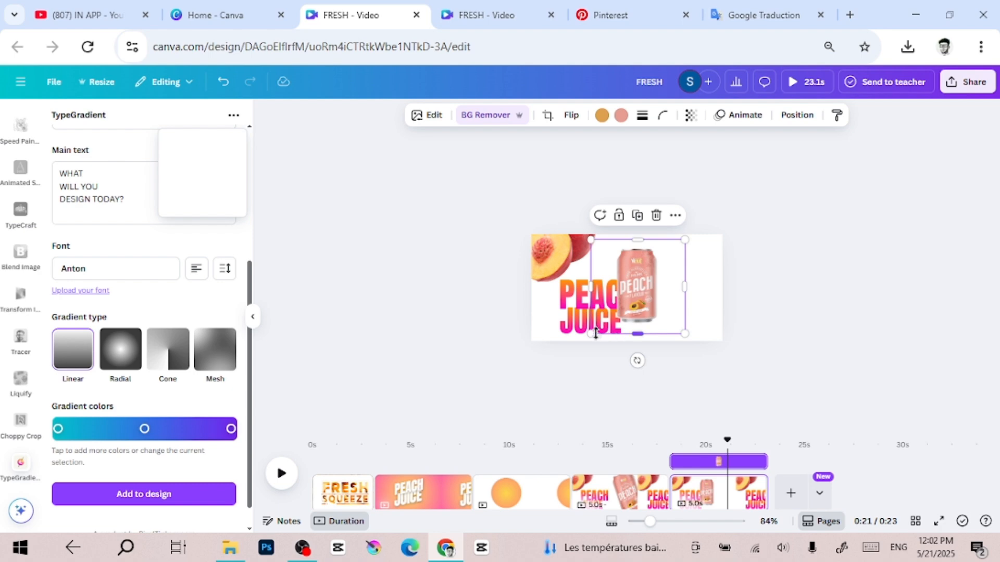
drag(590, 335, 589, 341)
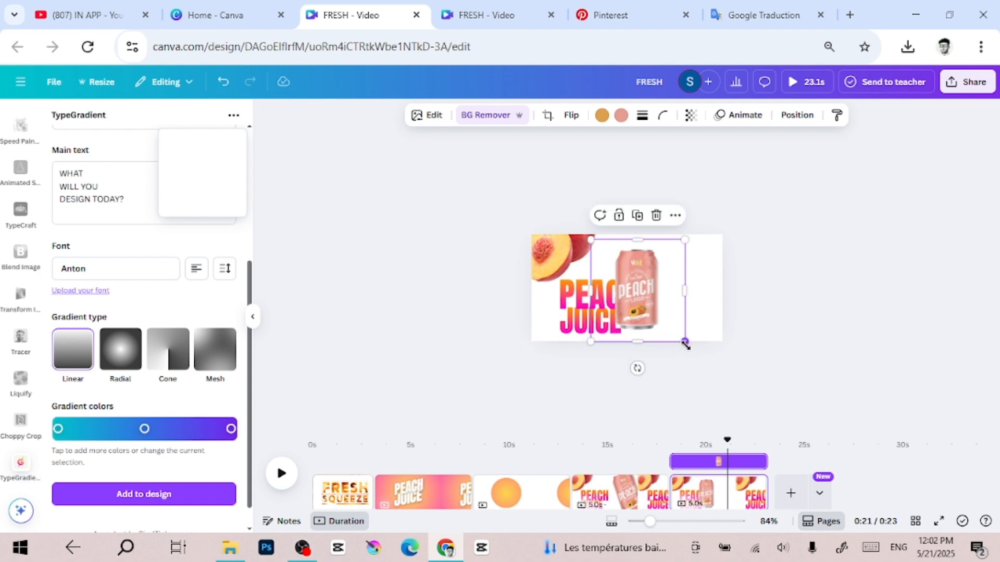
drag(684, 341, 676, 332)
drag(636, 297, 630, 297)
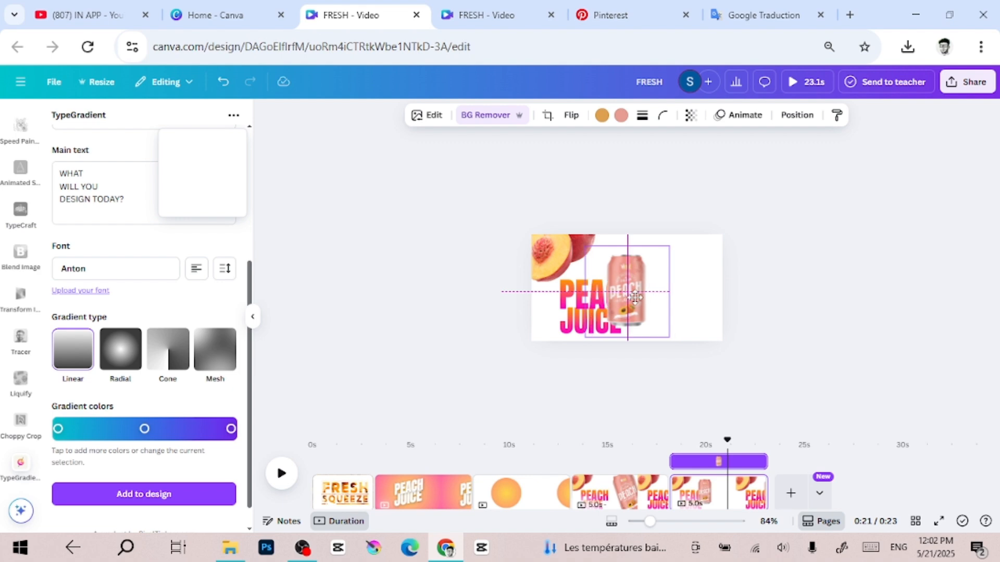
Scale down both gradient words, placing PEACH above the can and JUICE at the can's right side.
click(572, 293)
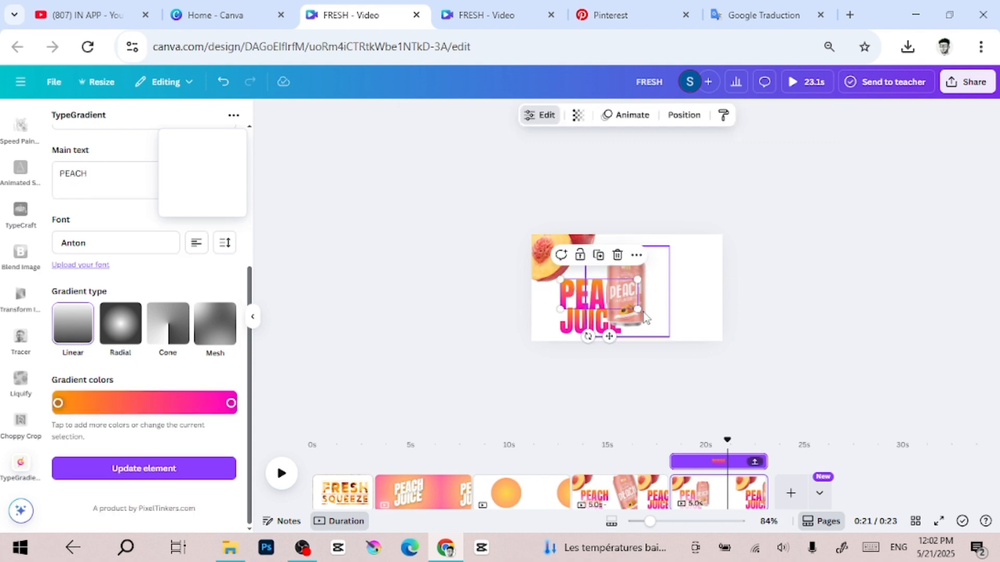
drag(636, 311, 623, 255)
click(617, 327)
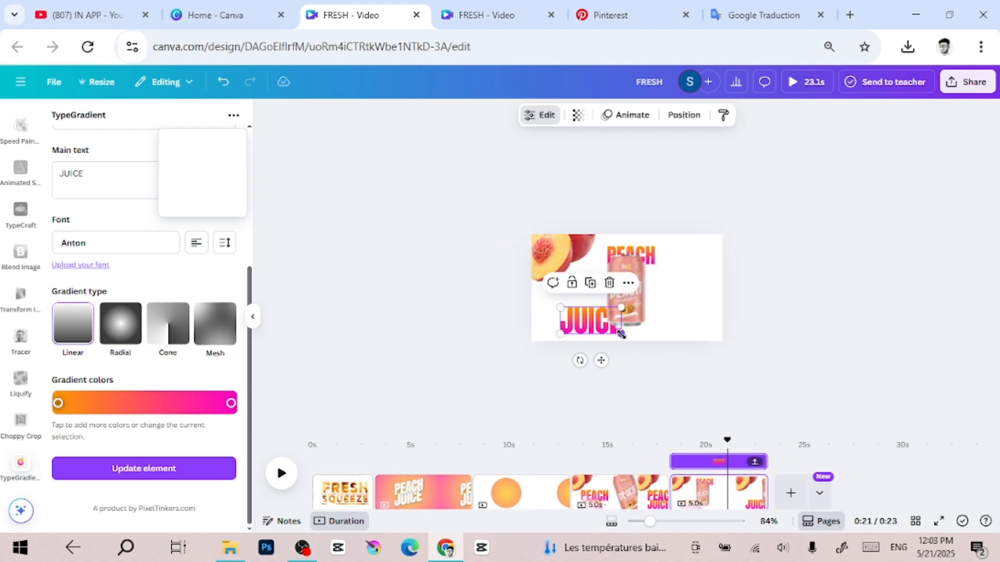
drag(621, 333, 682, 275)
Tuck the PEACH lettering behind the can's top and tighten the can image's frame around the centred can.
scroll(597, 326, up, 2)
click(654, 223)
drag(633, 219, 633, 229)
mouse_move(690, 371)
mouse_down()
mouse_move(662, 360)
mouse_move(681, 370)
mouse_up()
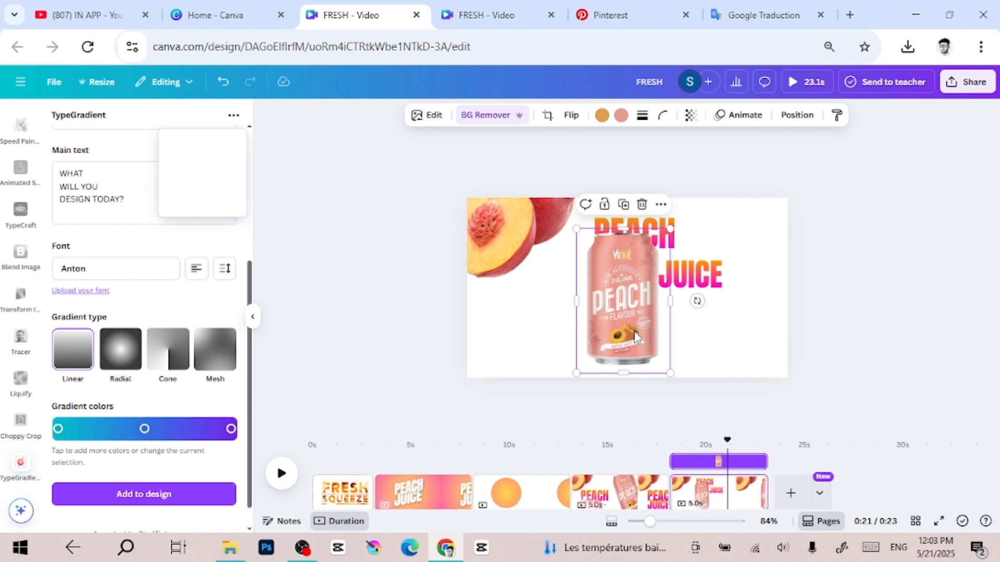
drag(633, 331, 640, 333)
click(671, 230)
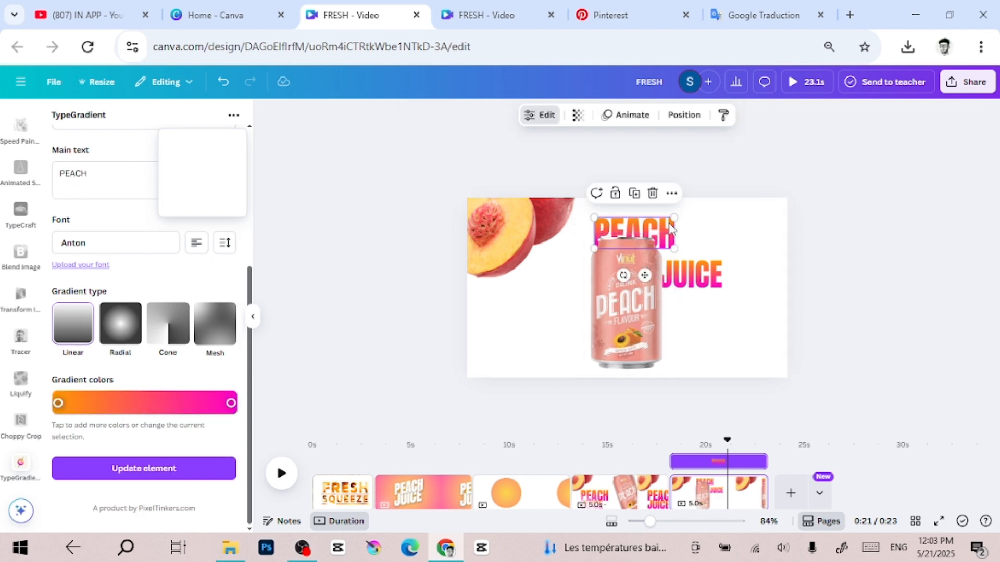
Rotate the peach image upright, scale it down and place it beside the can's lower left.
click(530, 229)
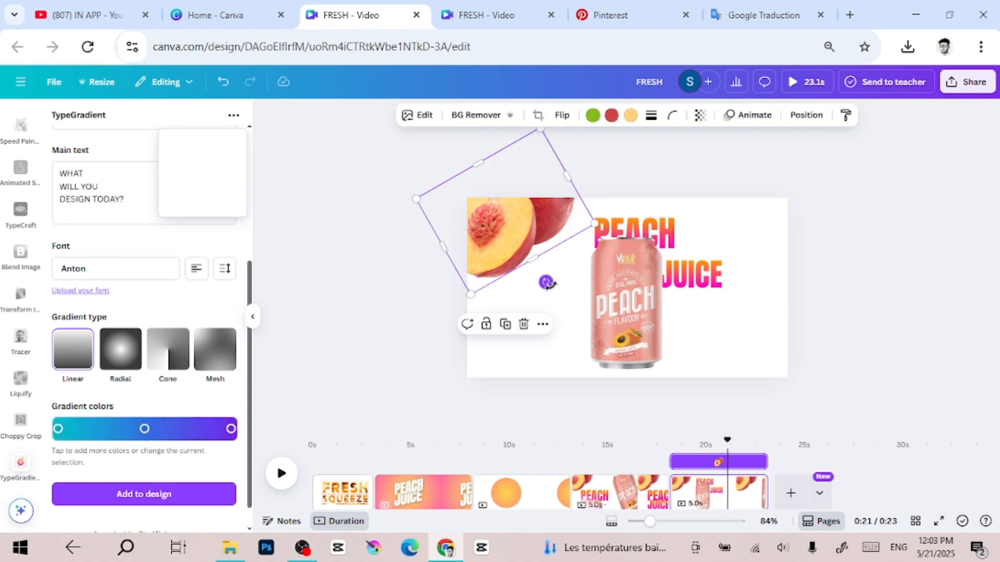
drag(544, 286, 562, 255)
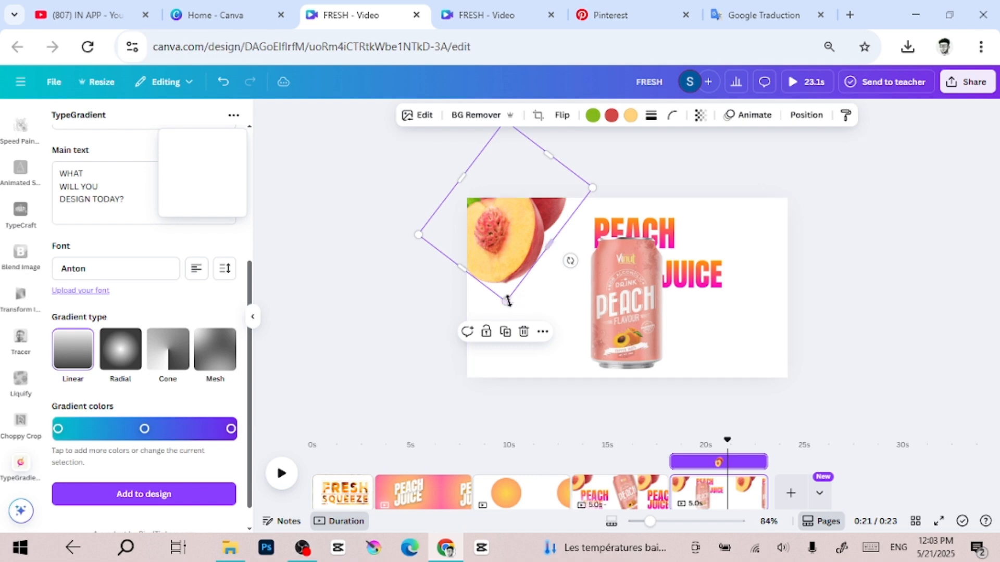
drag(507, 301, 515, 245)
drag(513, 212, 561, 350)
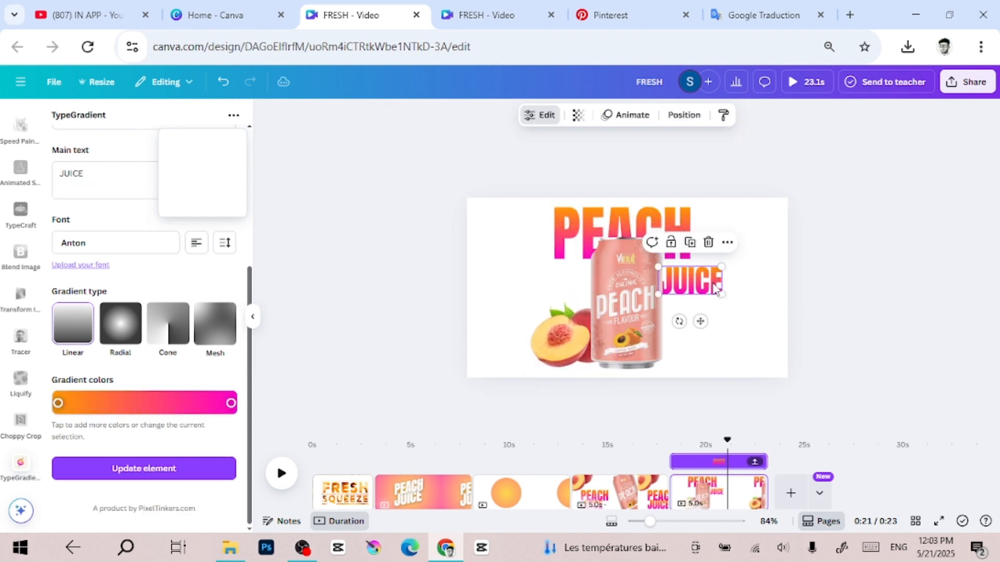
Enlarge the PEACH lettering behind the can's top and scale down JUICE to sit under its right end, beside the can.
drag(714, 286, 677, 270)
click(916, 273)
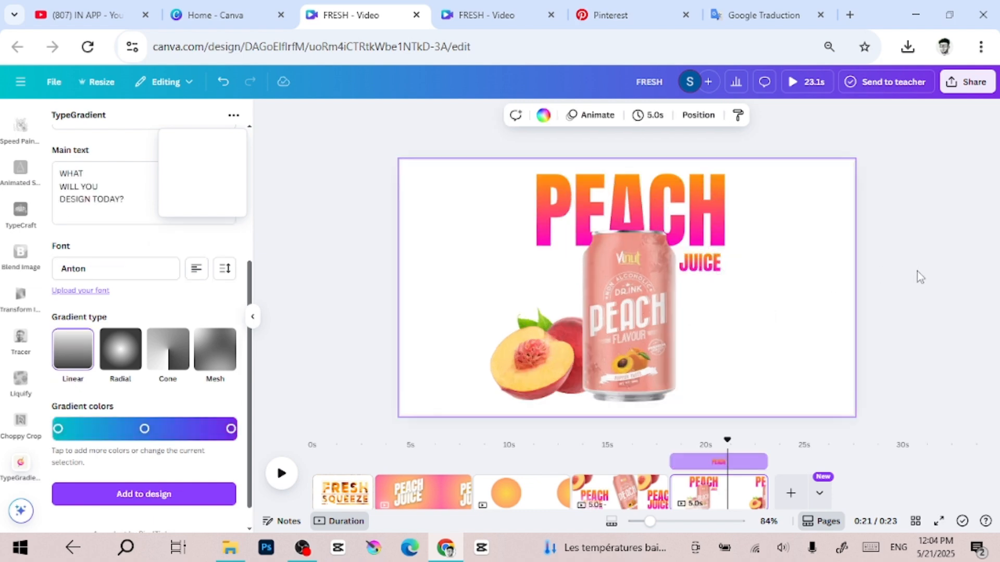
click(567, 364)
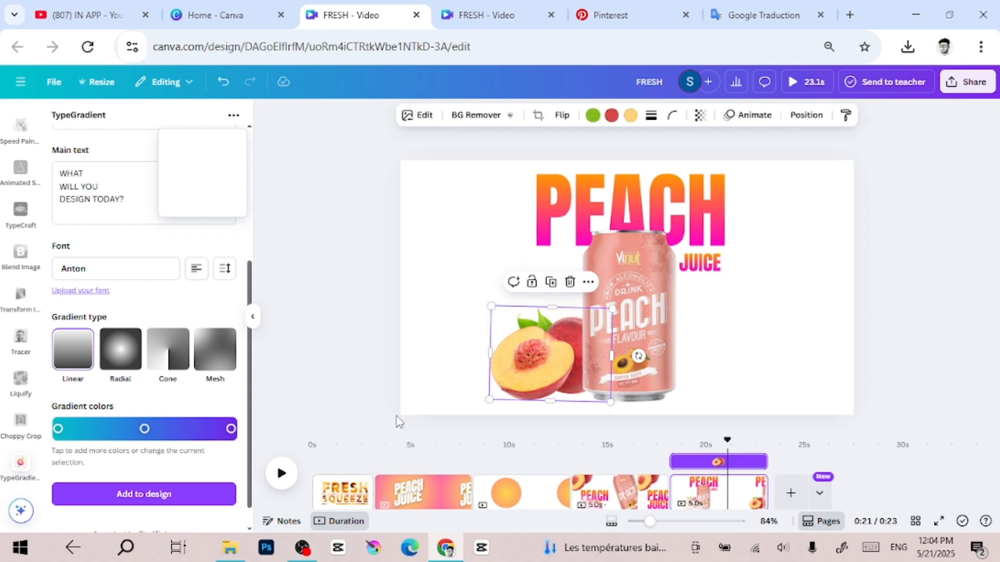
Add a Circle Wipe transition between the FRESH SQUEEZE and PEACH JUICE pages, with direction Out and a 0.4-second duration.
click(373, 504)
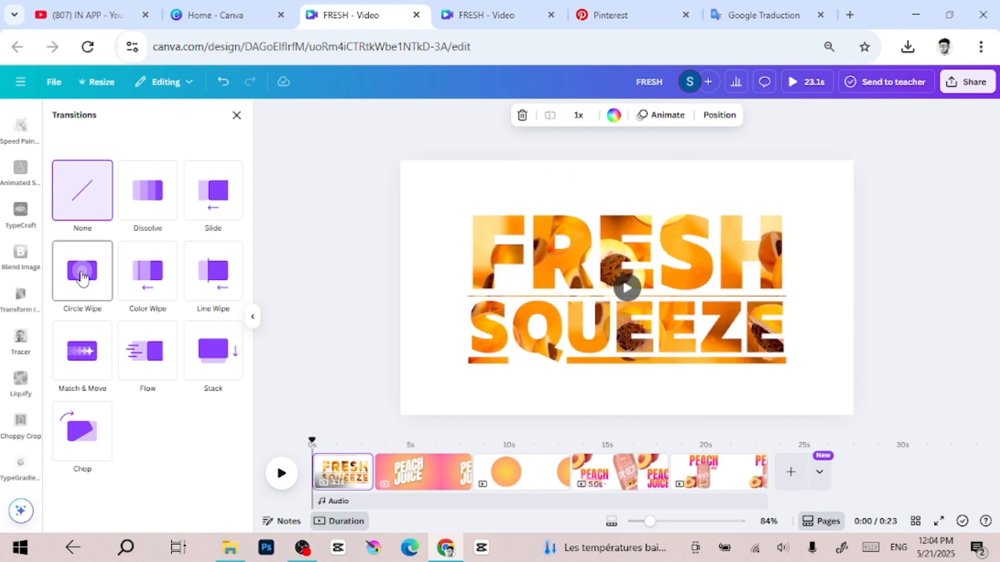
click(82, 277)
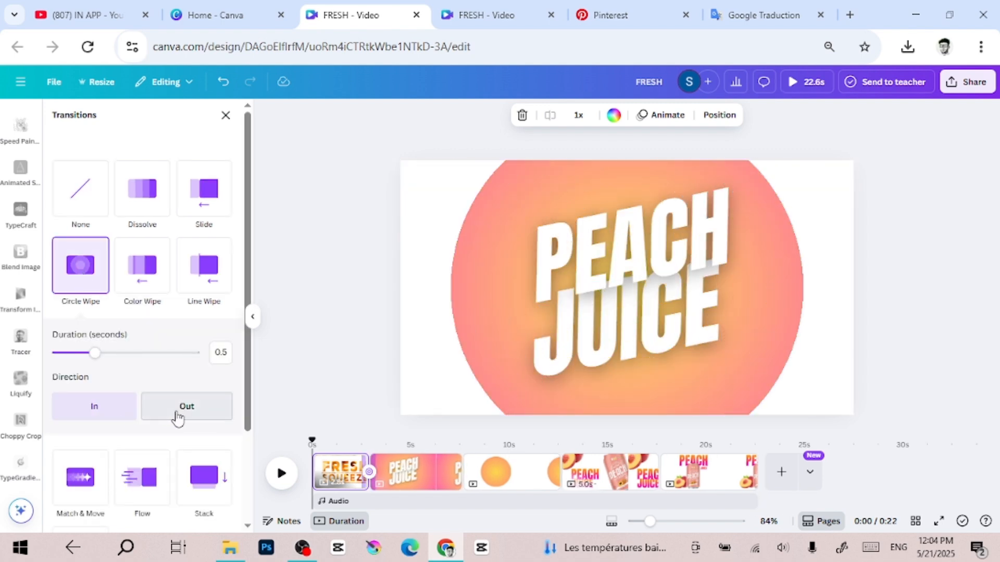
click(177, 415)
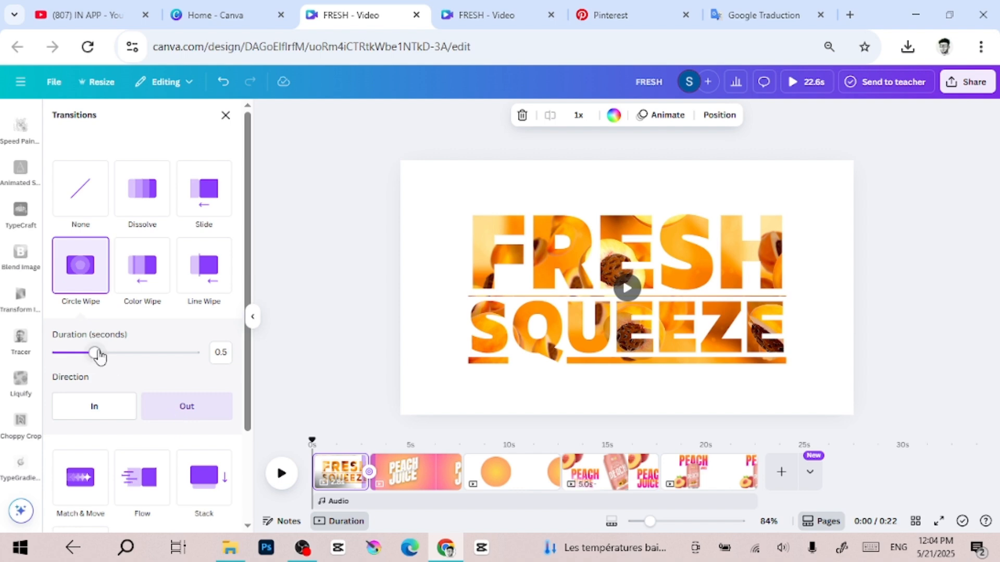
drag(93, 357, 92, 358)
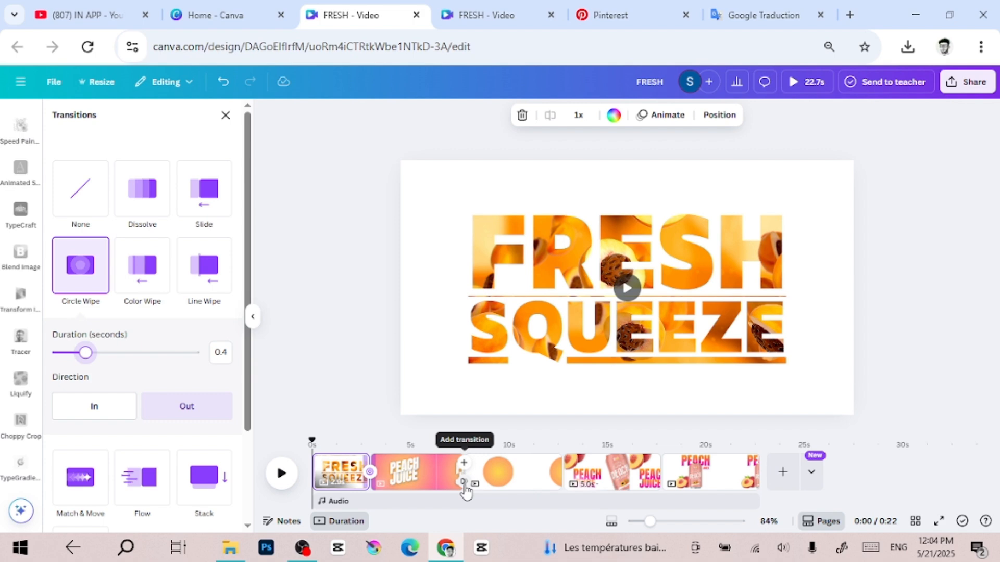
Add a Circle Wipe with direction Out after the pink PEACH JUICE page and a Flow transition after the circular can page.
click(465, 488)
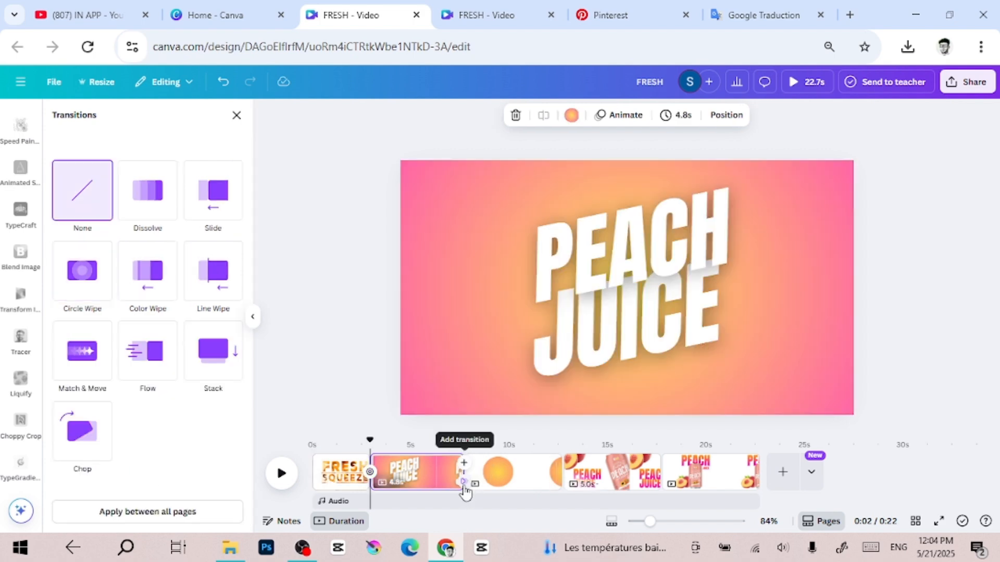
click(89, 287)
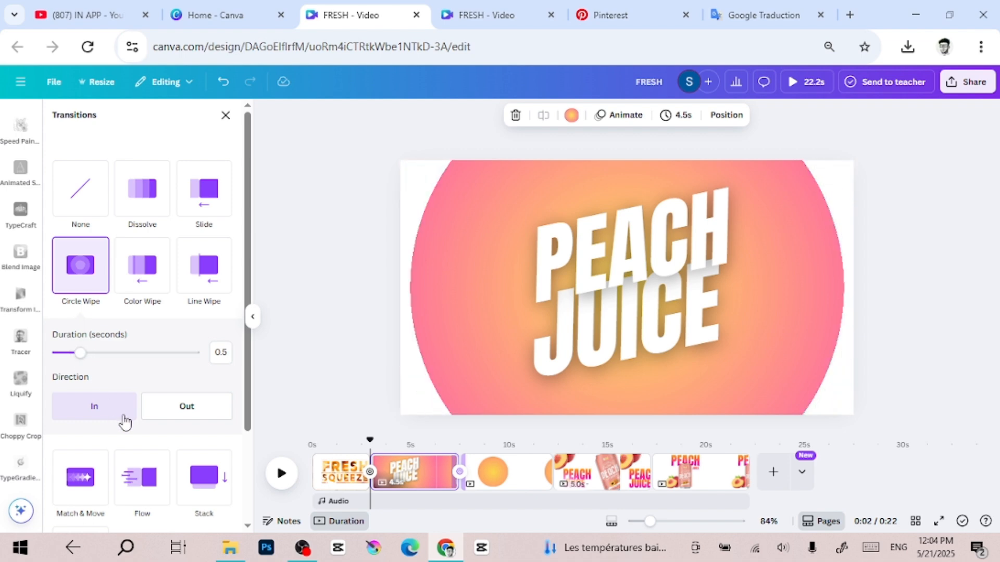
click(175, 413)
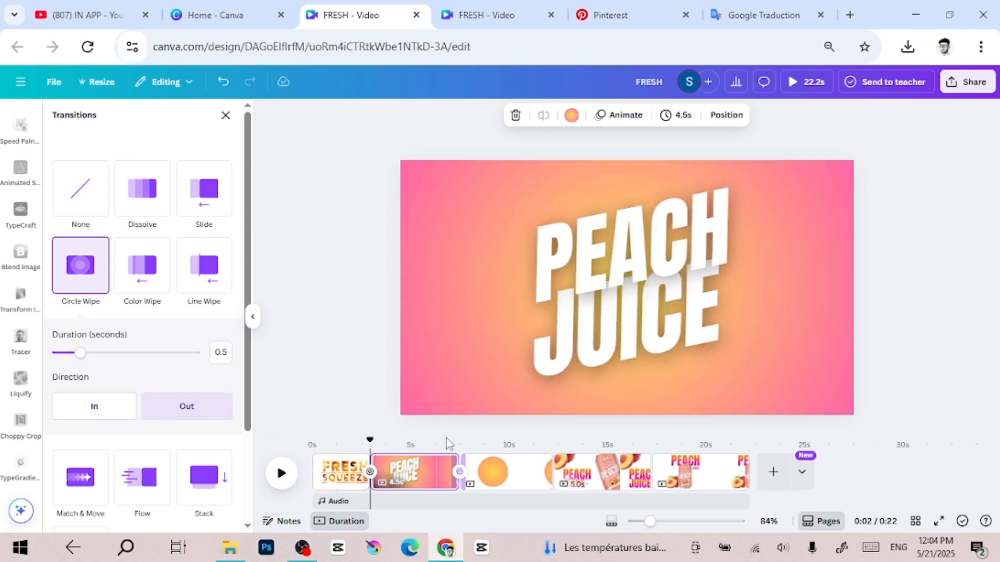
click(554, 484)
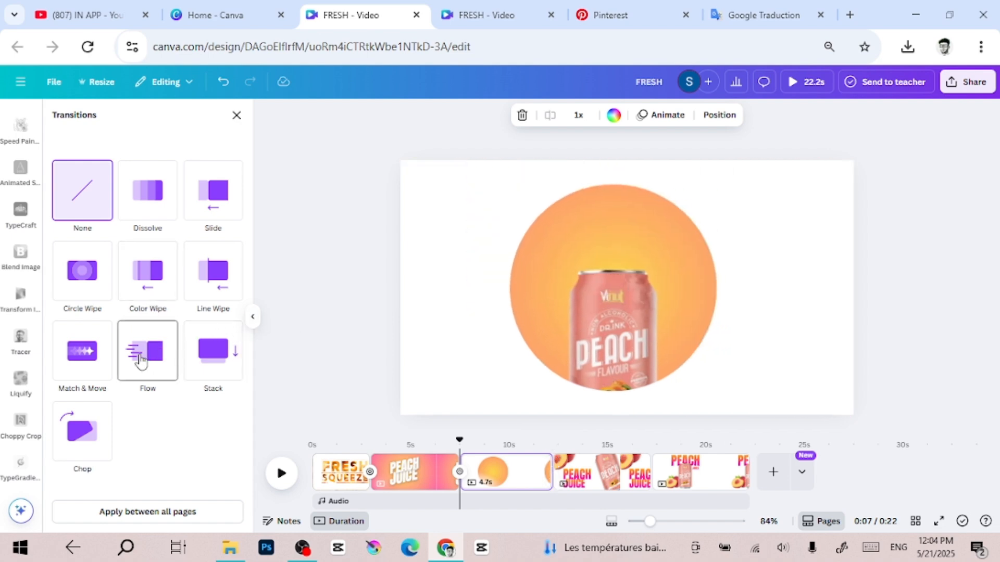
click(141, 359)
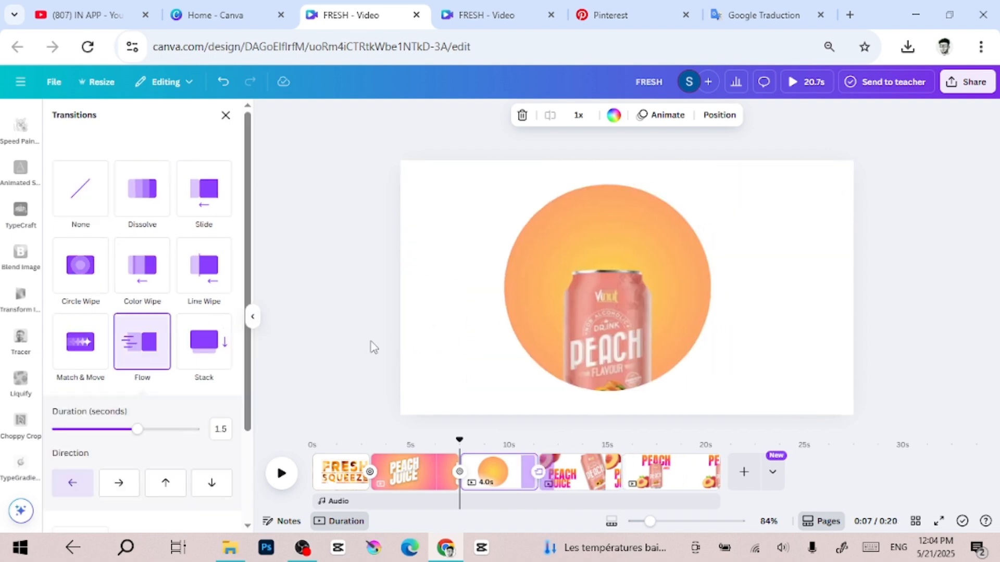
Add a Match & Move transition between the last two can-and-peach pages and set its duration to 2.4 seconds.
click(677, 481)
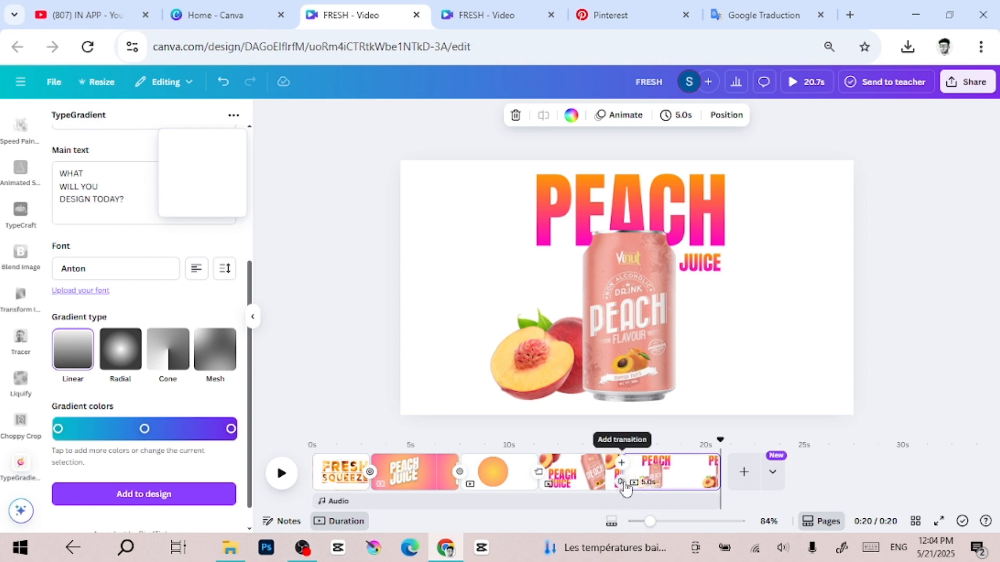
click(622, 483)
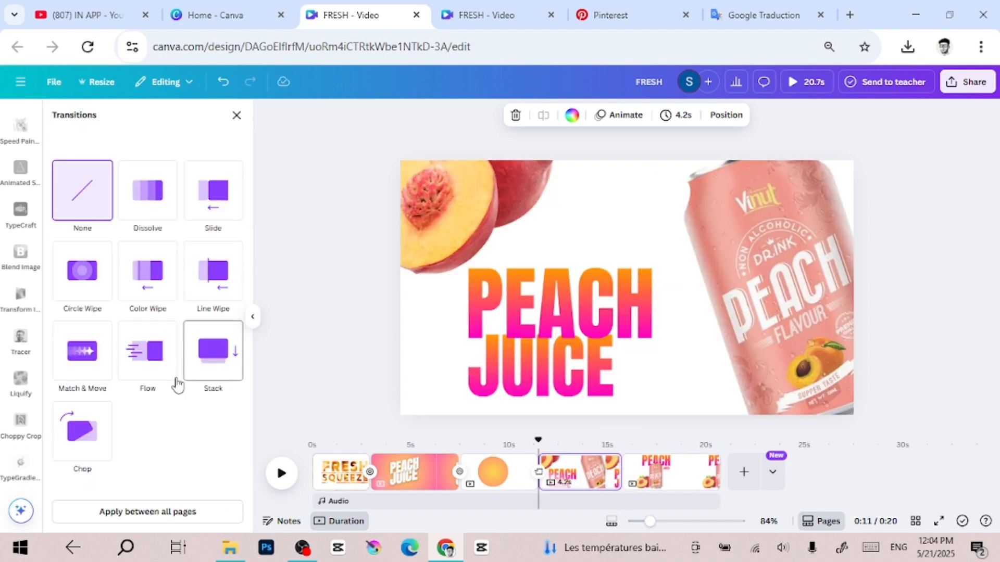
click(83, 367)
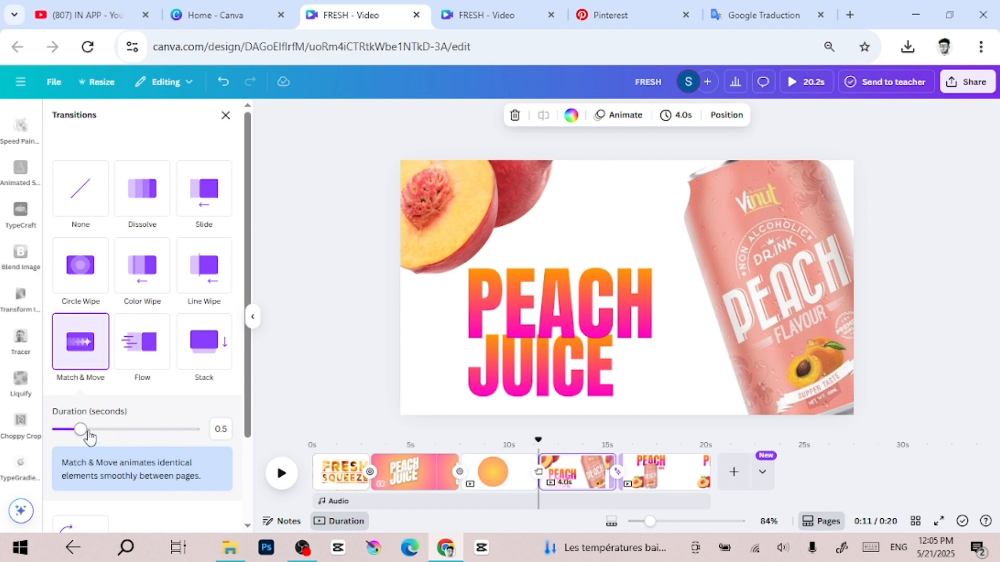
drag(74, 430, 63, 430)
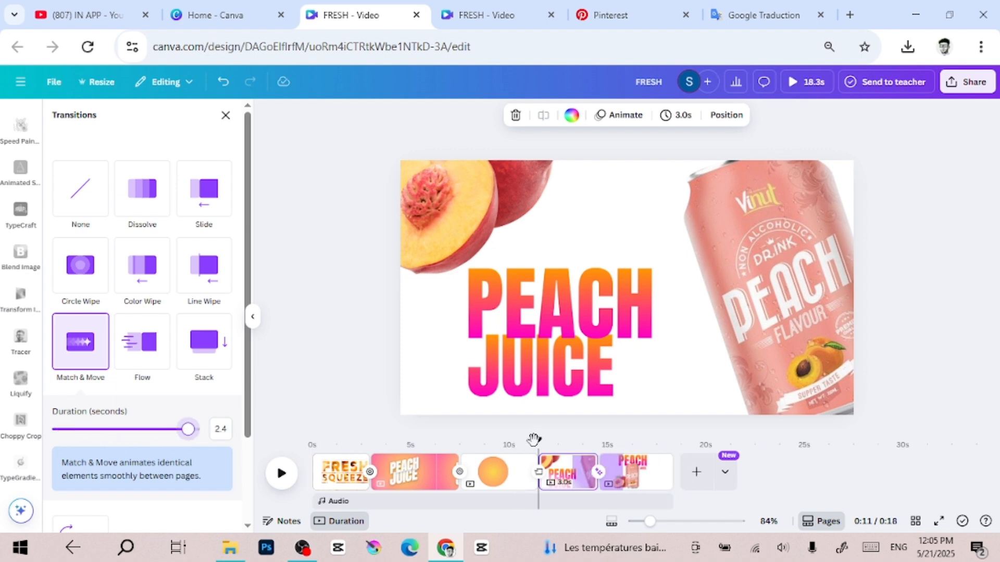
Scrub through the tilted can page, return the playhead to the start and preview the whole video.
drag(533, 440, 557, 455)
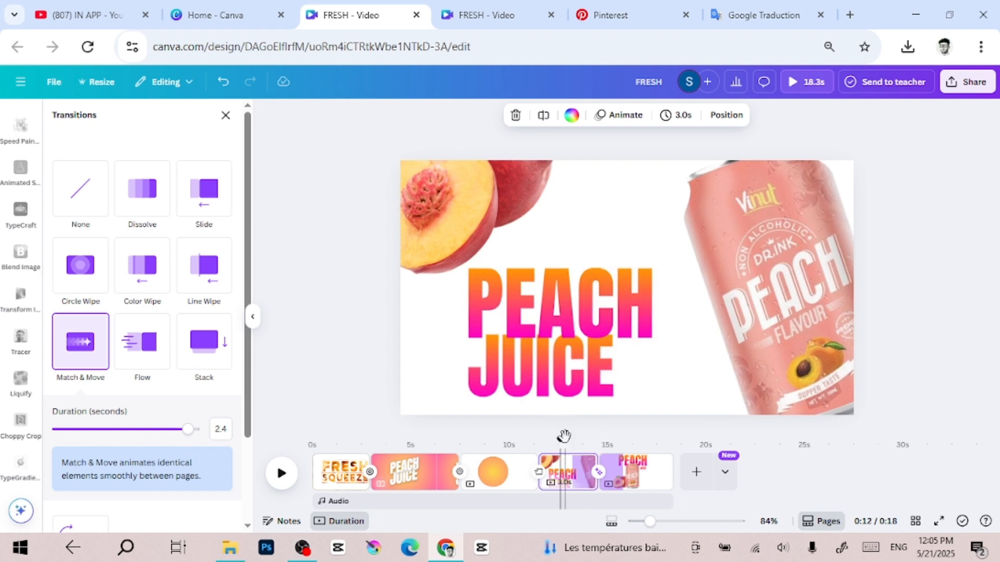
drag(562, 443, 325, 443)
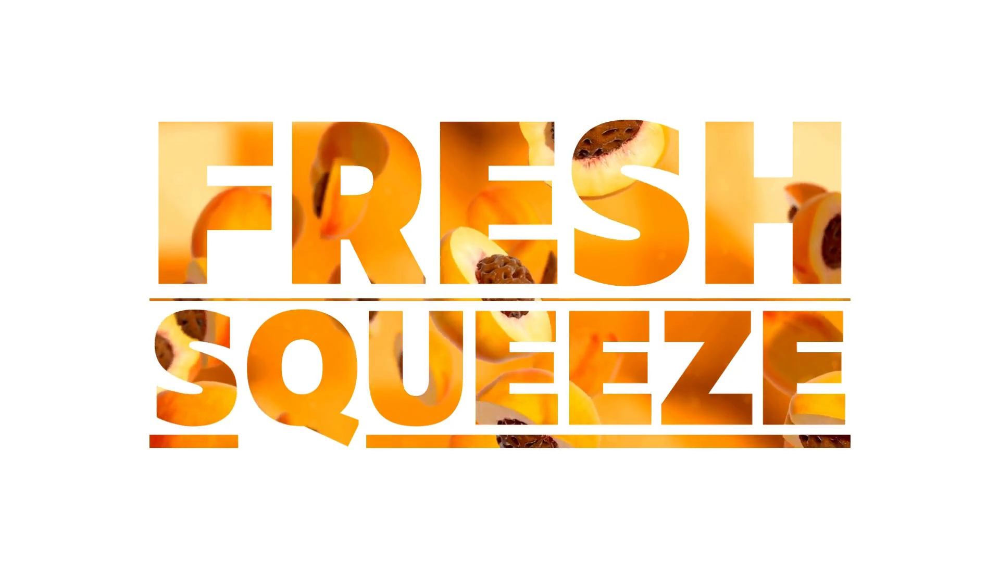